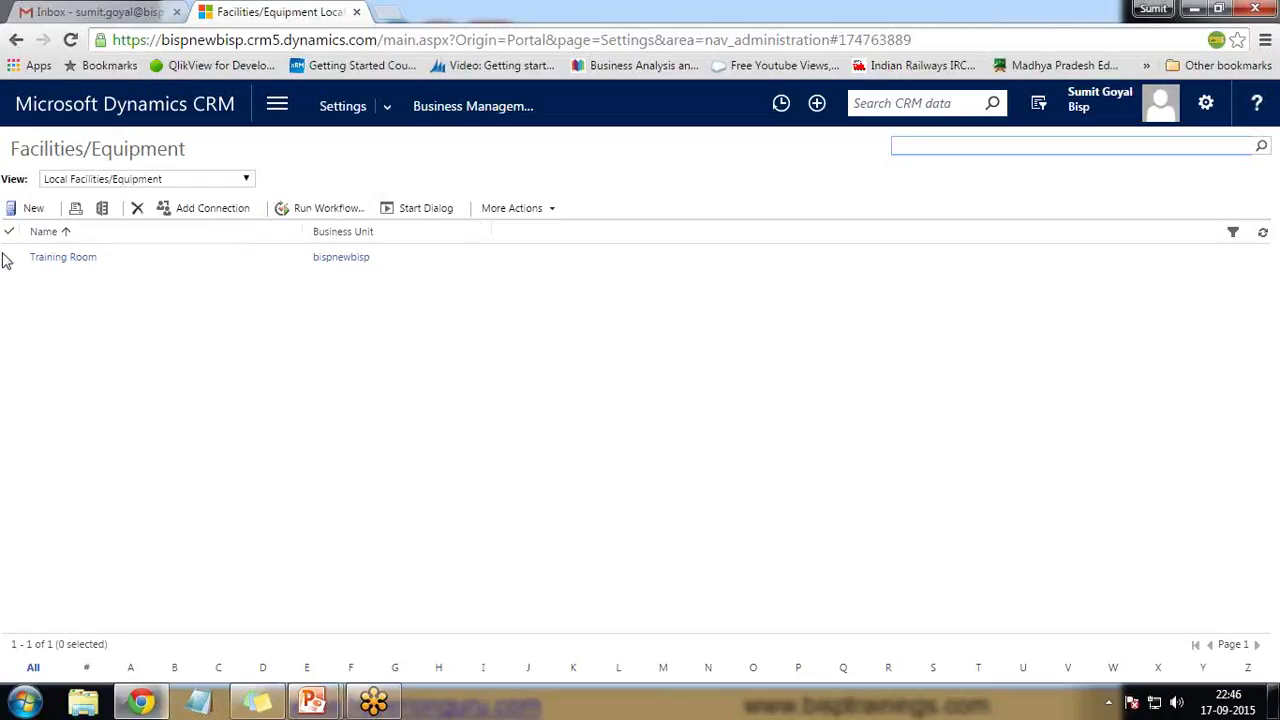
click(10, 259)
click(137, 208)
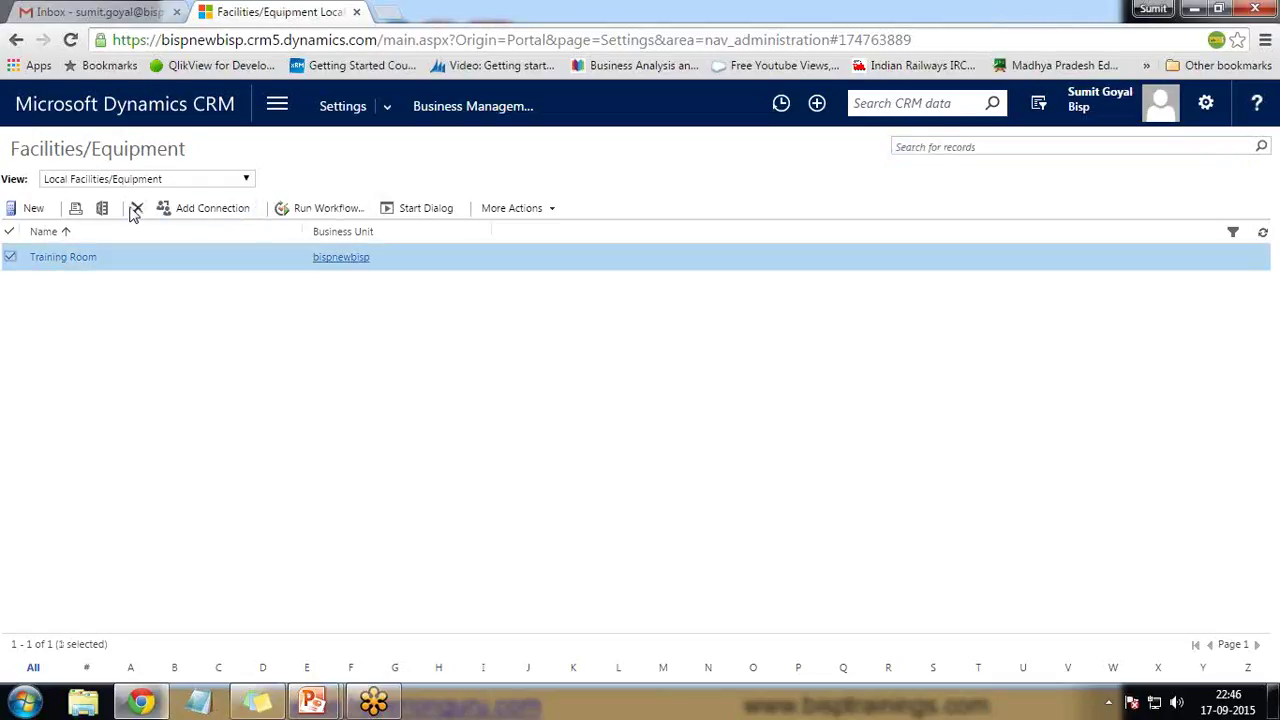
click(706, 219)
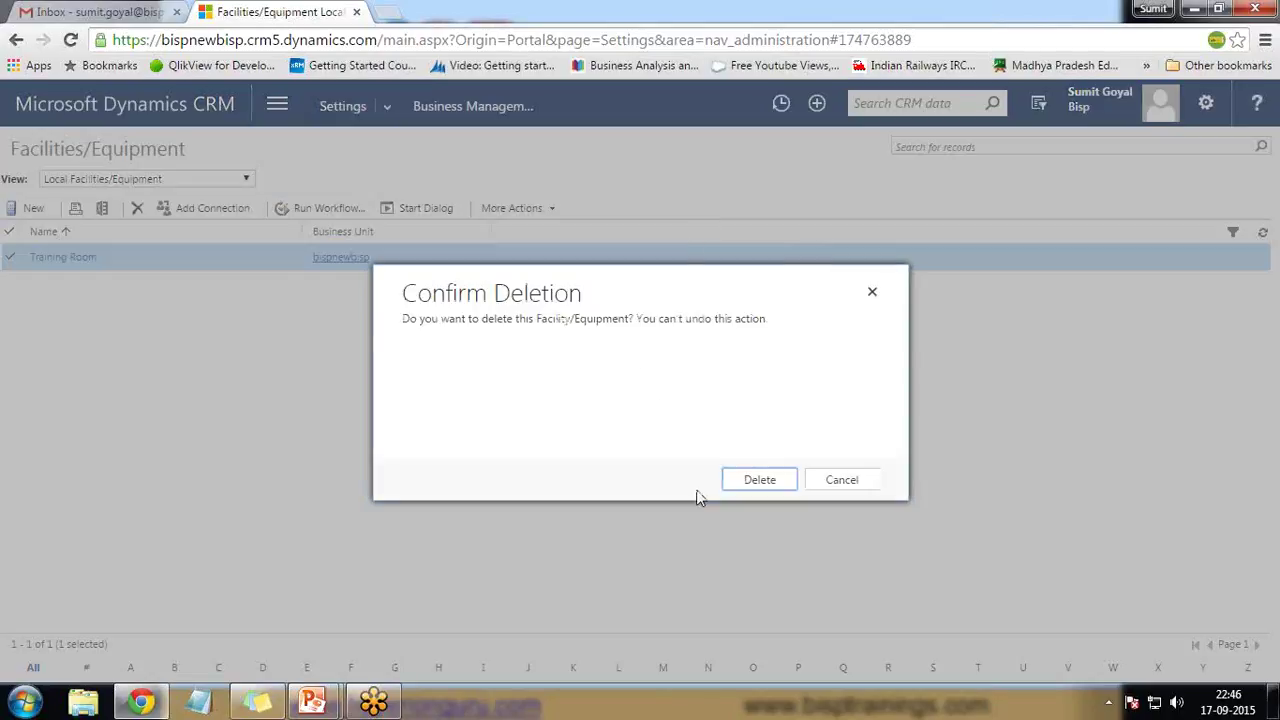
click(770, 480)
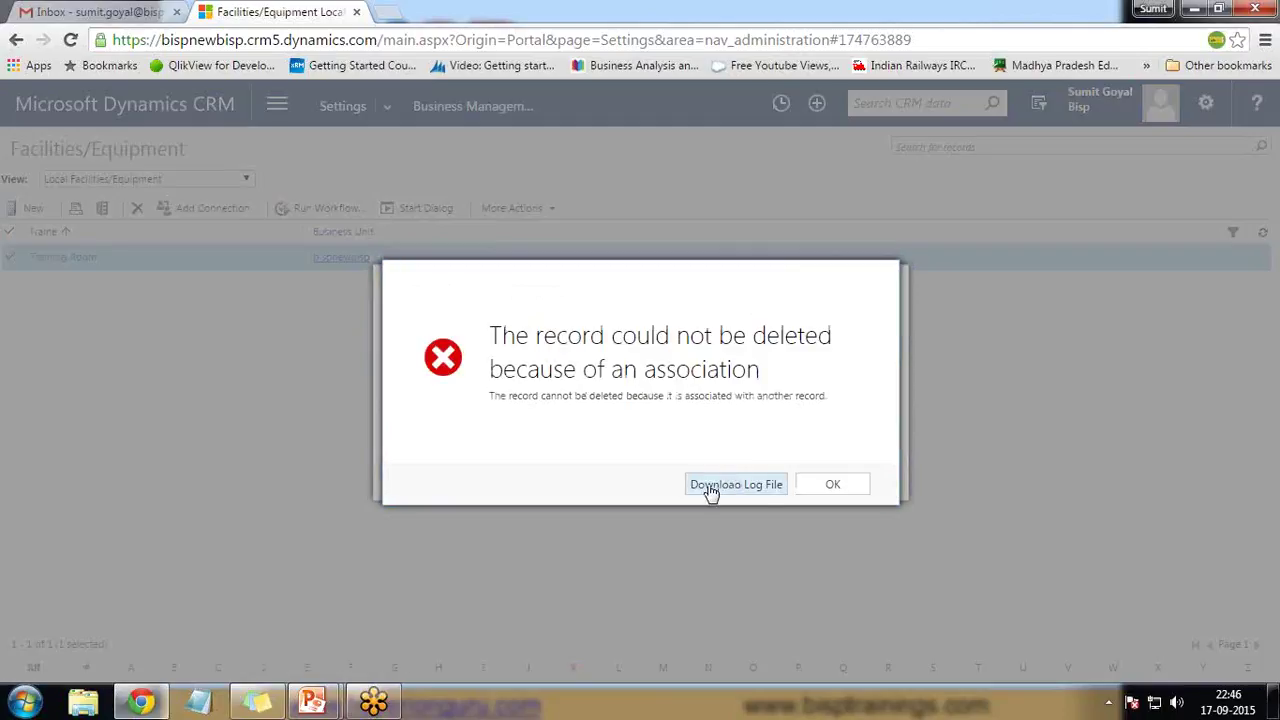
click(824, 485)
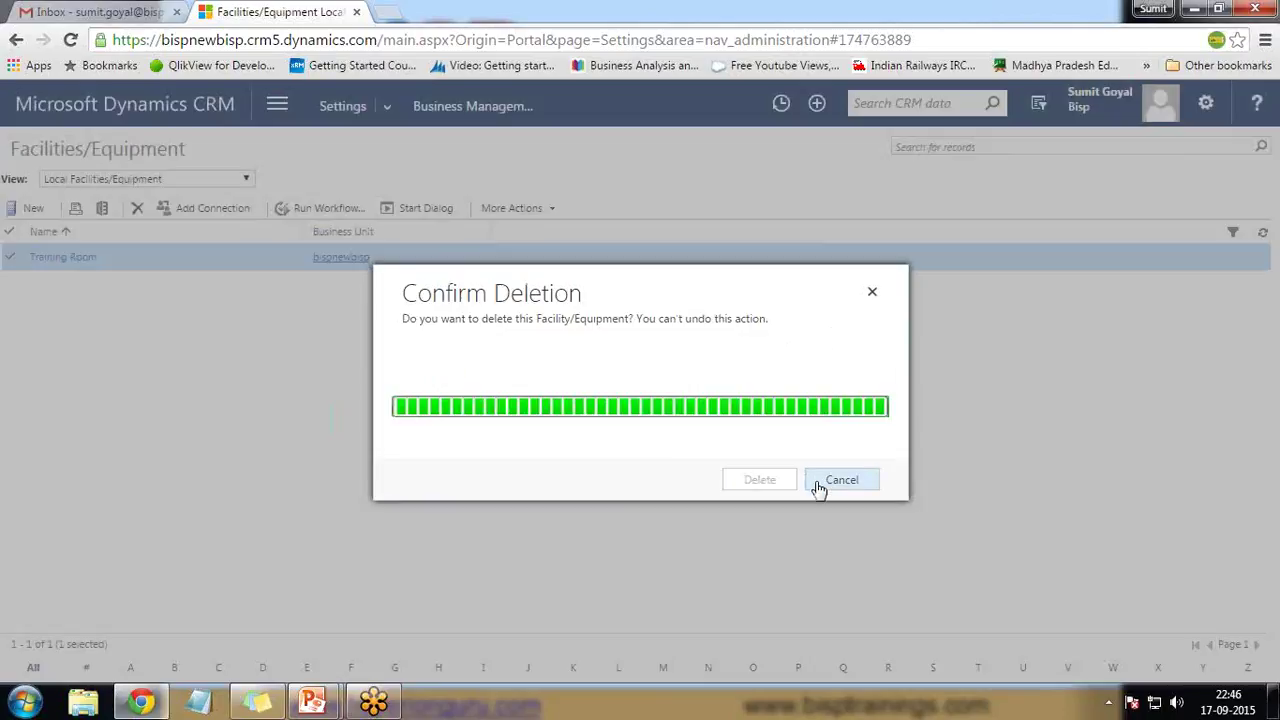
click(874, 293)
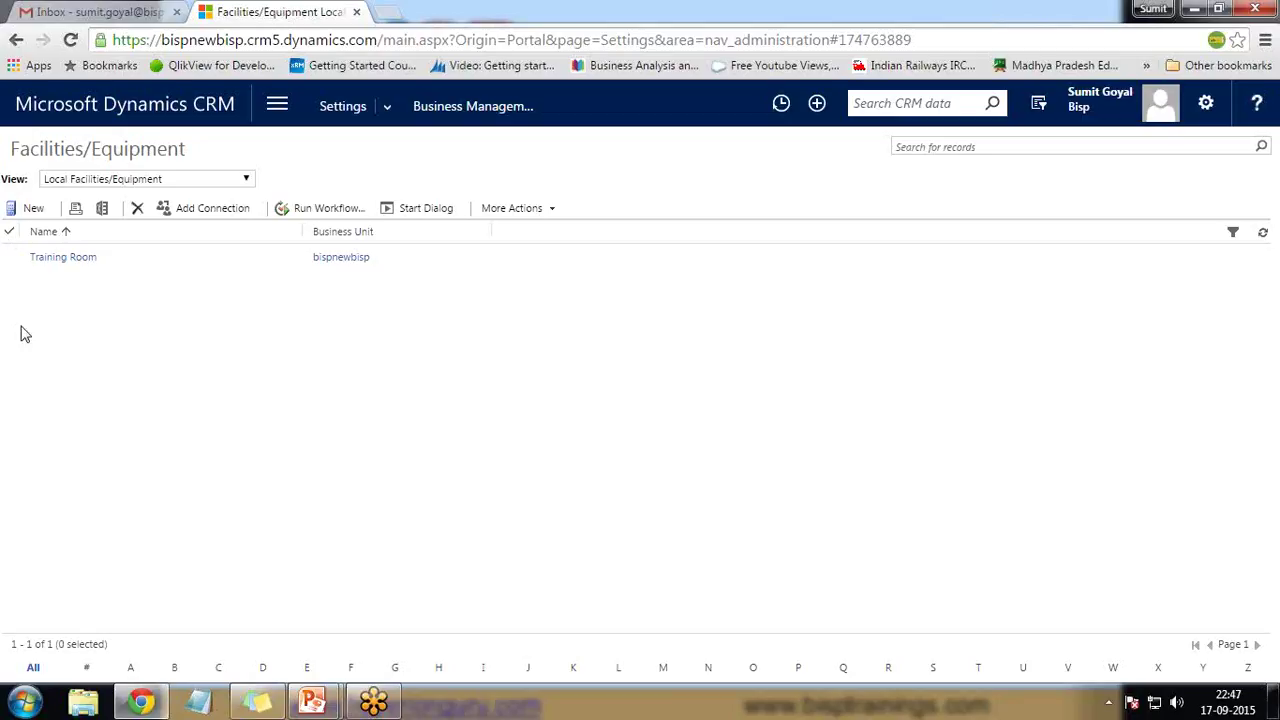
Create facility 'Training Room Big' at site Gurgaon Sec 48, described as 'Training Room for 40 people'.
click(30, 210)
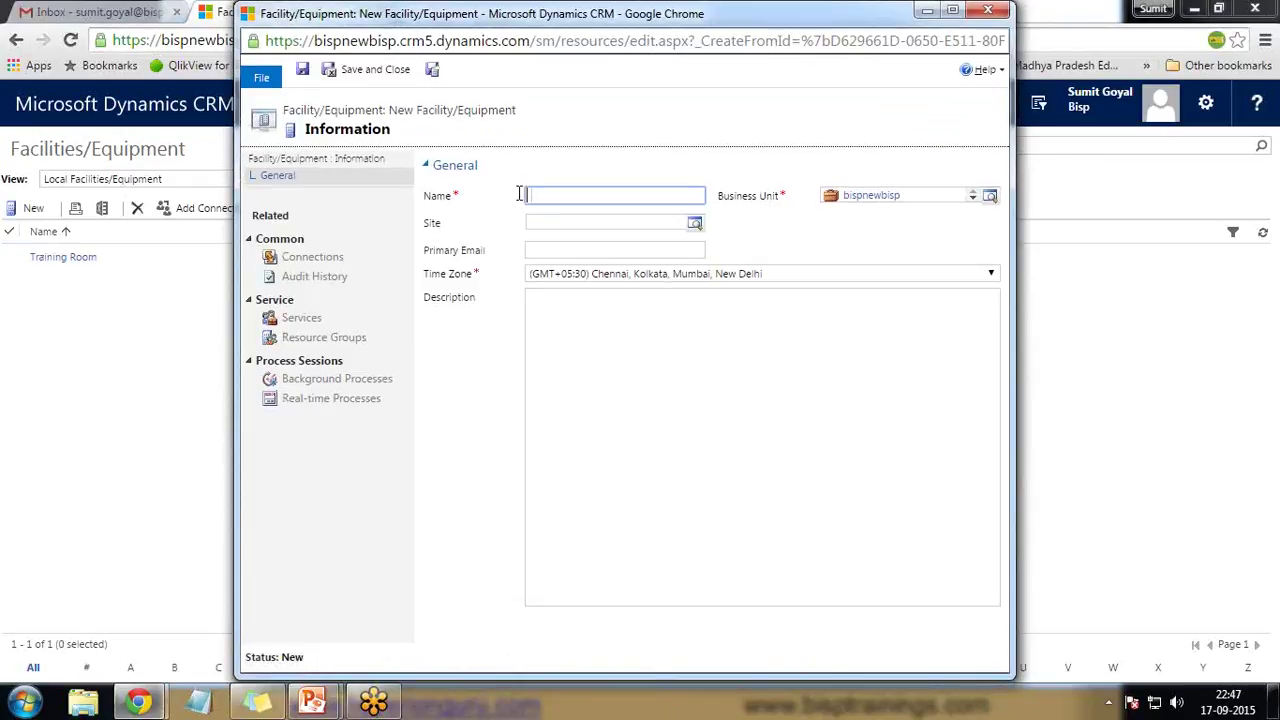
text(Training Room Big)
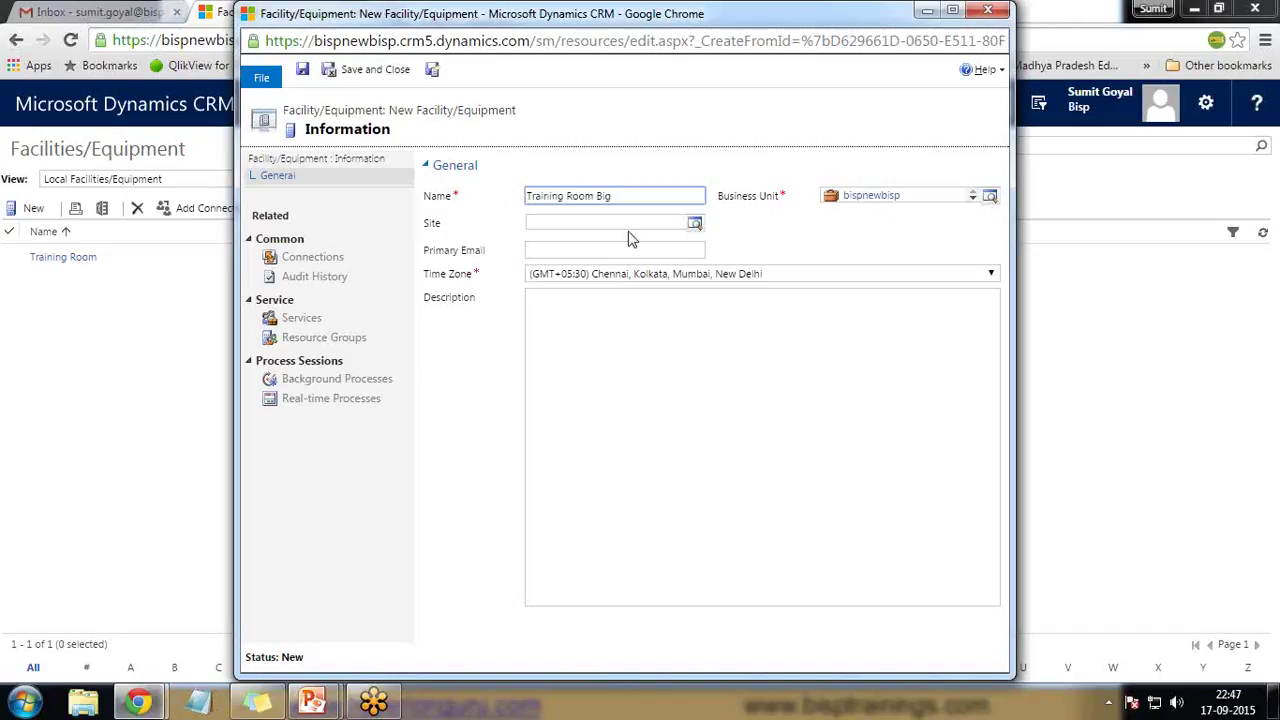
click(695, 225)
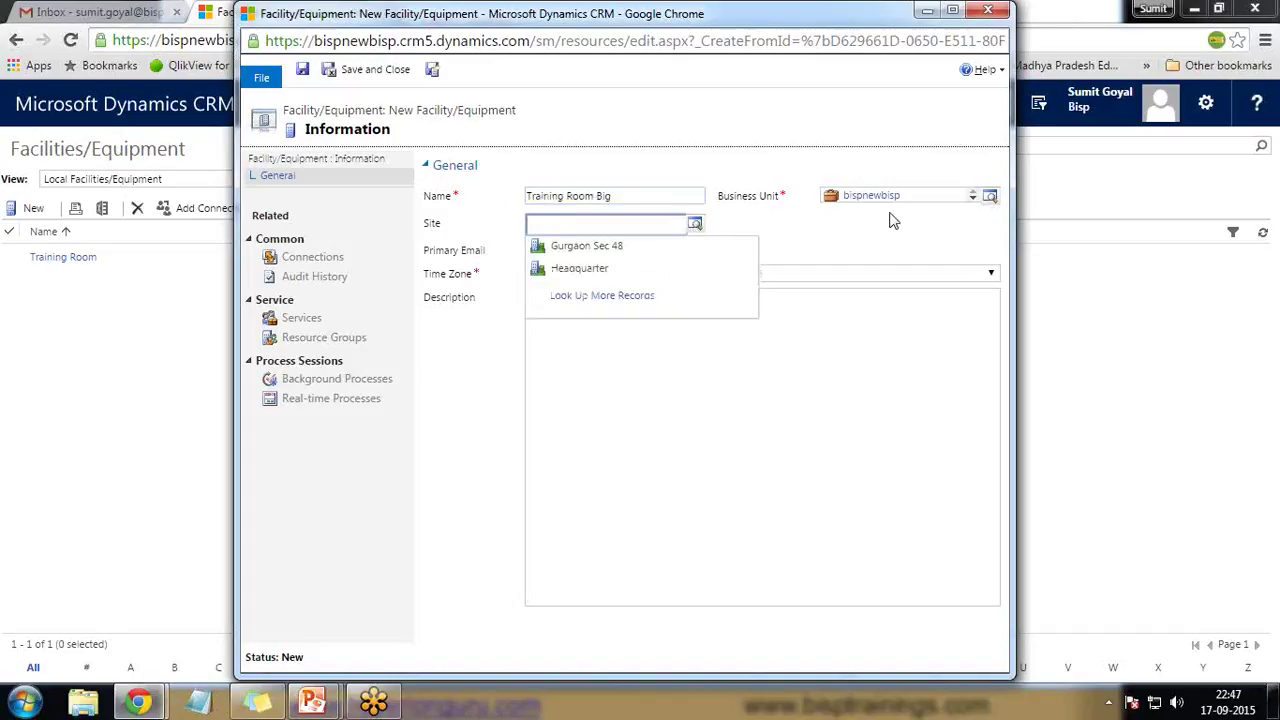
click(582, 245)
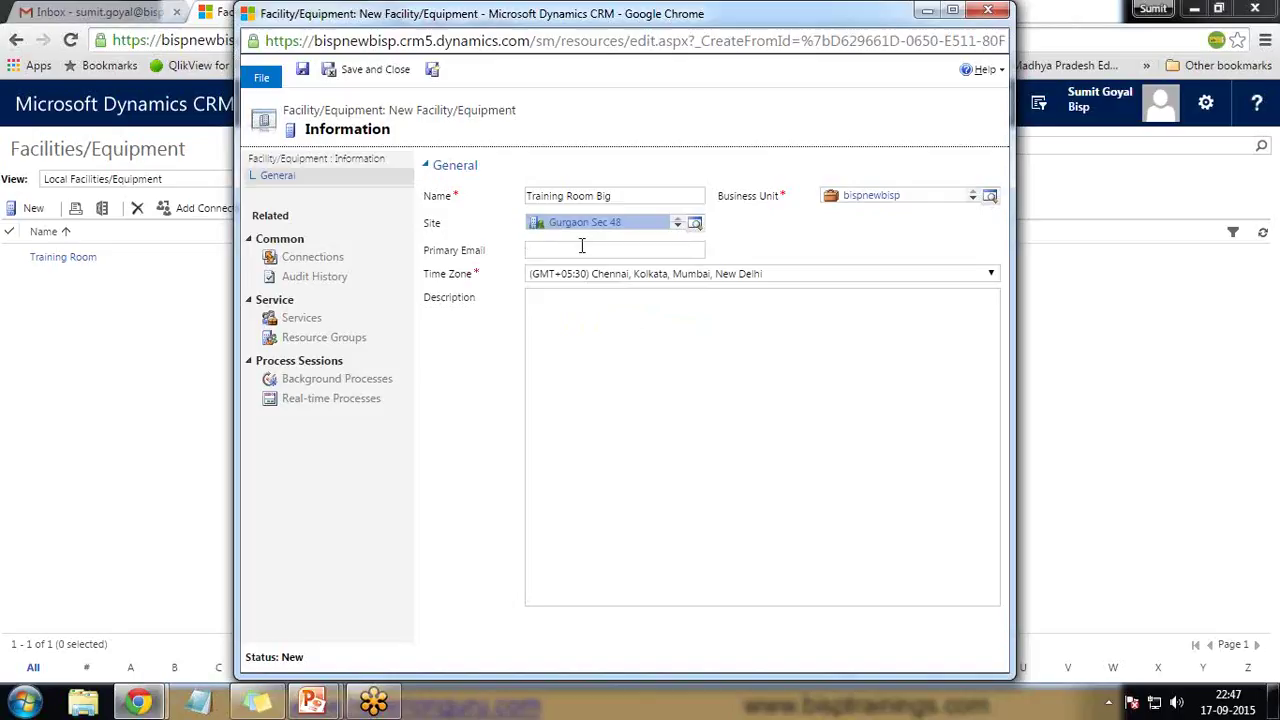
click(582, 248)
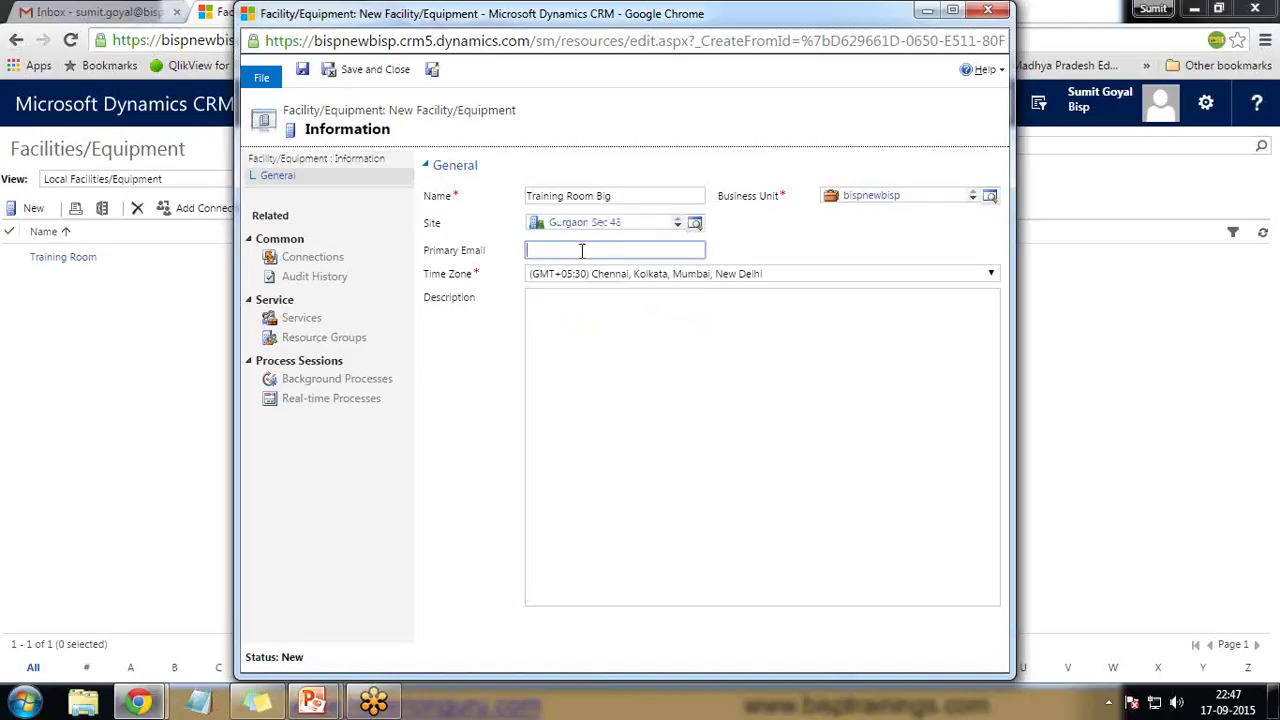
click(540, 331)
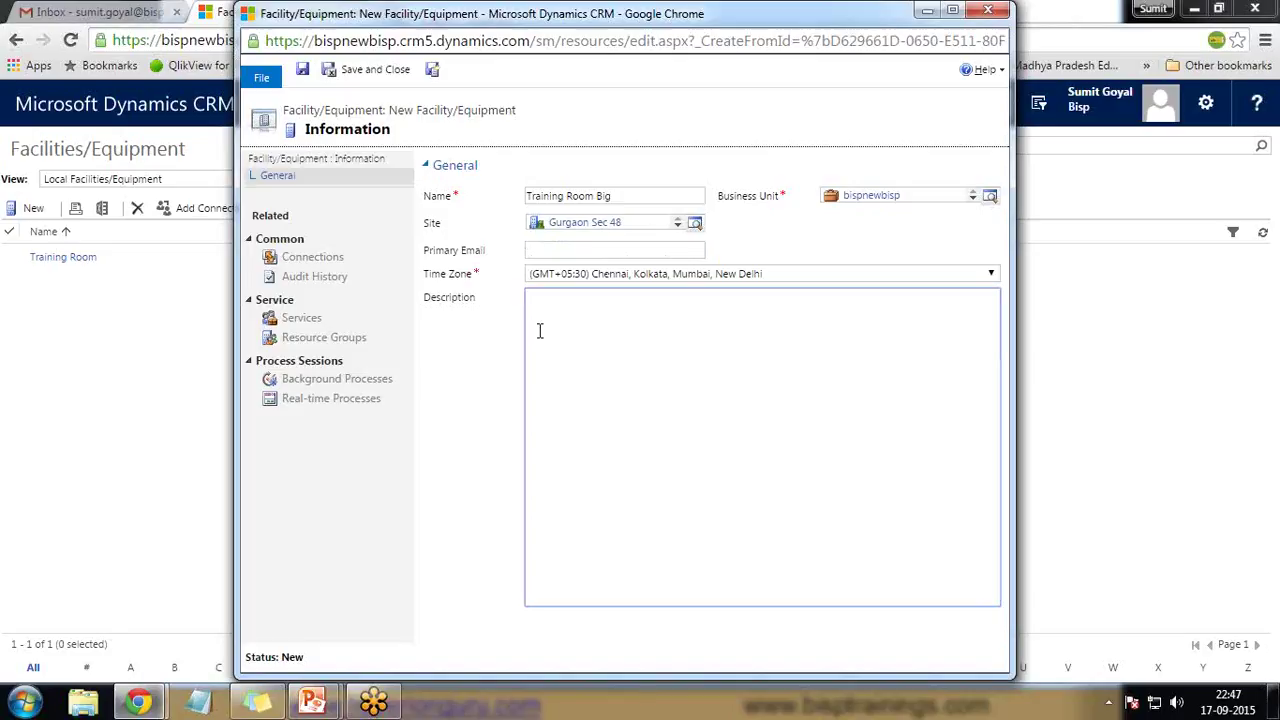
text(Training Room for 40 p)
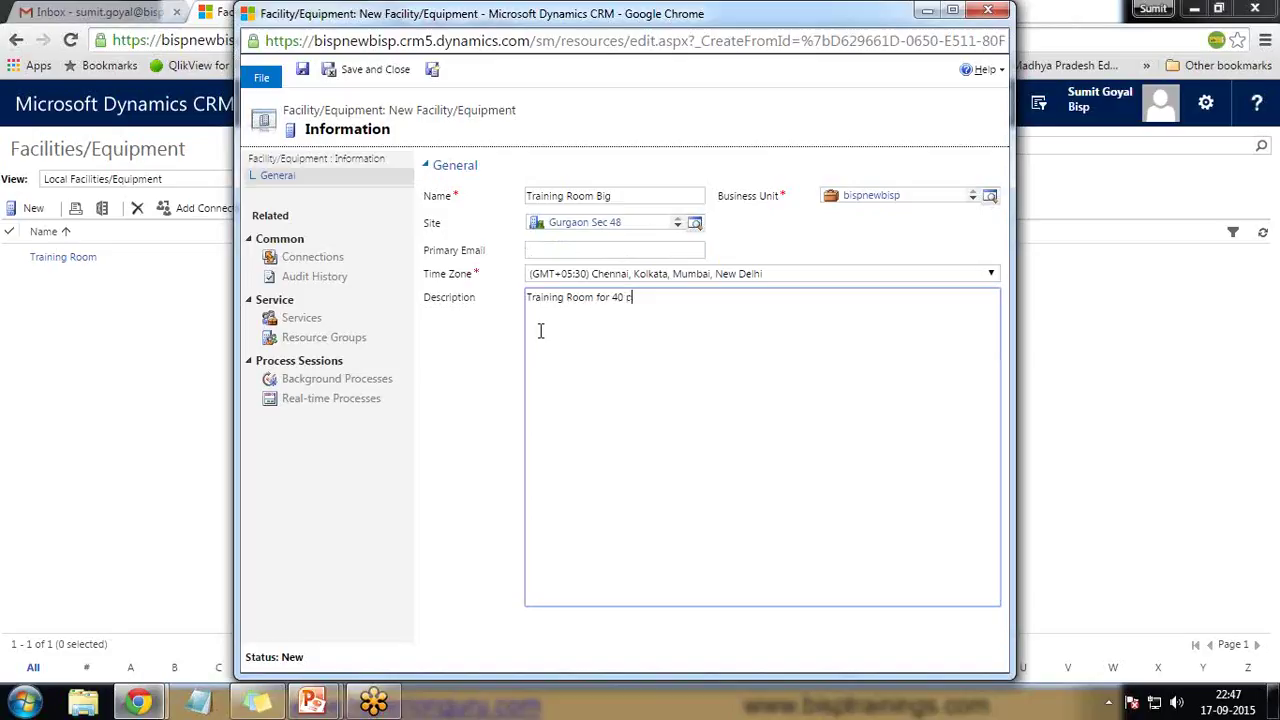
text(eople)
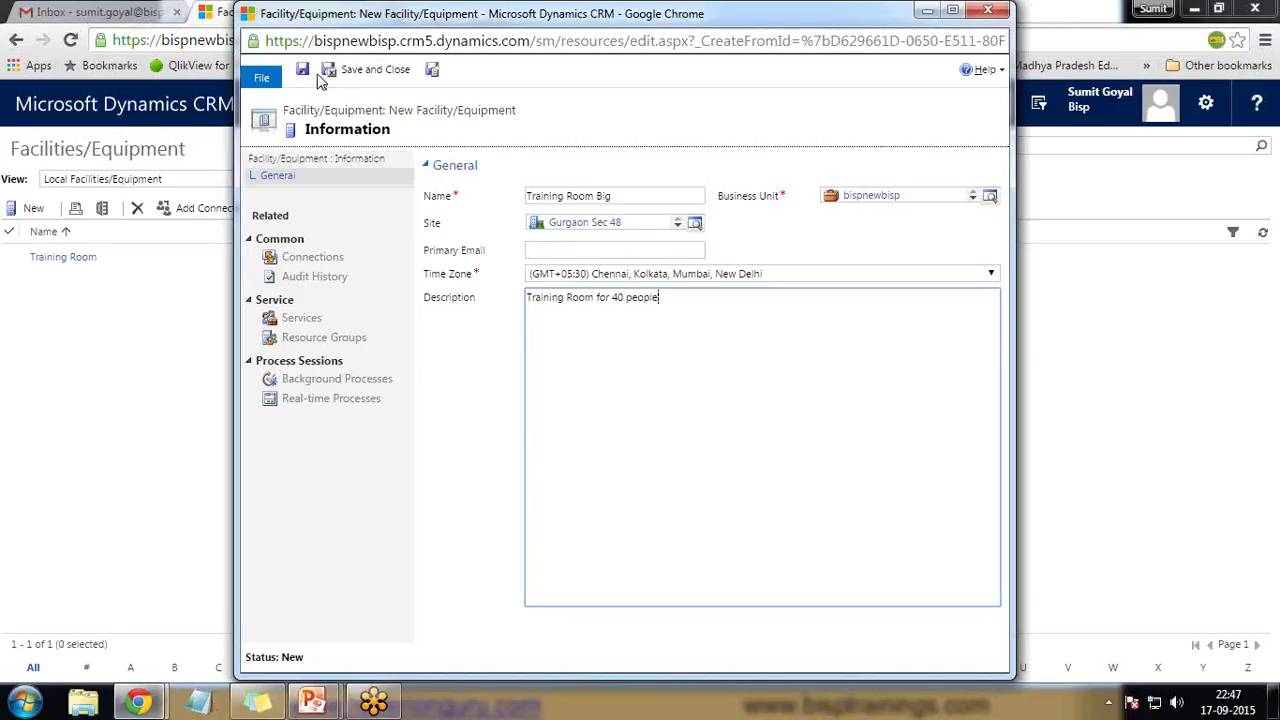
click(352, 78)
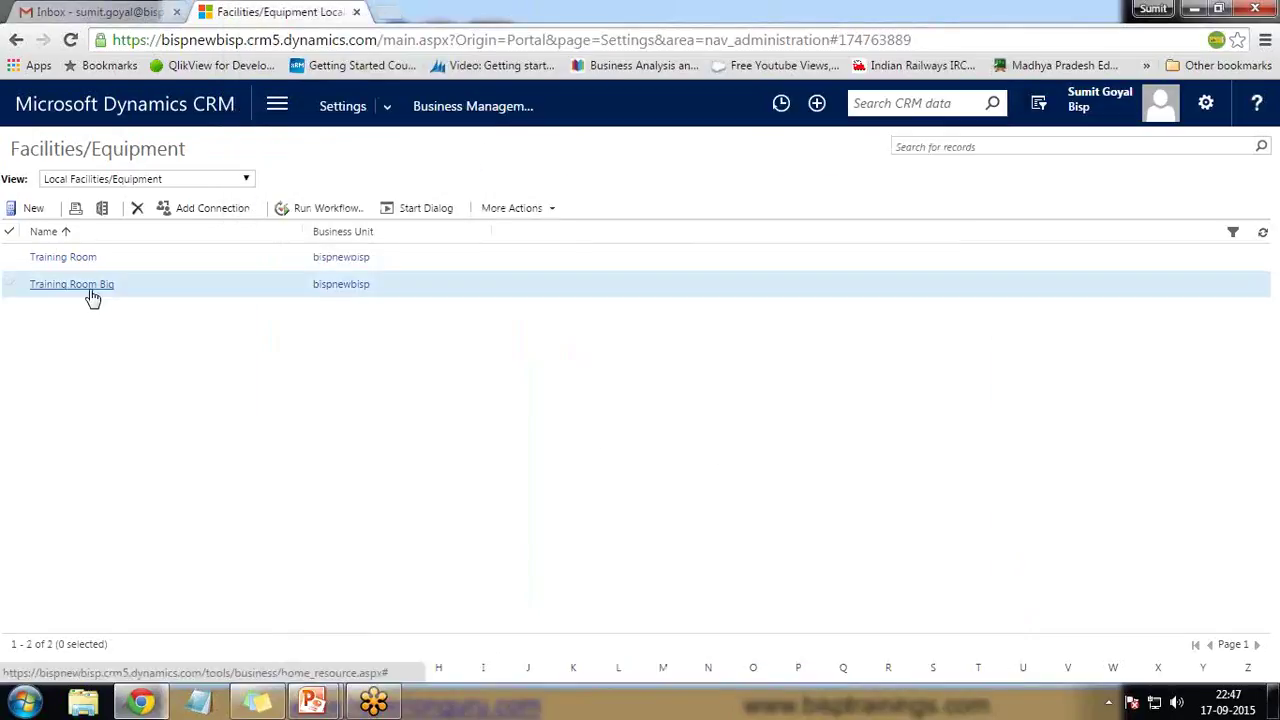
Create the 'Projector' facility at site Gurgaon Sec 48 with description 'Big Projector Wall Mounter'.
click(28, 208)
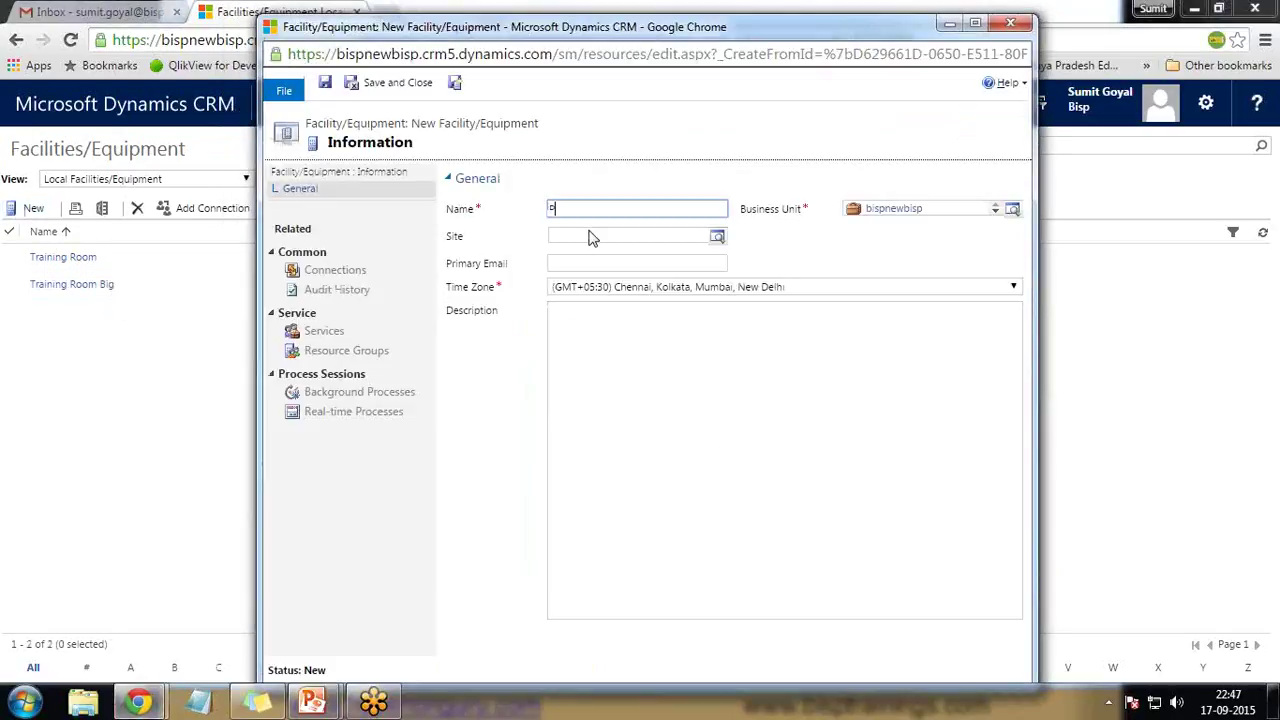
text(Projector)
click(592, 237)
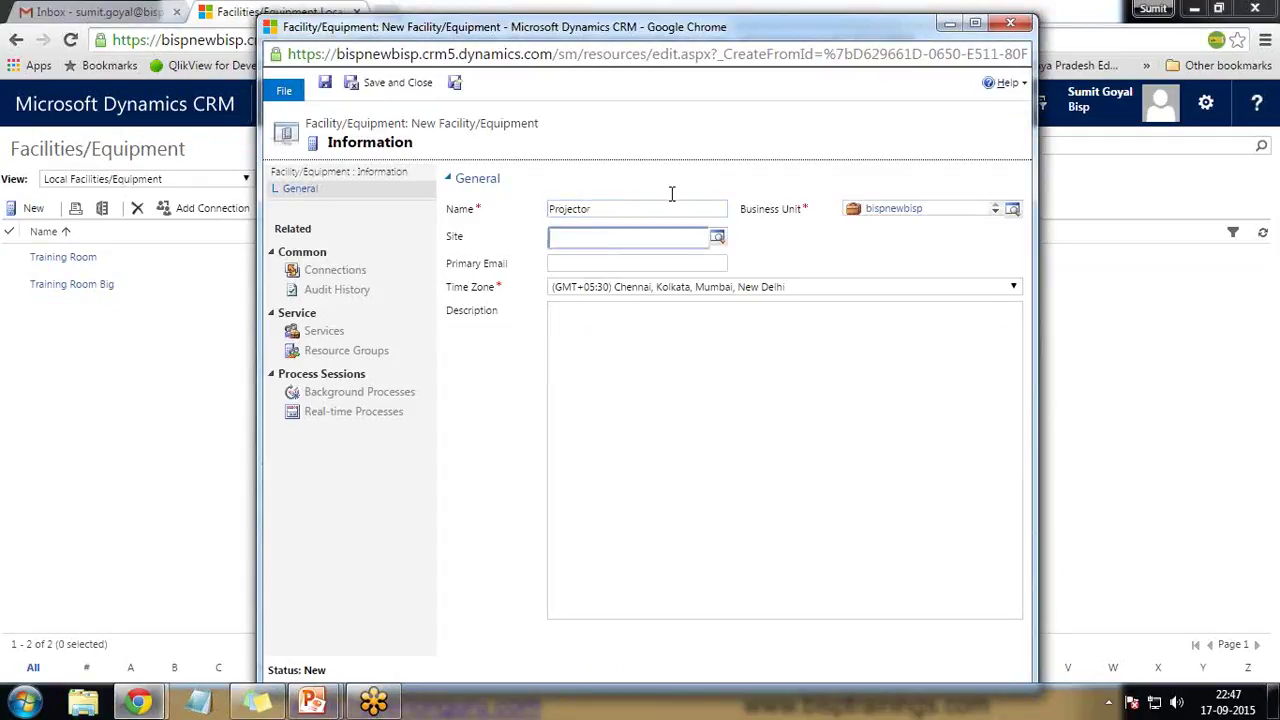
click(718, 241)
click(584, 259)
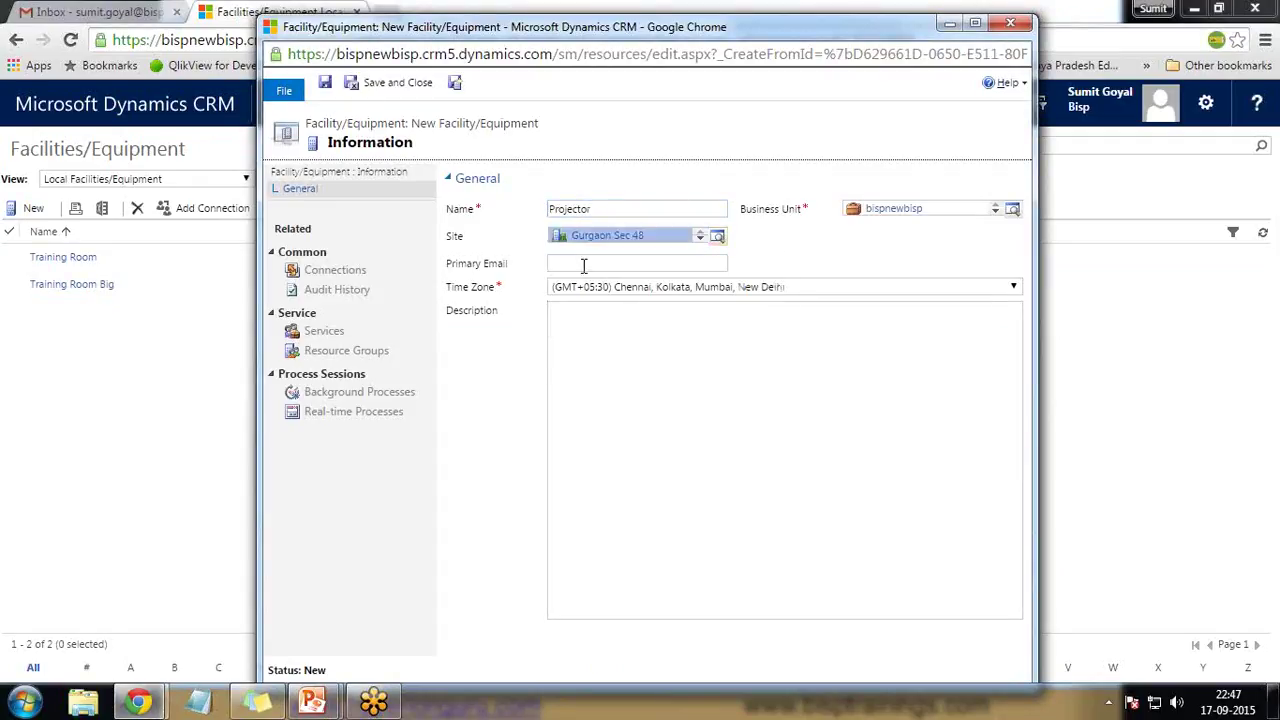
click(590, 319)
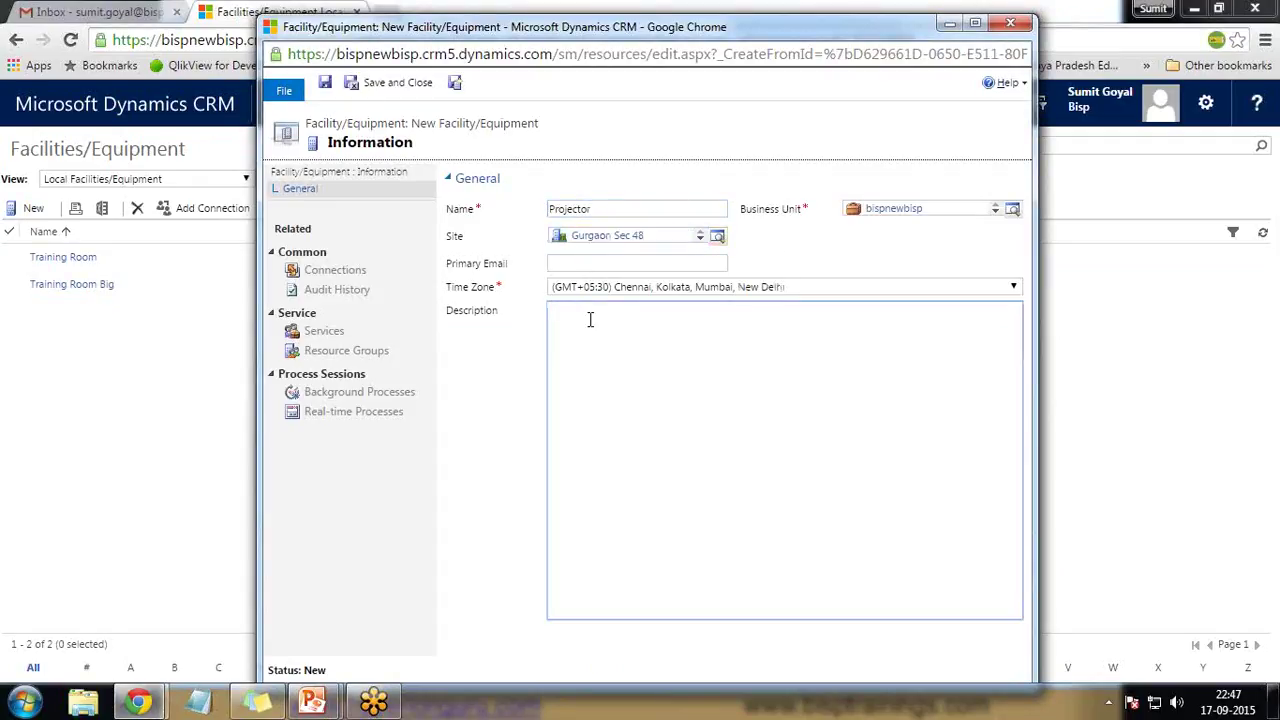
text(Big Projector Wall Mounter)
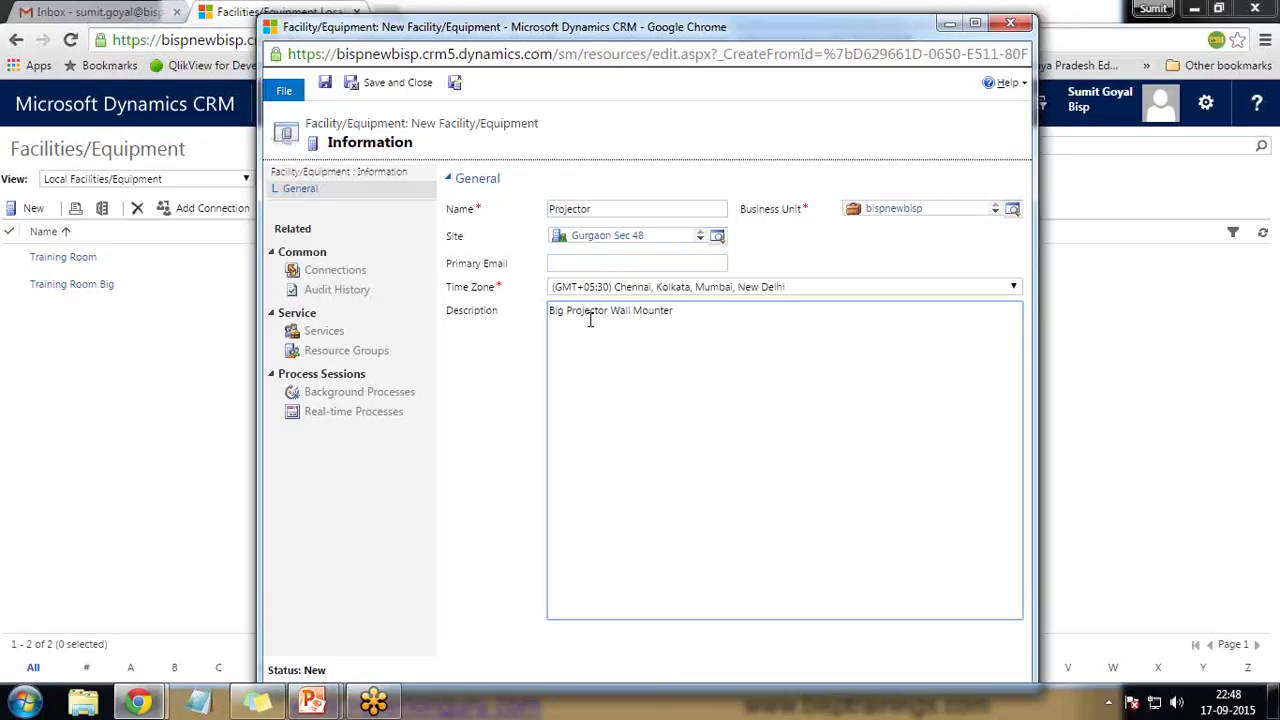
click(385, 83)
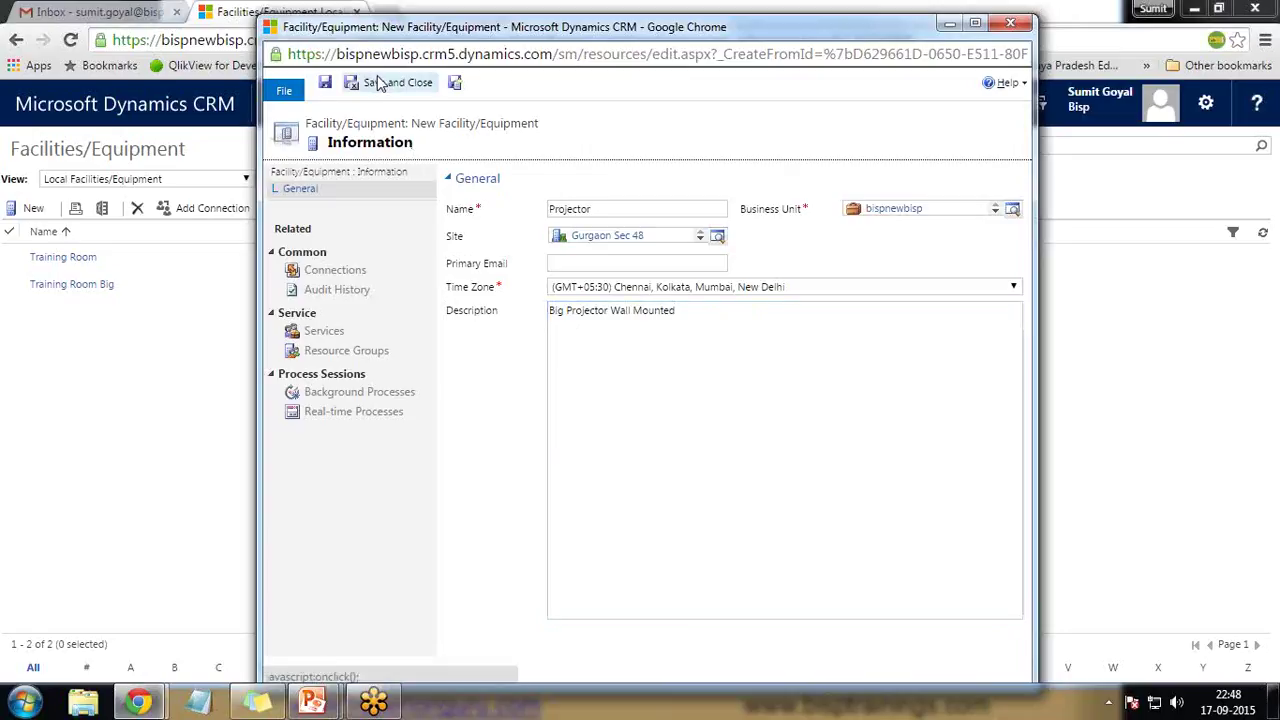
Create and save a facility named 'Training Teaching Material' at site Gurgaon Sec 48.
click(26, 208)
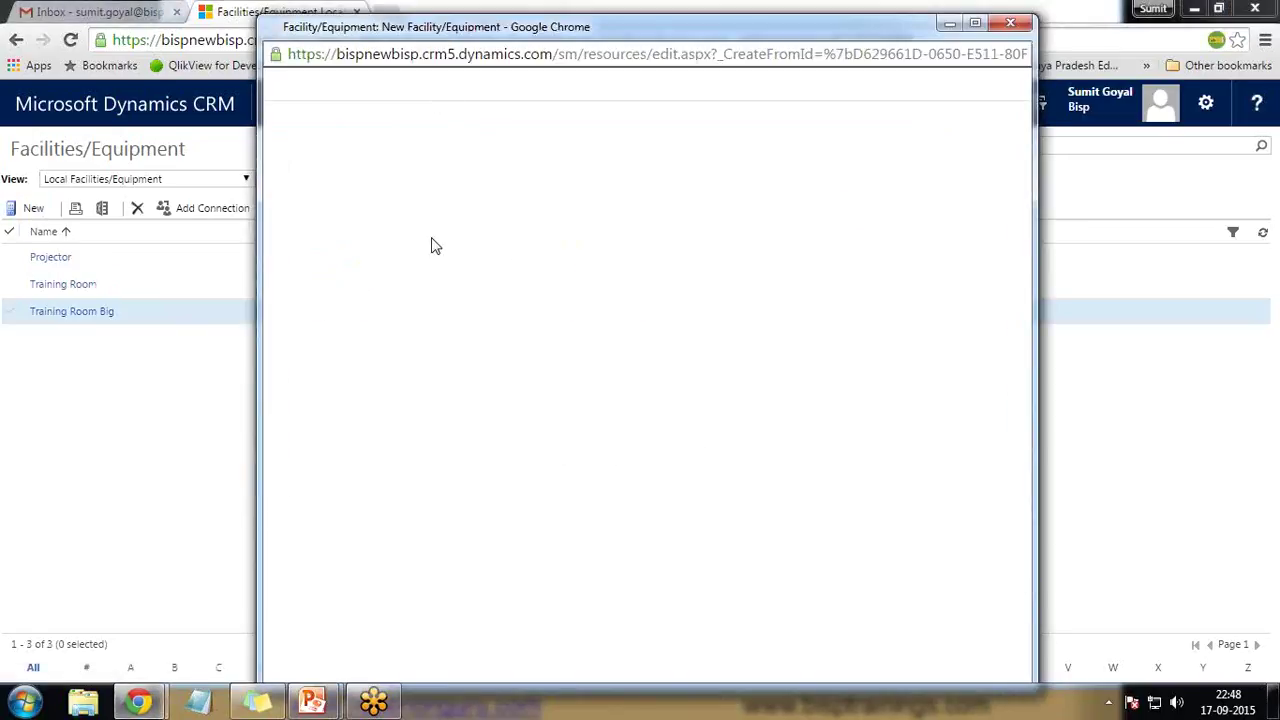
text(Tr)
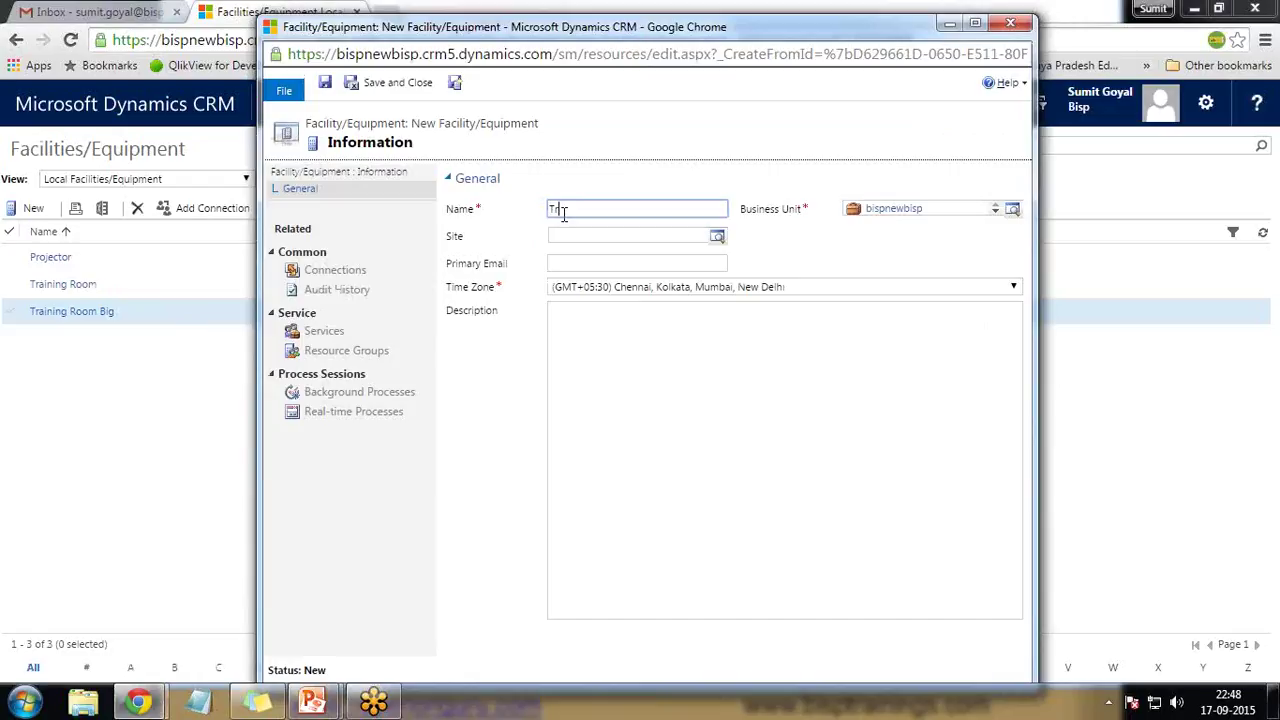
text(aining)
text( S)
key(BackSpace)
text(Learni)
text( Teaching M)
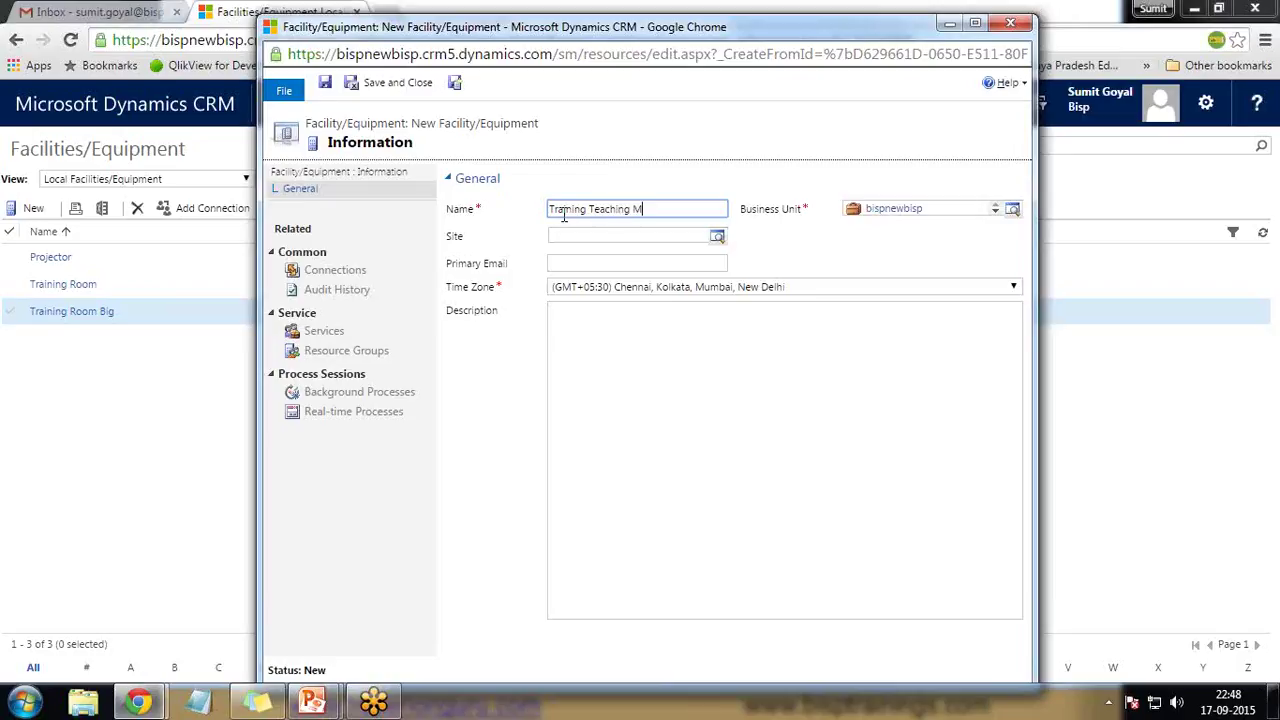
text(eateria)
click(660, 241)
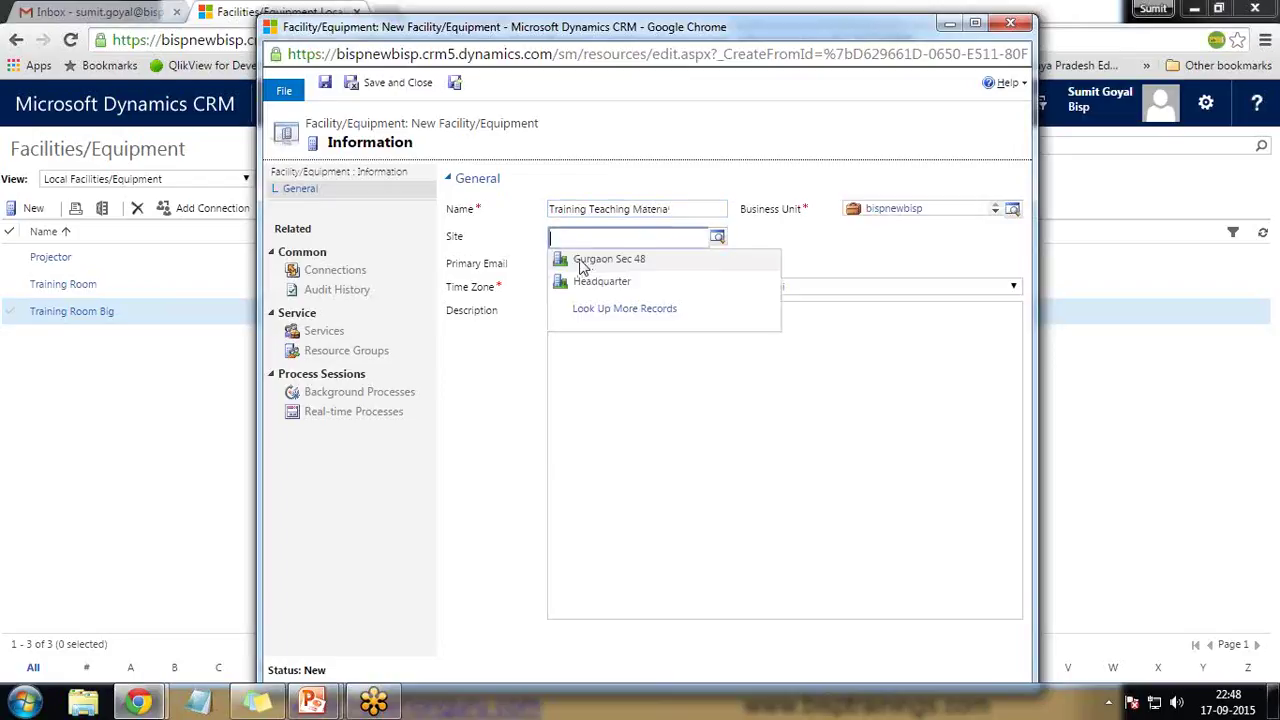
click(600, 259)
click(591, 385)
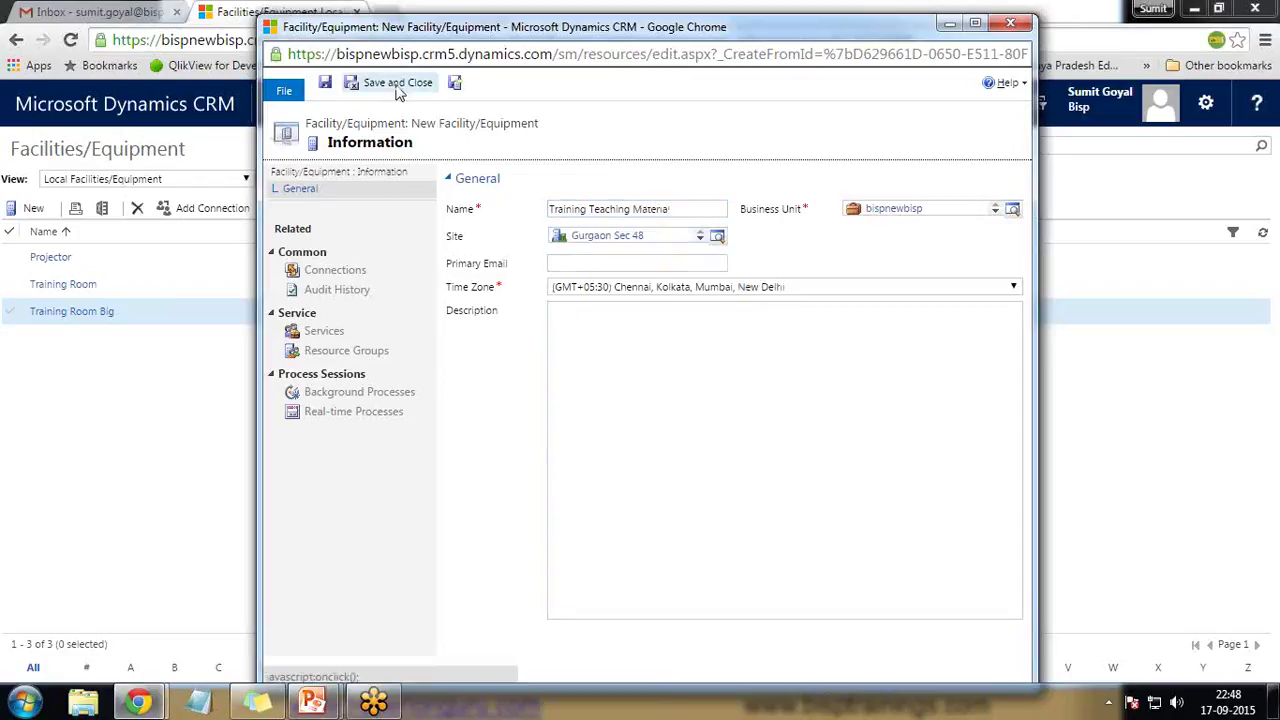
click(397, 86)
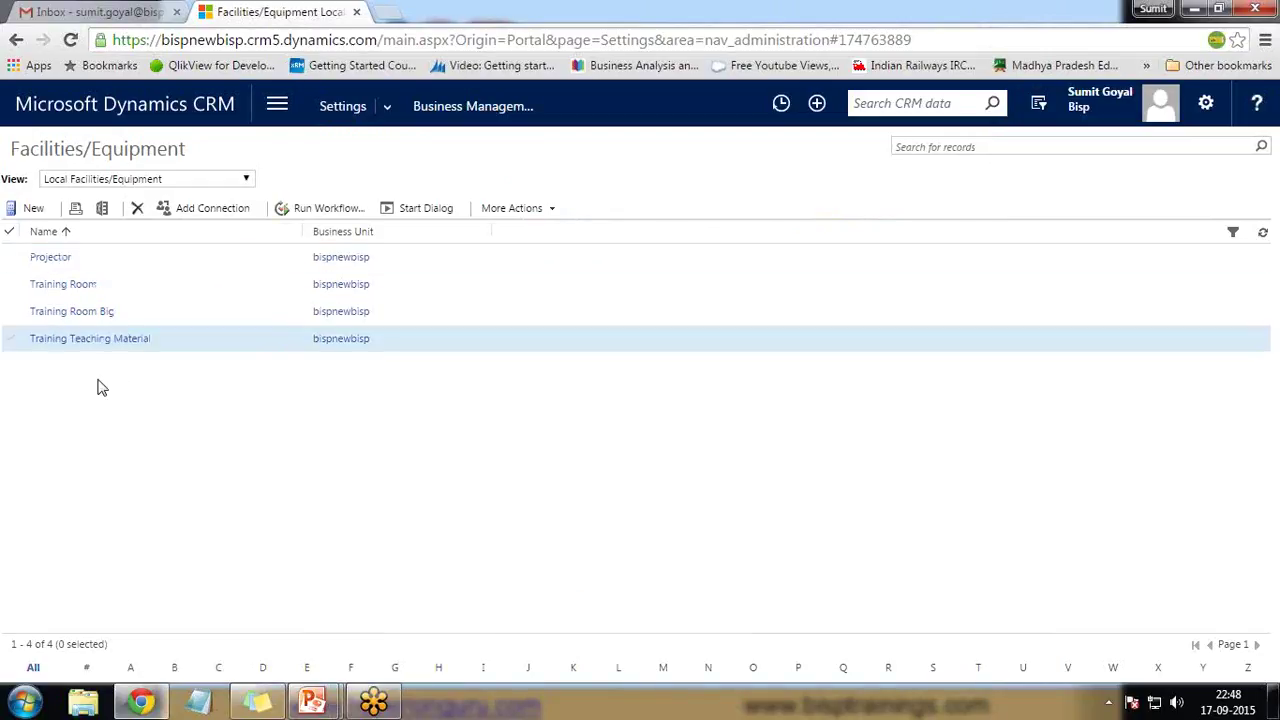
mouse_move(318, 706)
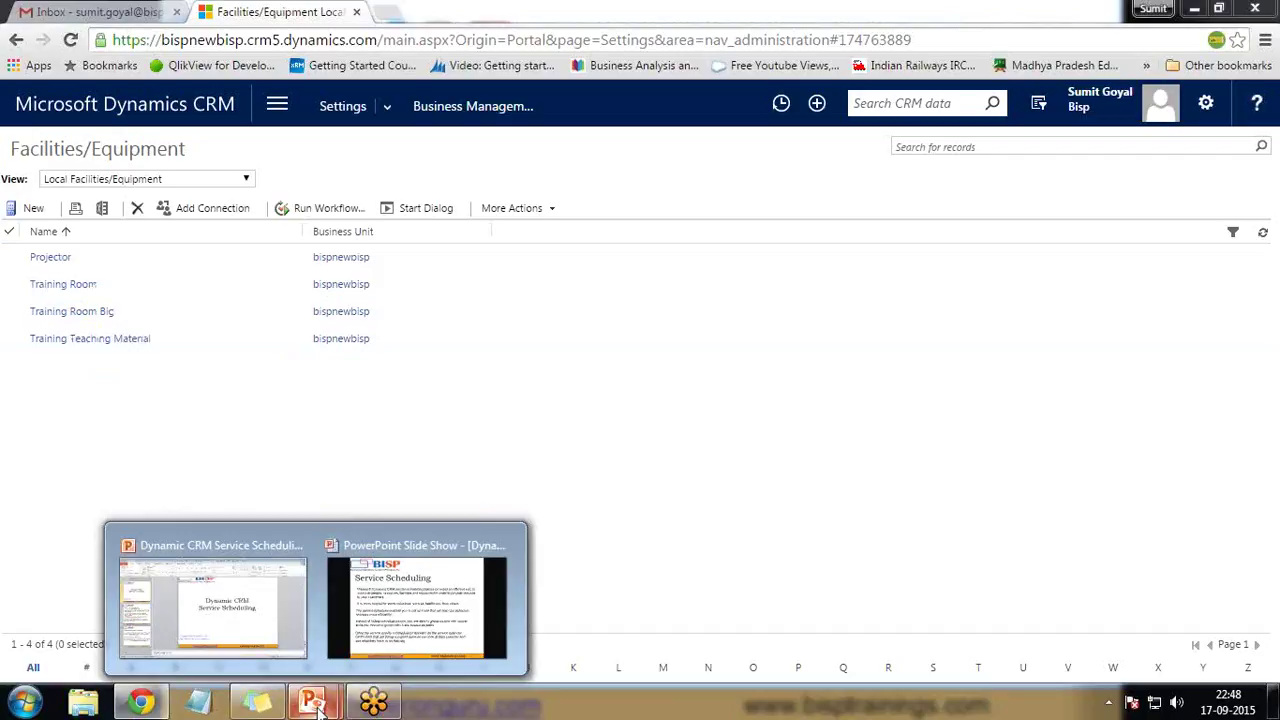
click(417, 630)
click(418, 483)
click(418, 483)
key(Left)
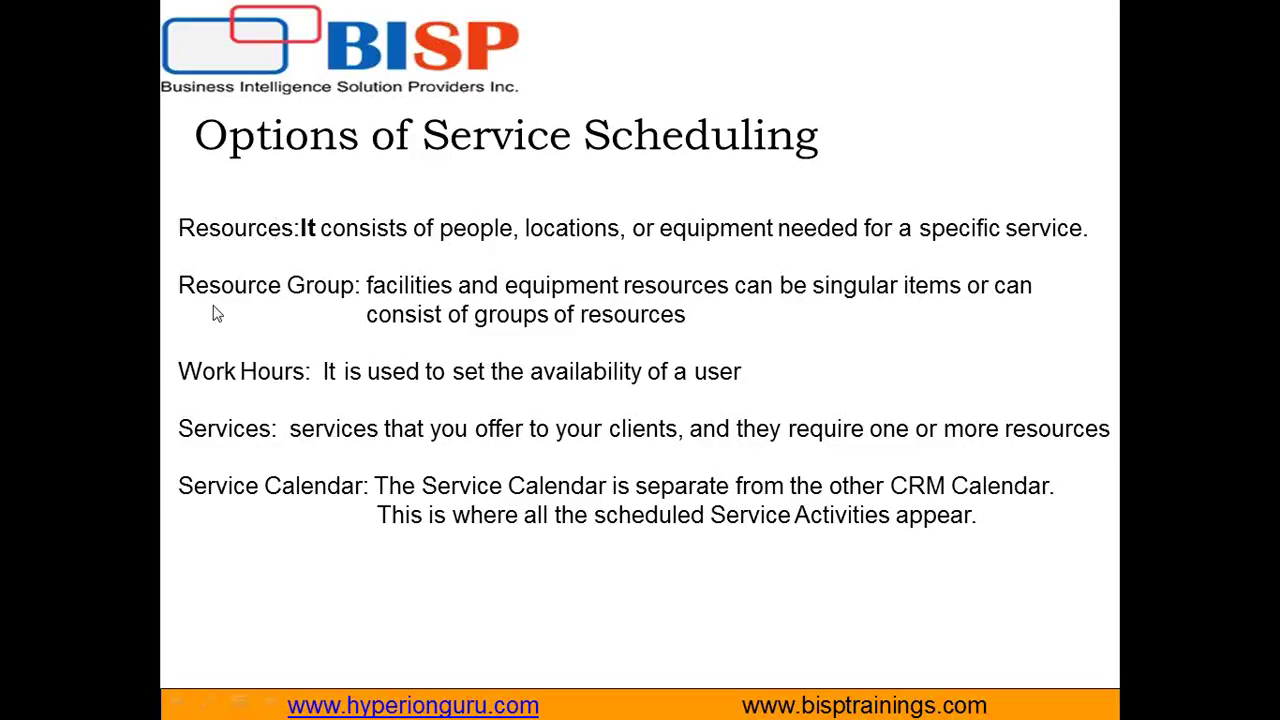
key(alt+Tab)
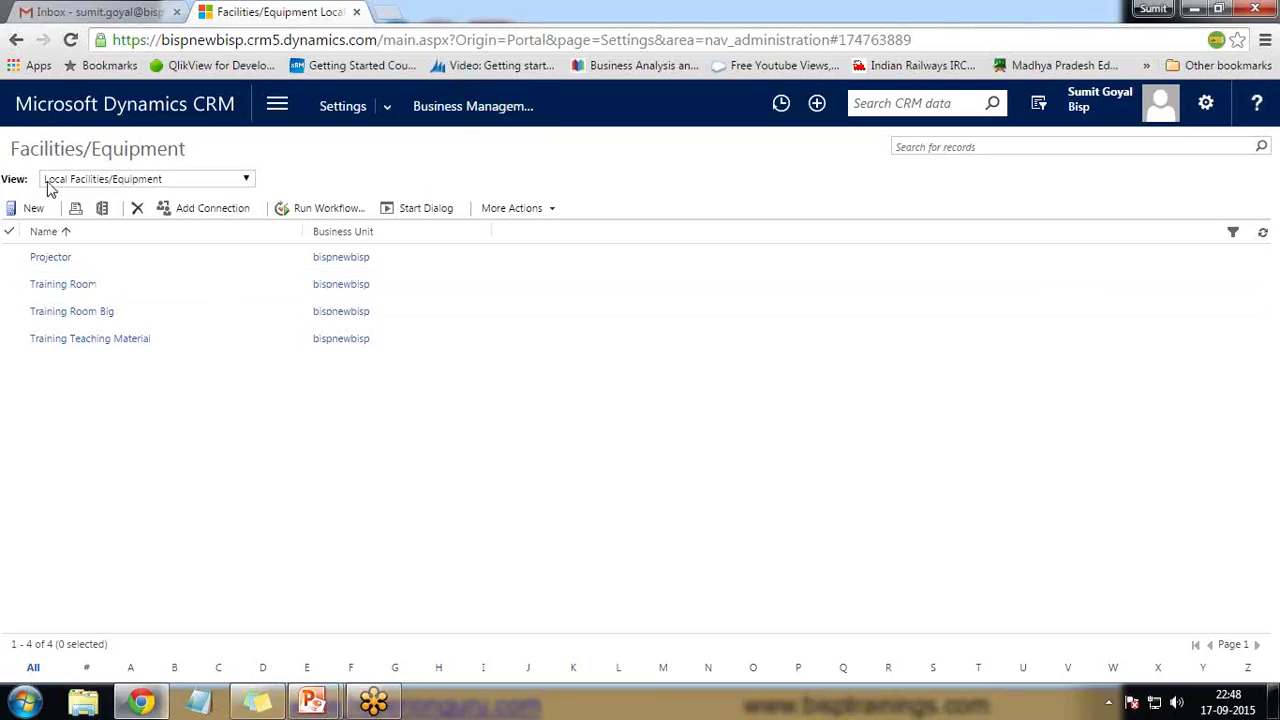
key(alt+Tab)
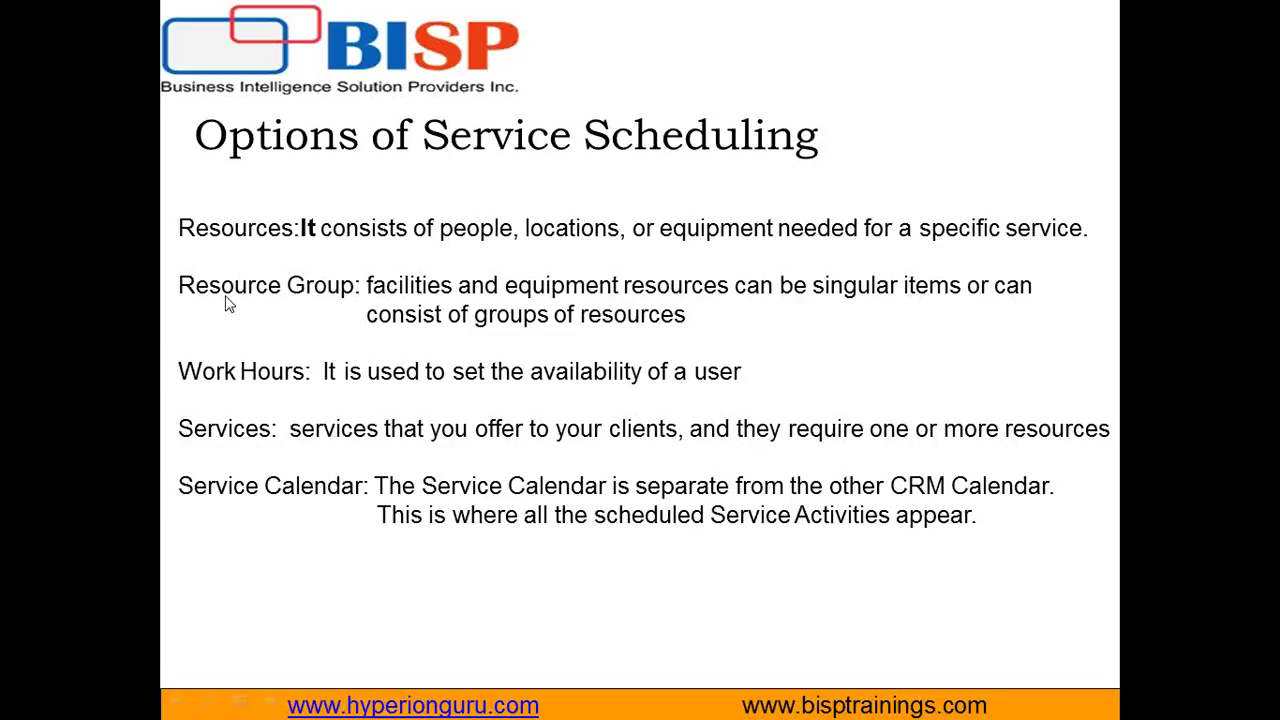
key(alt+Tab)
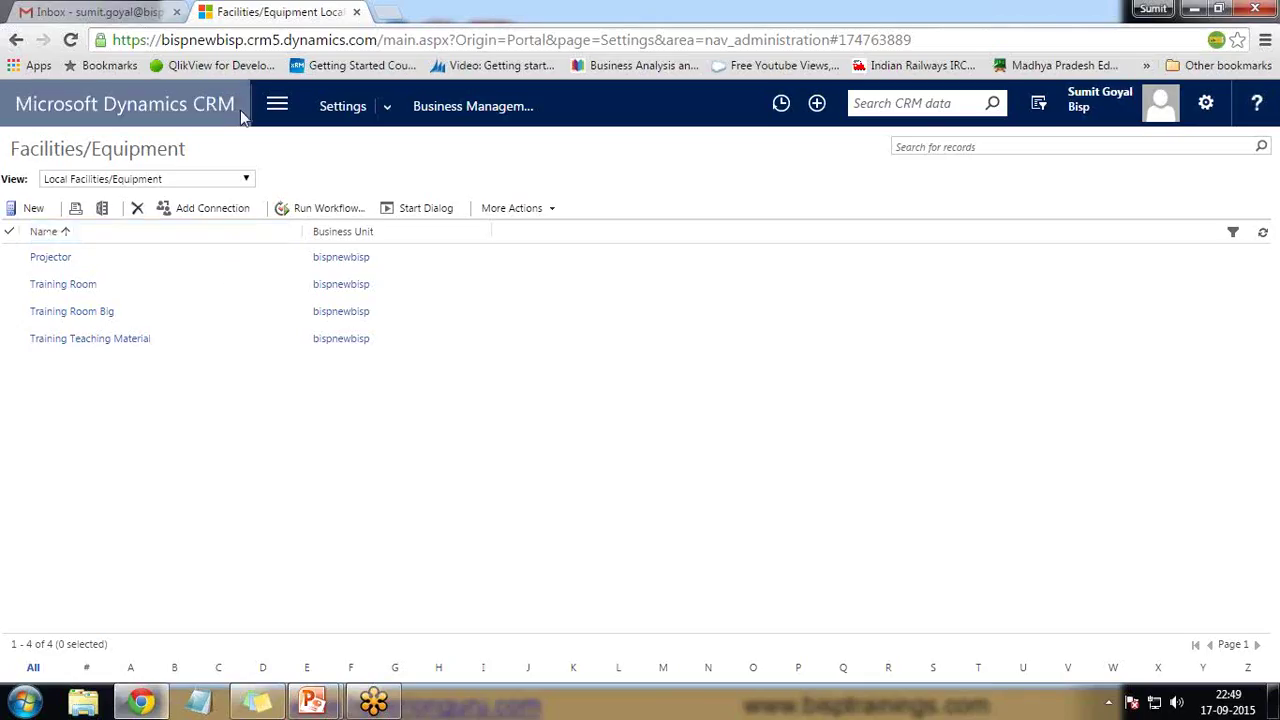
Go to Business Management settings and show the empty Resource Groups list.
click(480, 104)
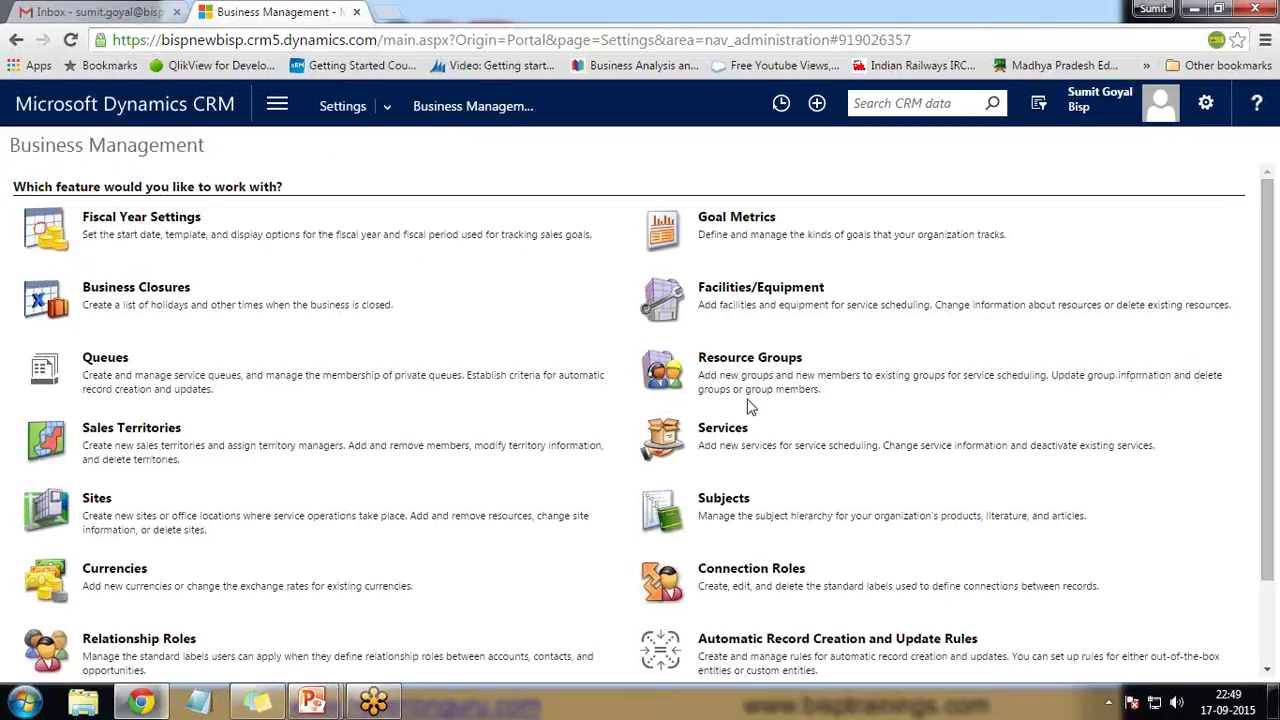
click(745, 362)
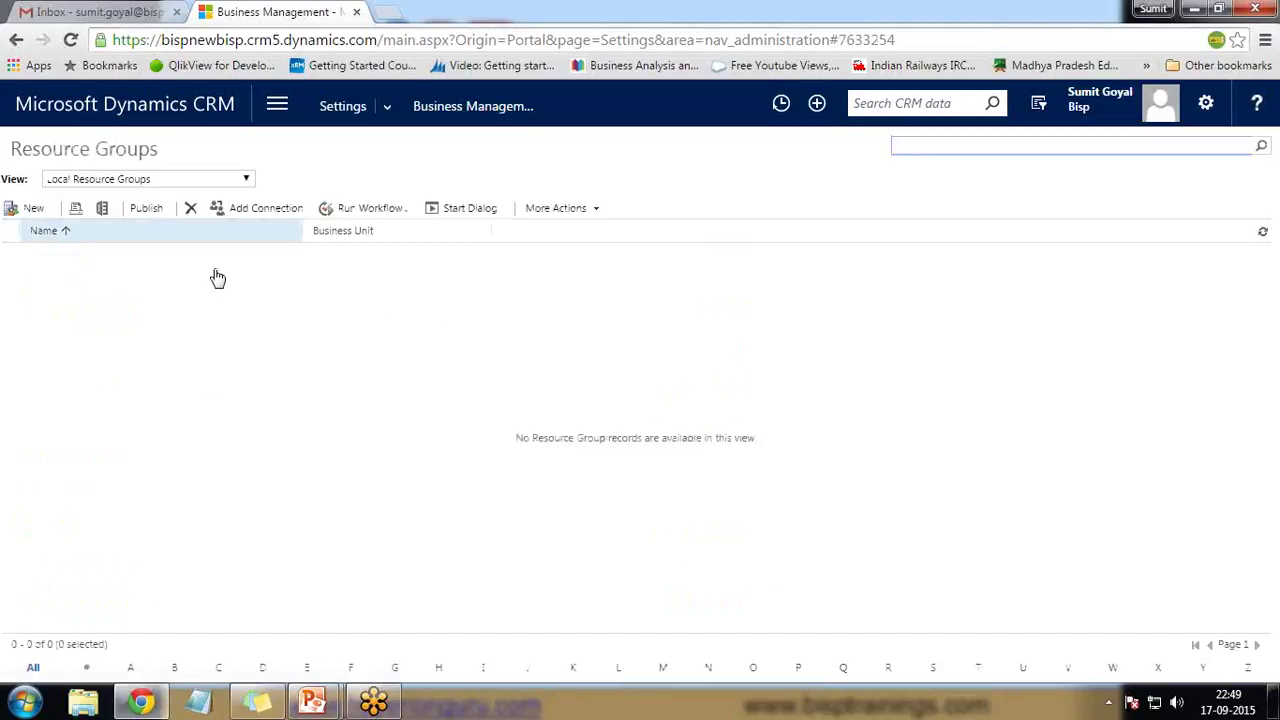
Save a new resource group named 'Dynamic CRM Training' and view its empty Resources list.
click(22, 212)
drag(302, 36, 277, 35)
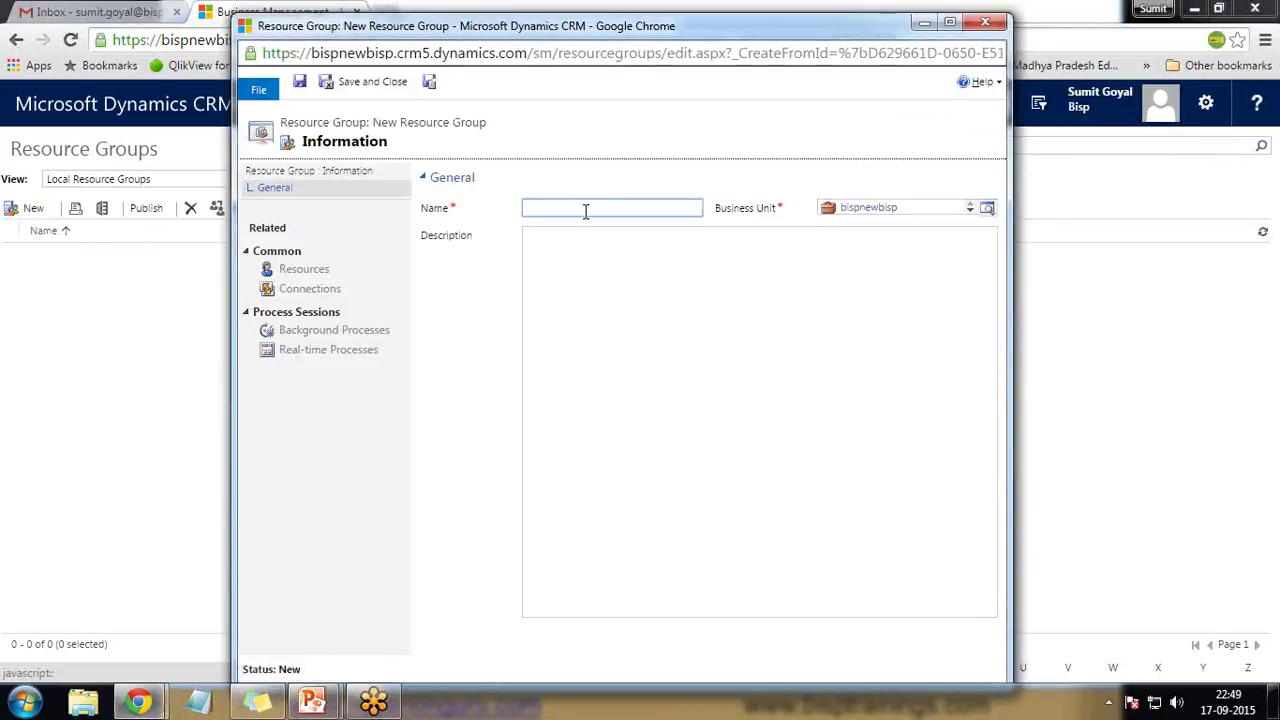
text(Training Re)
key(BackSpace)
key(BackSpace)
key(BackSpace)
key(BackSpace)
key(BackSpace)
key(BackSpace)
key(BackSpace)
key(BackSpace)
key(BackSpace)
text(Dynamic CRM Training)
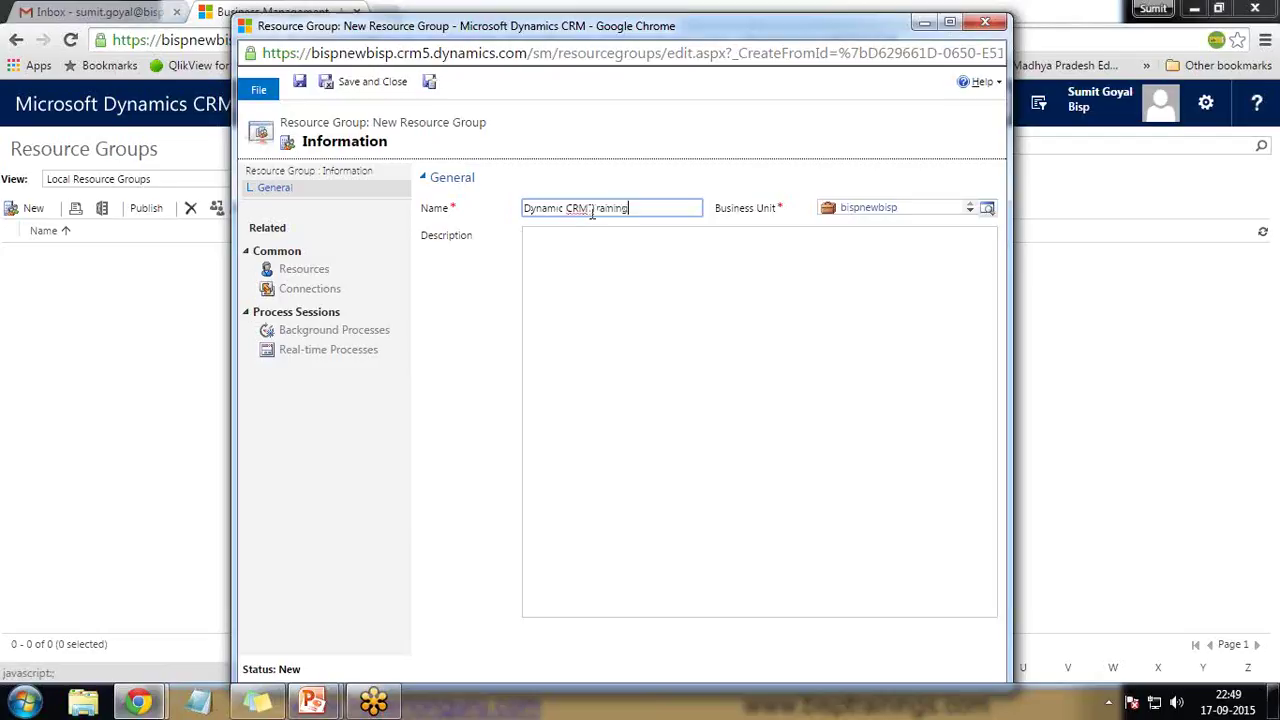
click(574, 306)
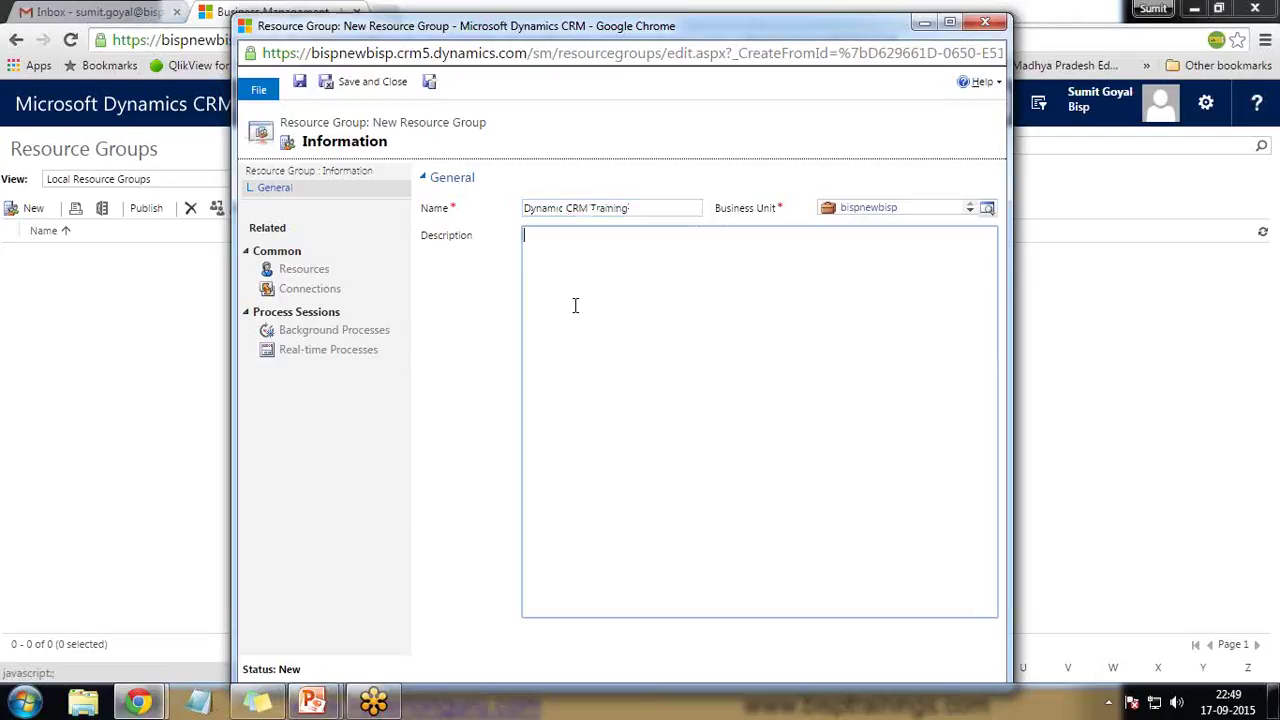
click(300, 82)
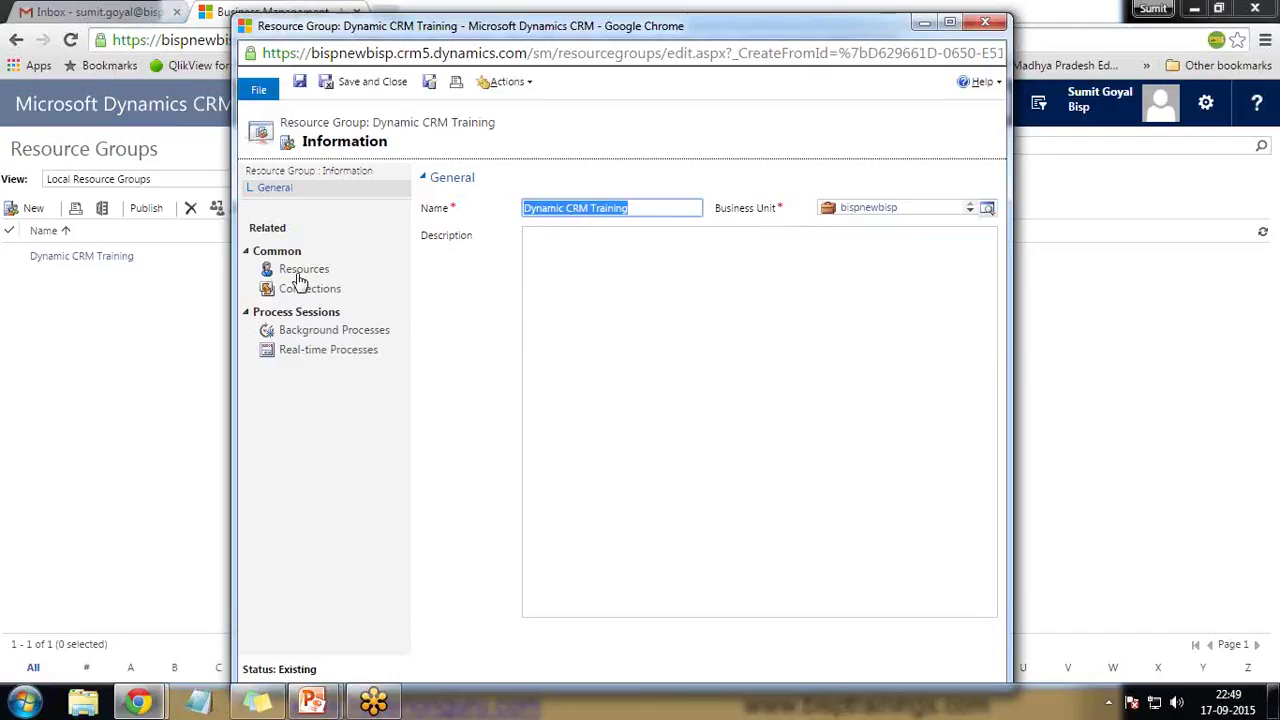
click(302, 276)
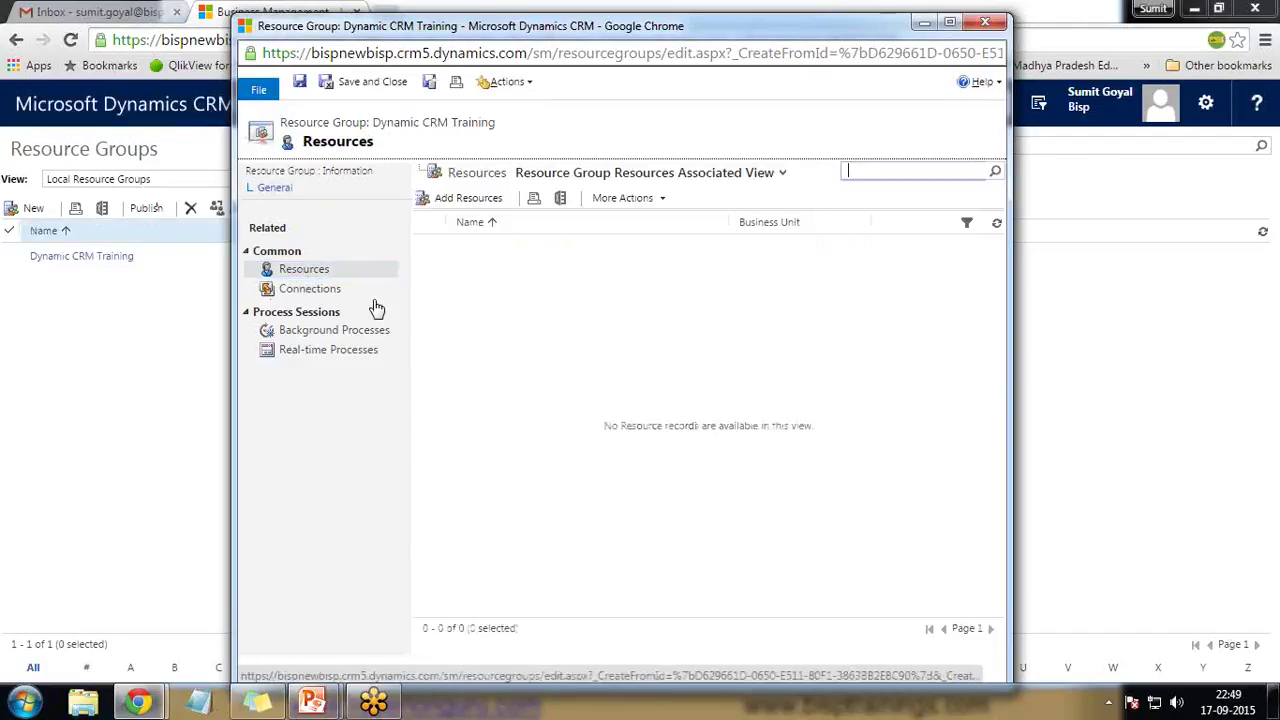
Begin adding resources to the group, looking up Facility/Equipment records instead of users.
click(460, 199)
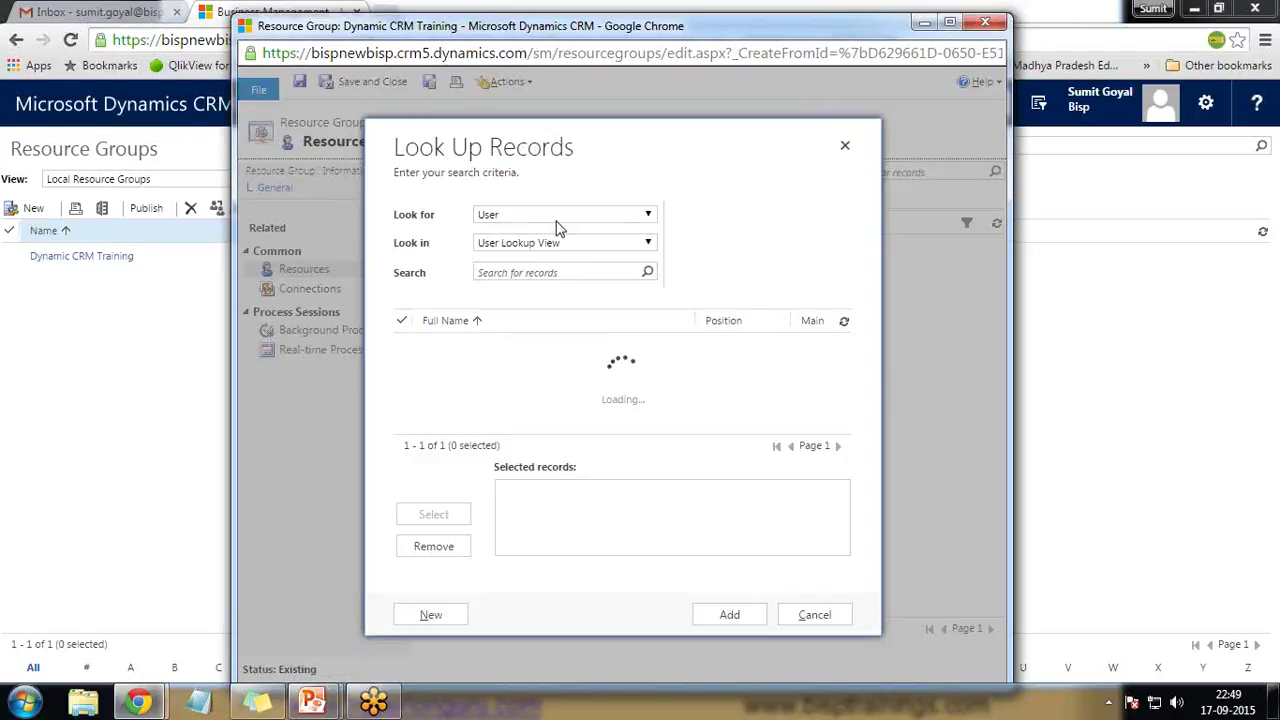
click(650, 216)
click(590, 218)
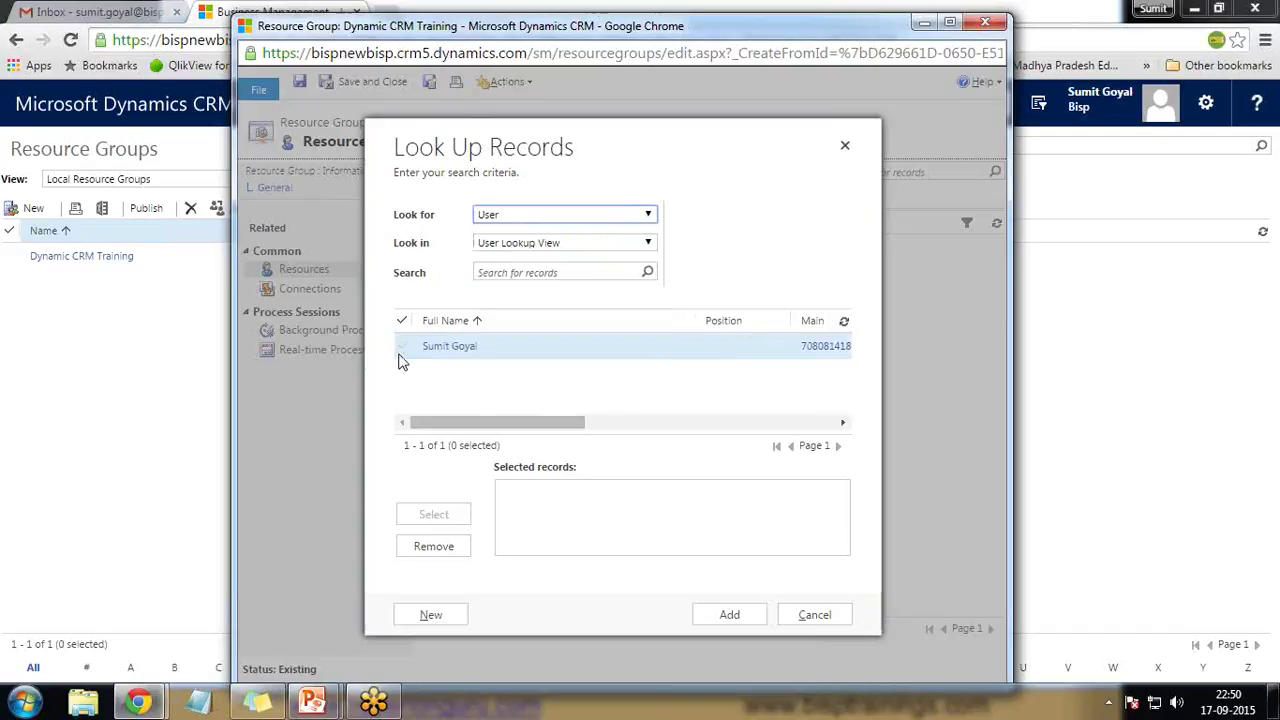
click(565, 216)
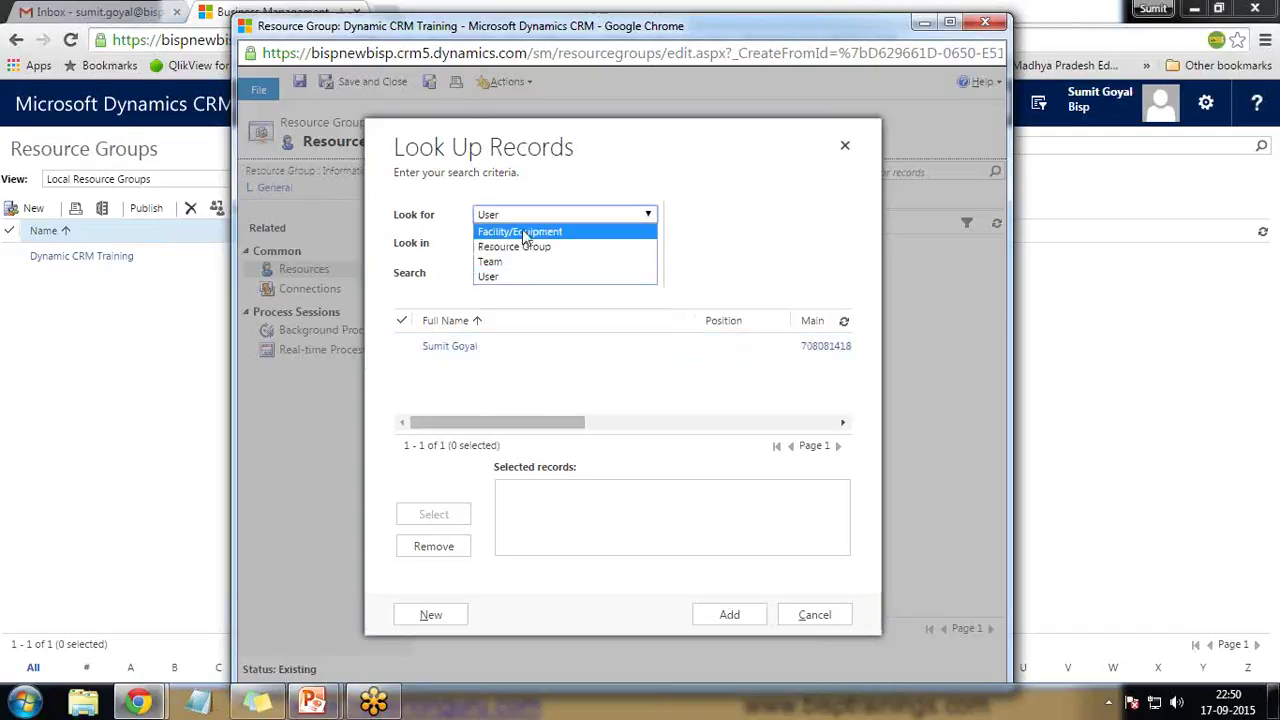
click(524, 232)
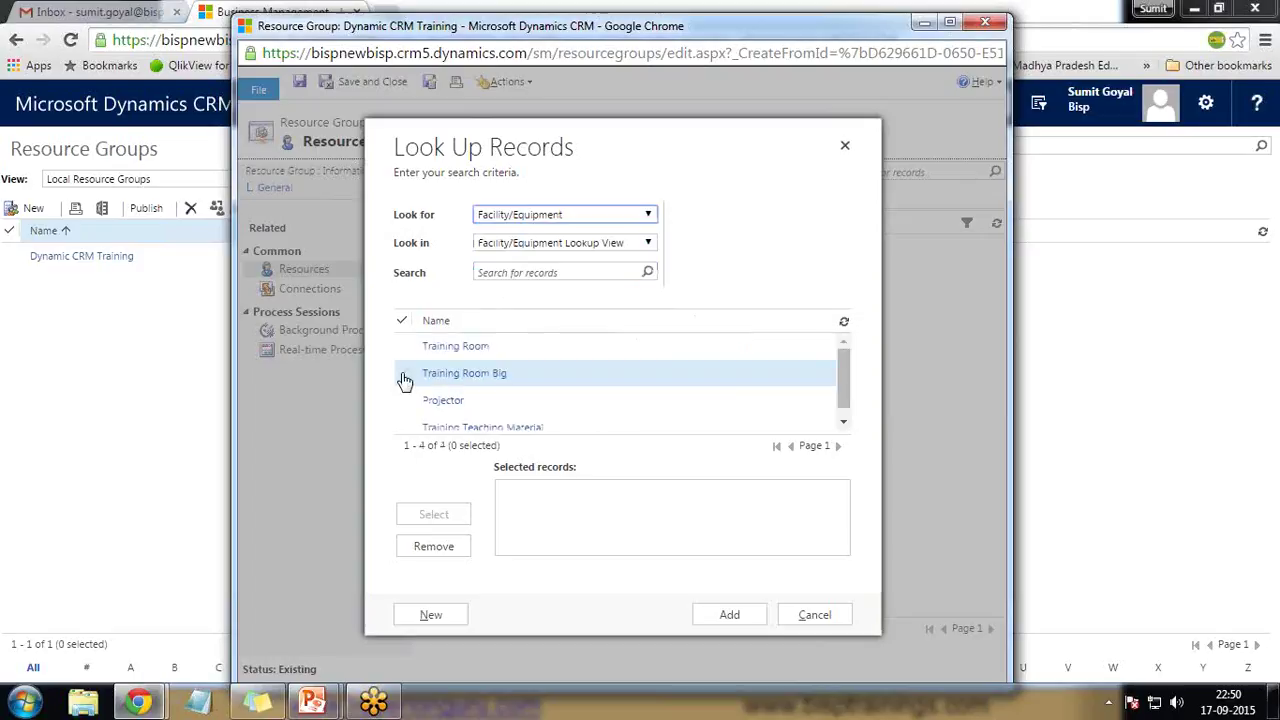
Add Training Room Big, Projector and Training Teaching Material to the group, then save and close.
click(404, 378)
click(403, 400)
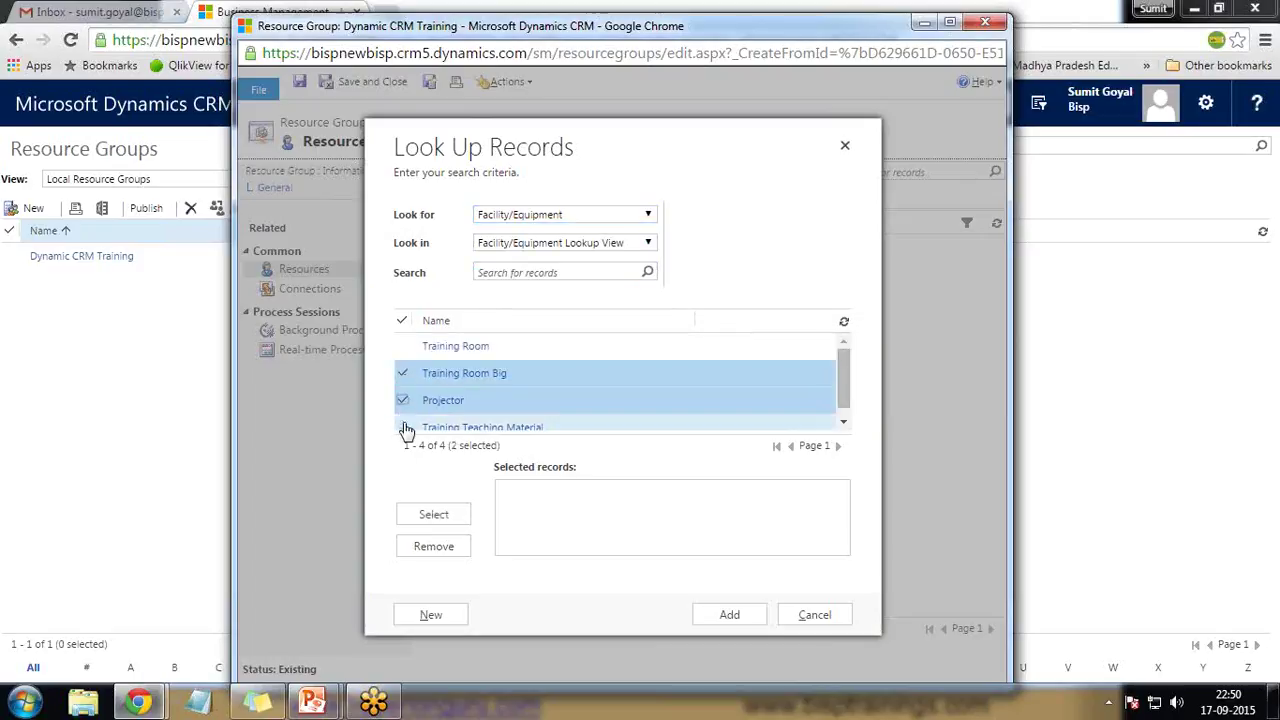
click(404, 426)
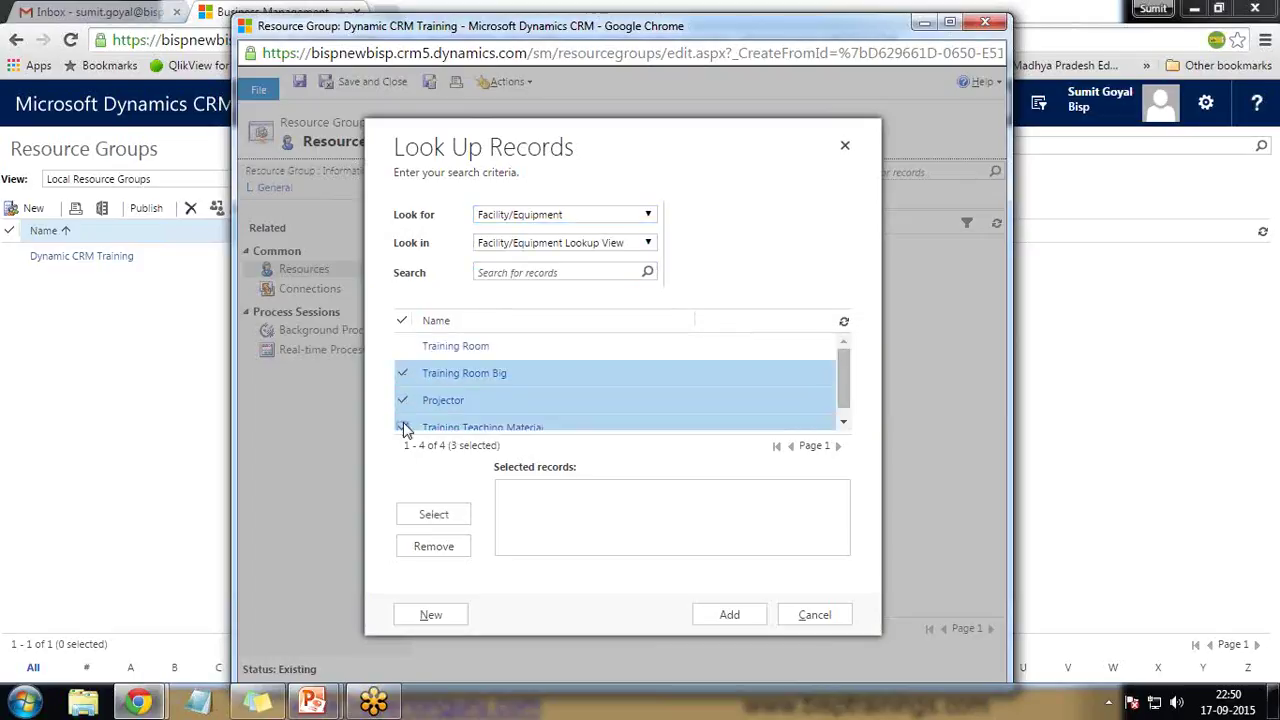
click(434, 516)
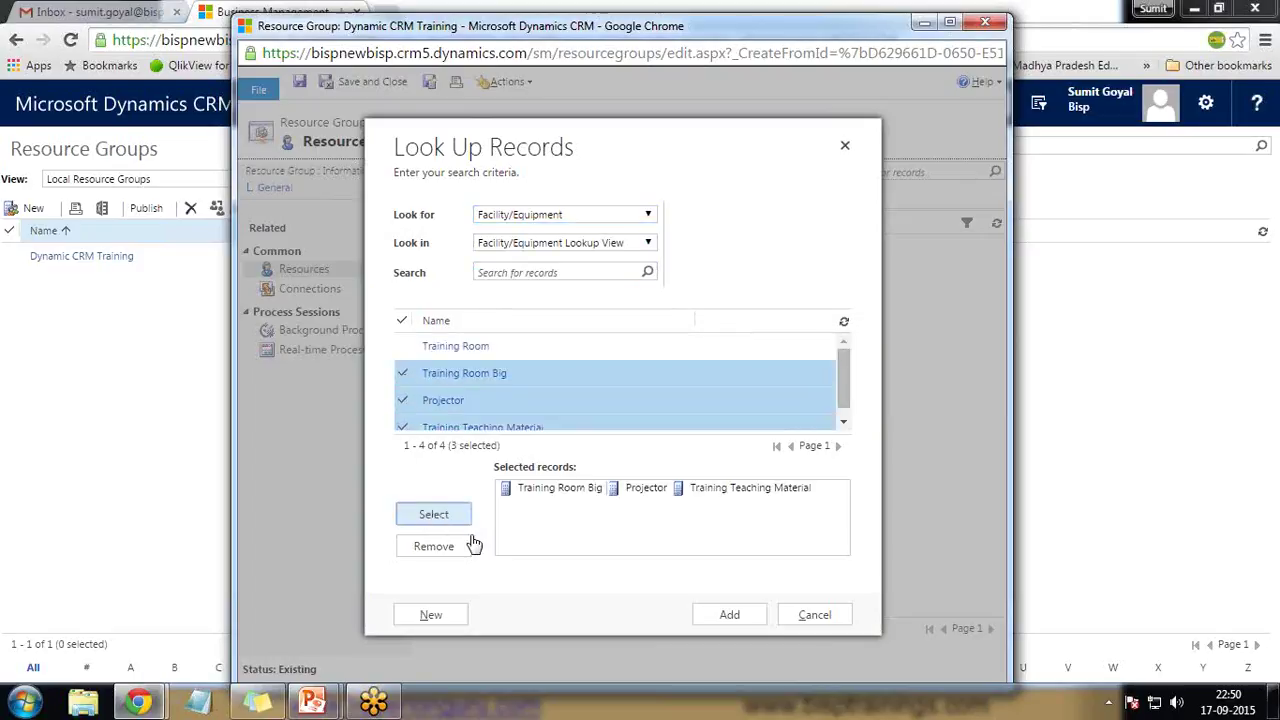
click(729, 615)
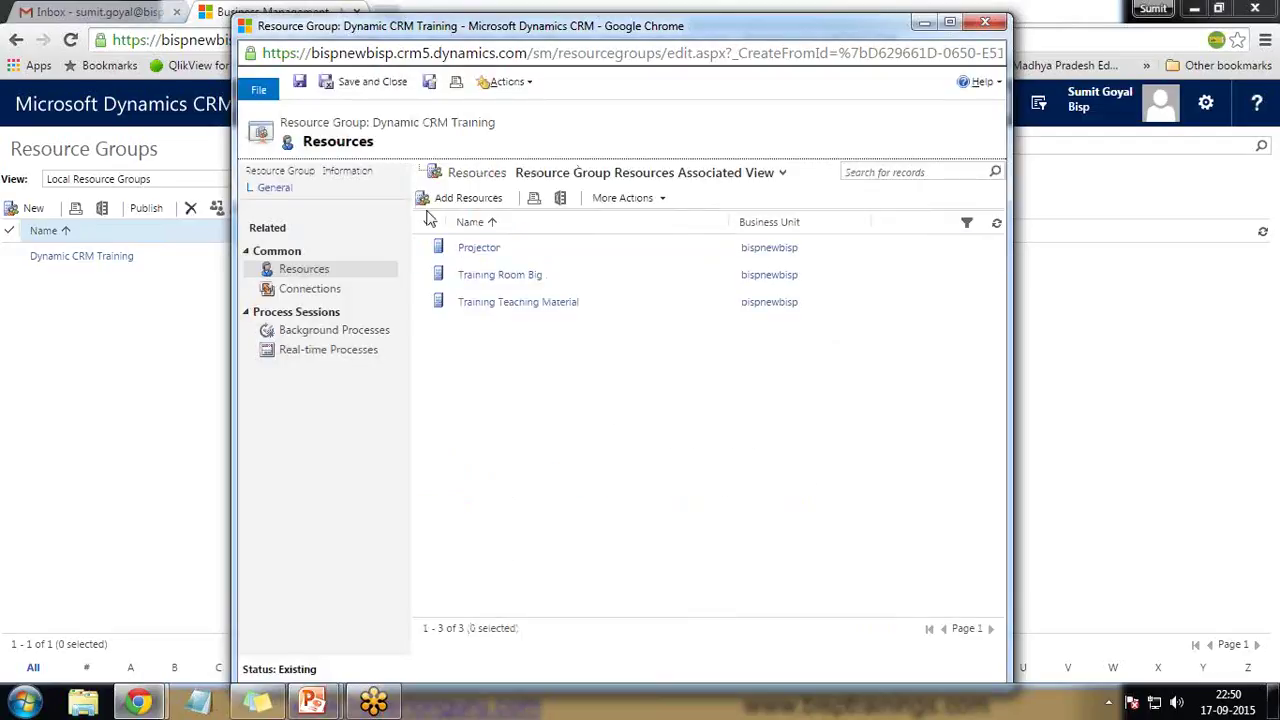
click(367, 84)
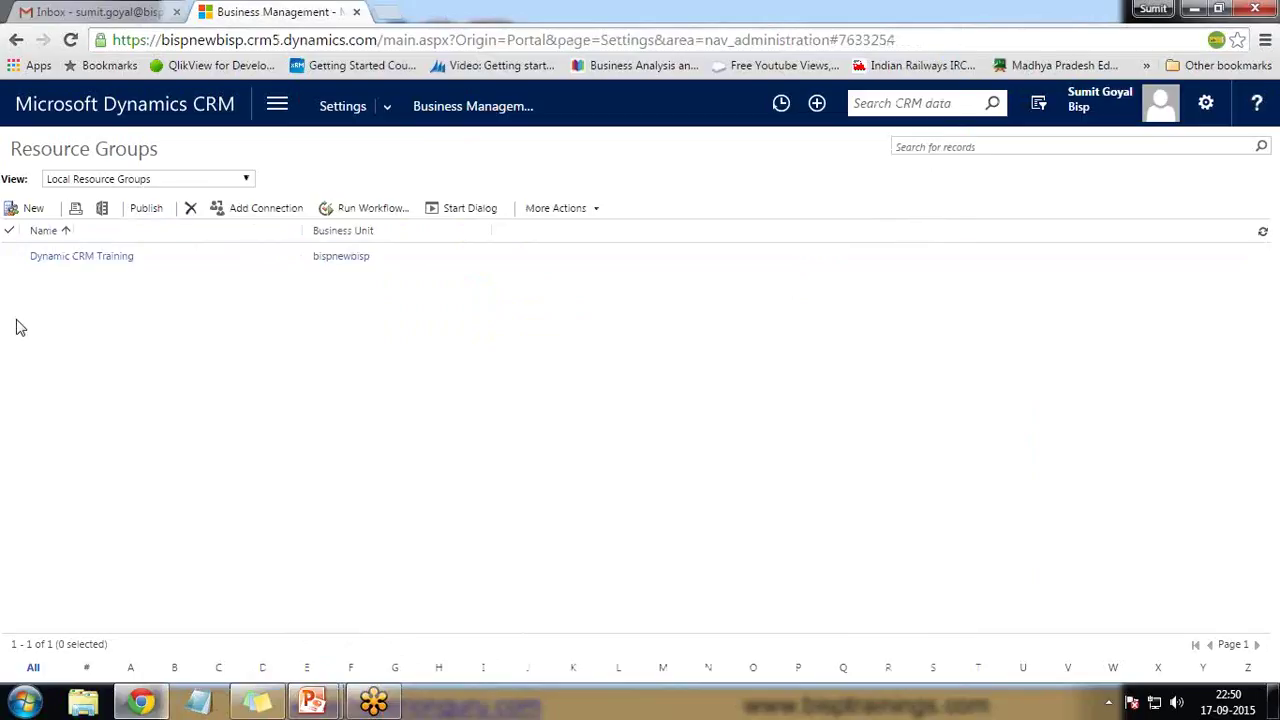
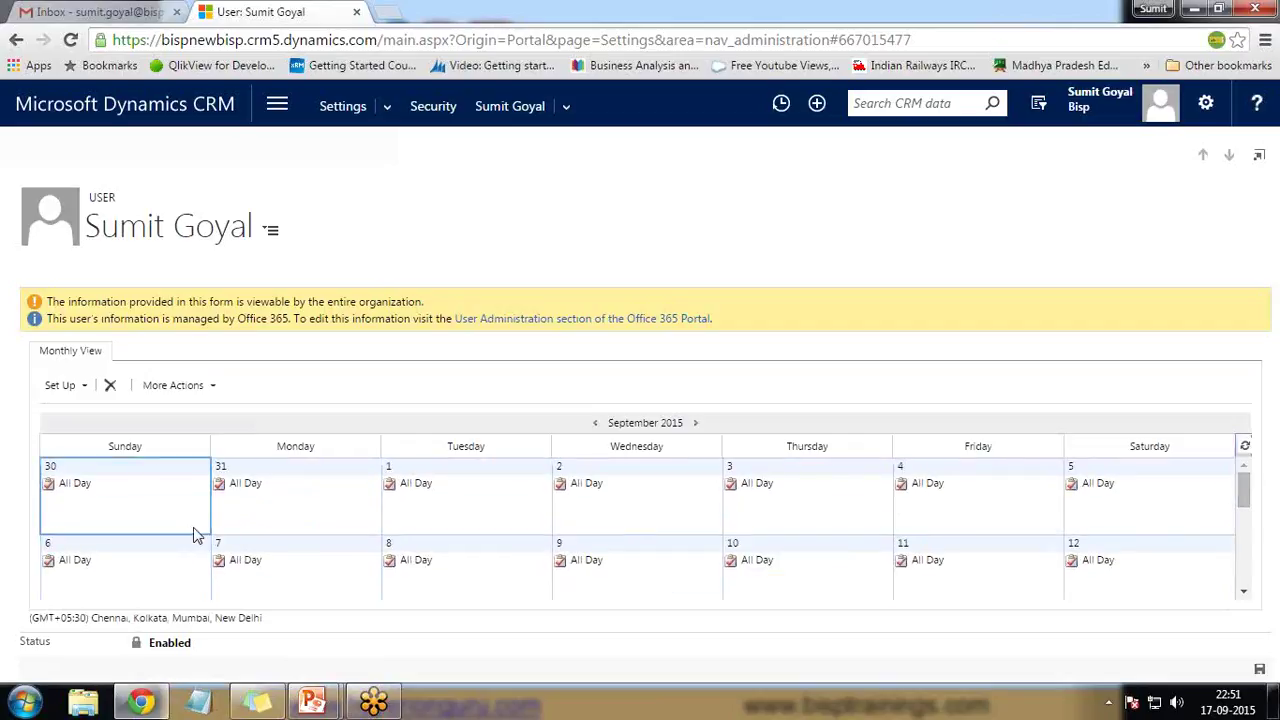
Create a new weekly schedule for the user via Set Up > New Weekly Schedule.
scroll(648, 528, down, 3)
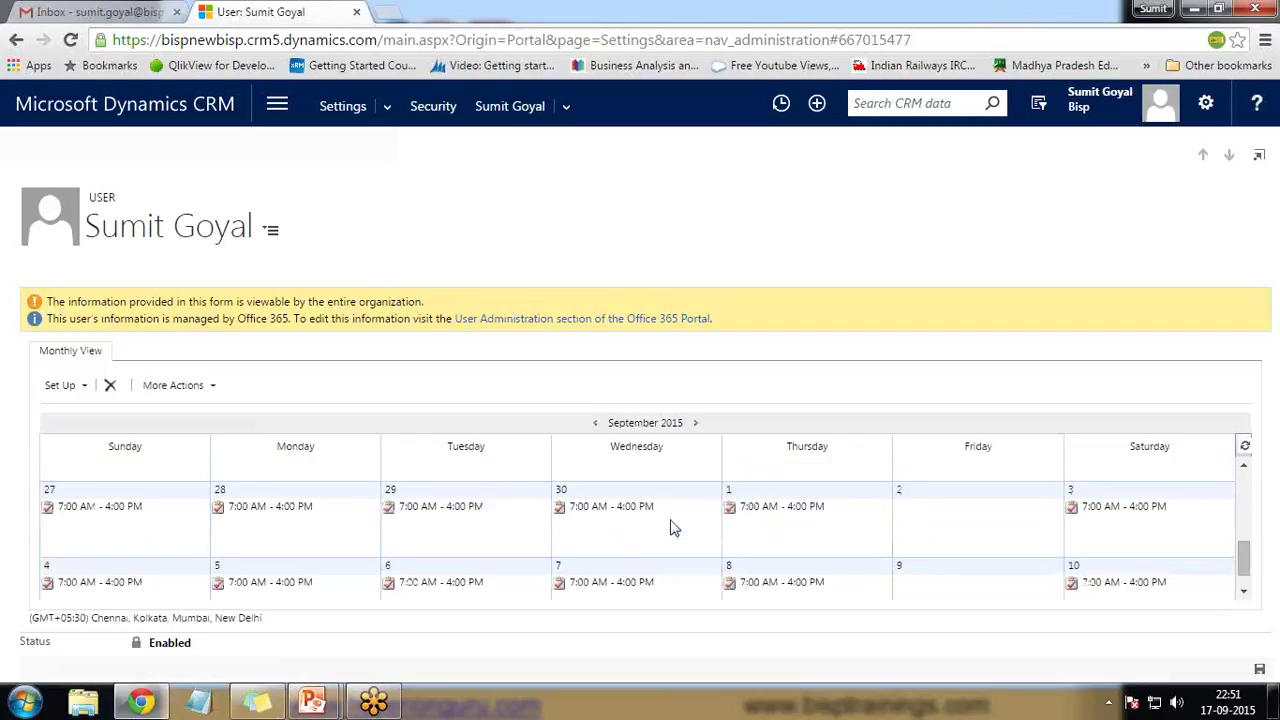
scroll(671, 523, up, 3)
click(82, 390)
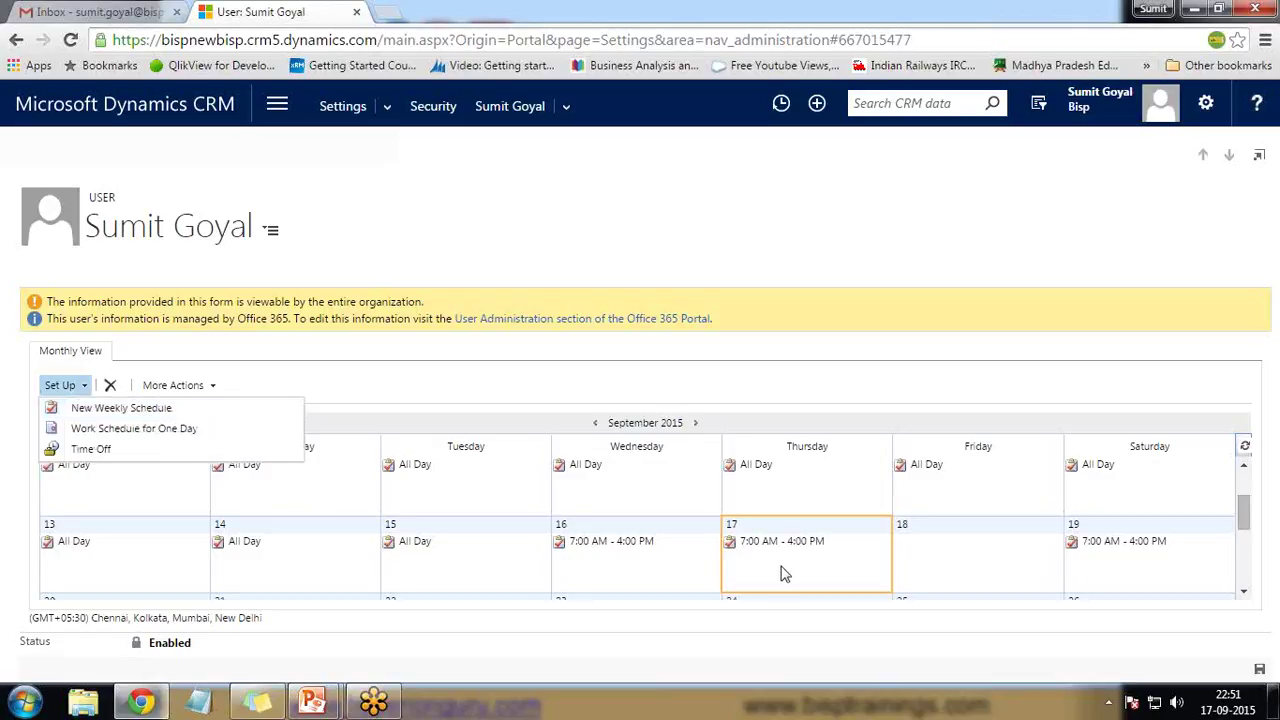
click(92, 408)
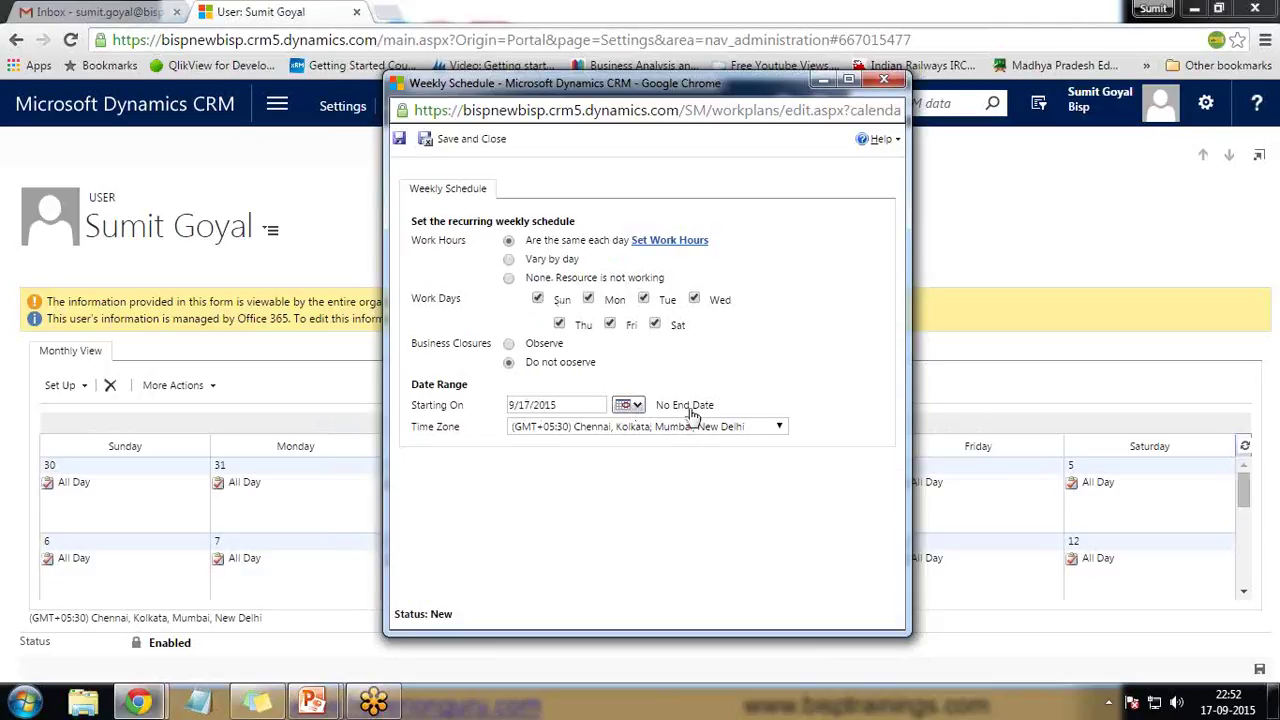
Set the user's daily hours to 7:30 AM–8:00 PM with a 1:45–2:15 PM break, and save.
click(650, 242)
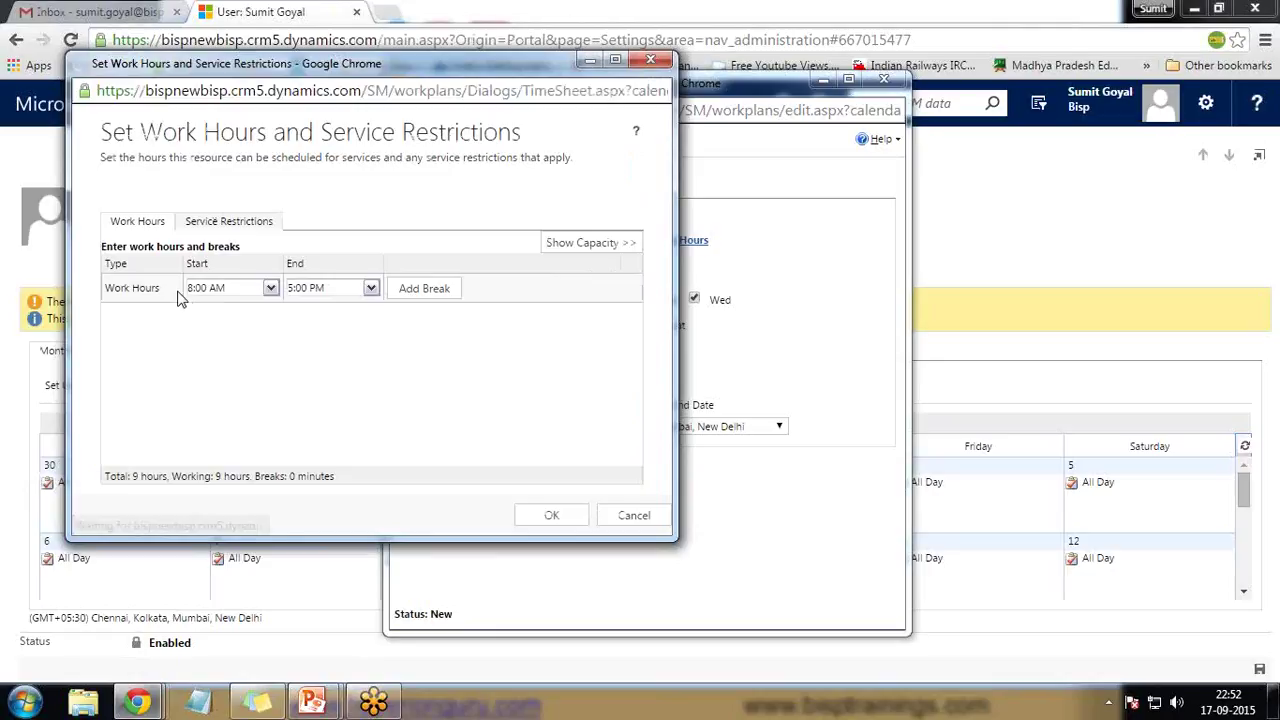
click(269, 290)
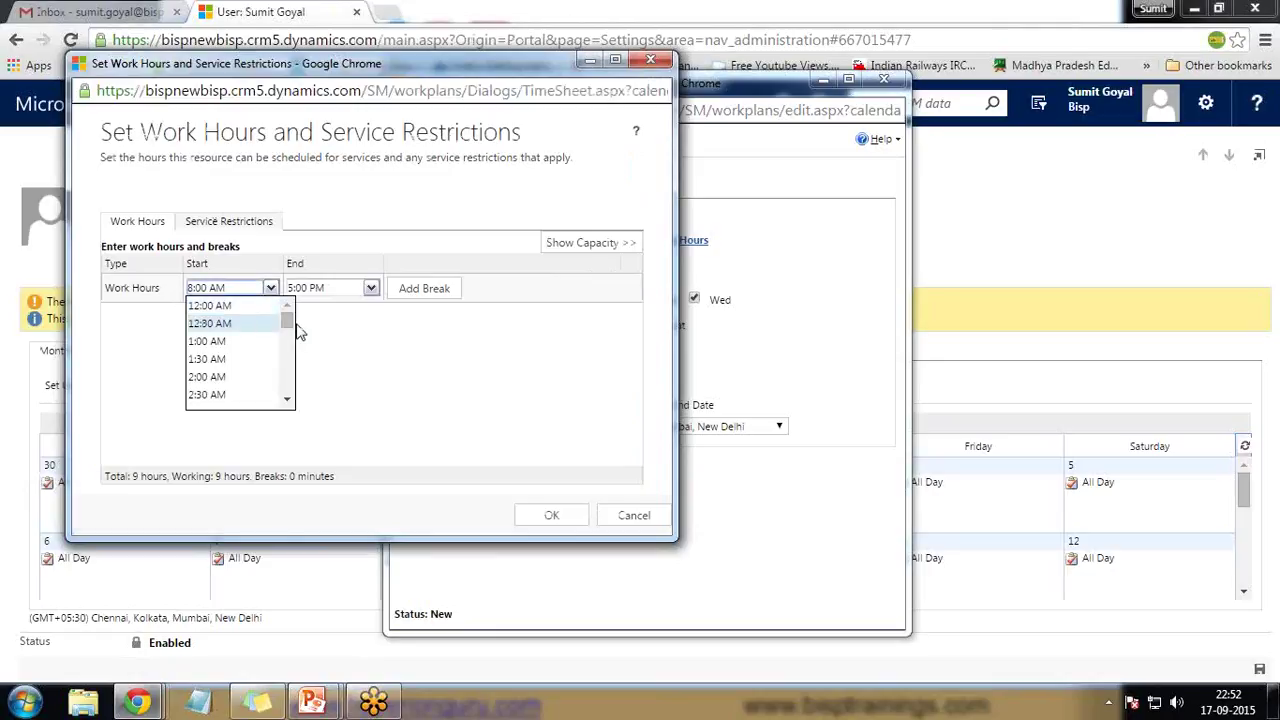
drag(291, 328, 288, 345)
click(225, 332)
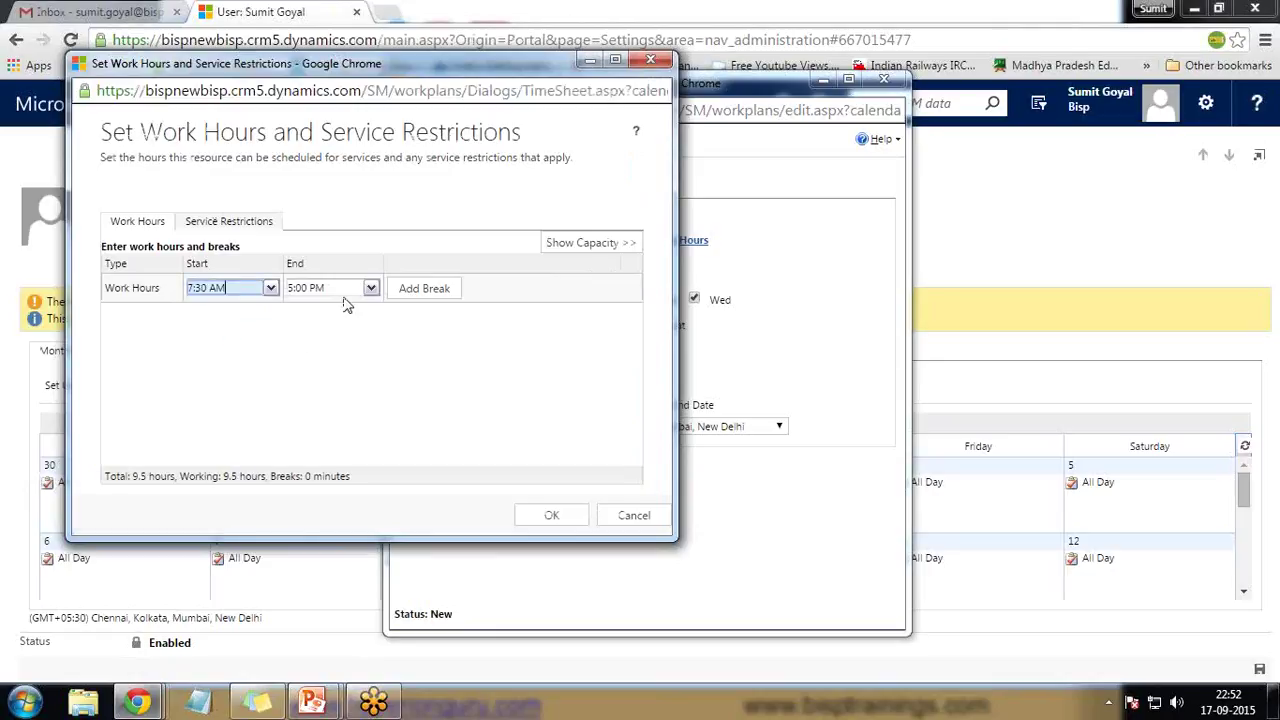
click(370, 288)
drag(386, 318, 379, 379)
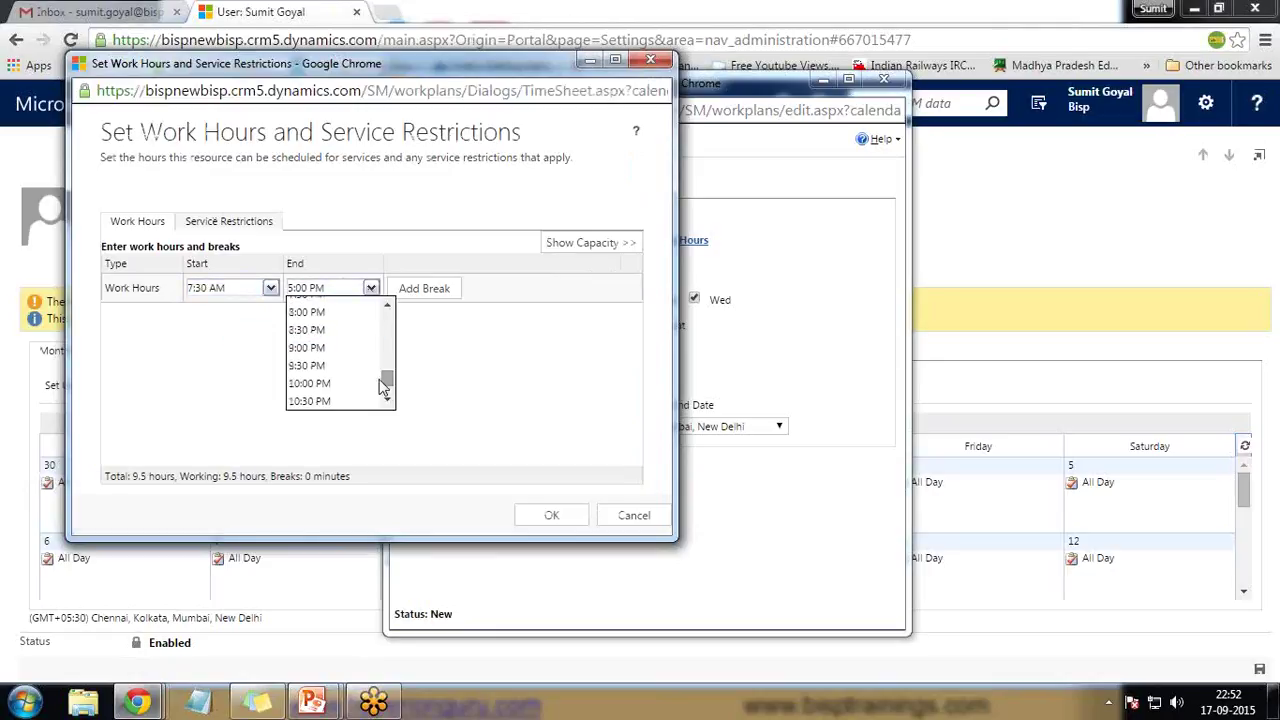
click(316, 313)
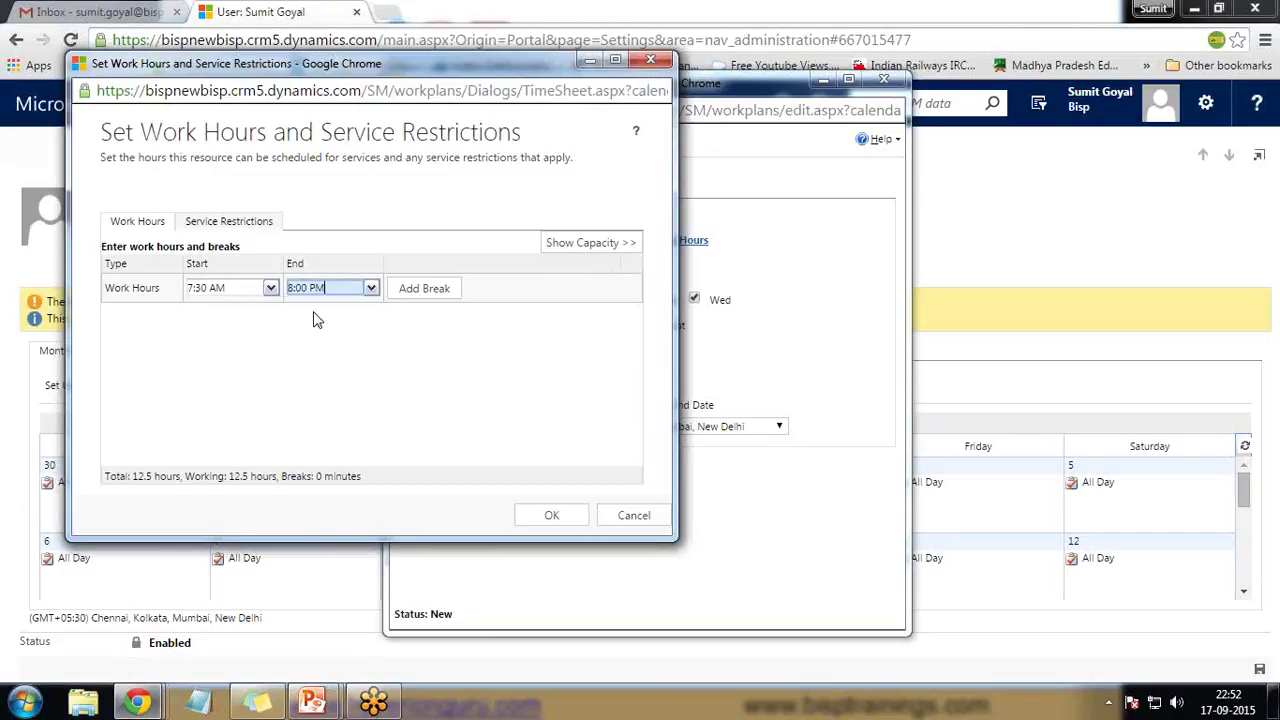
click(420, 290)
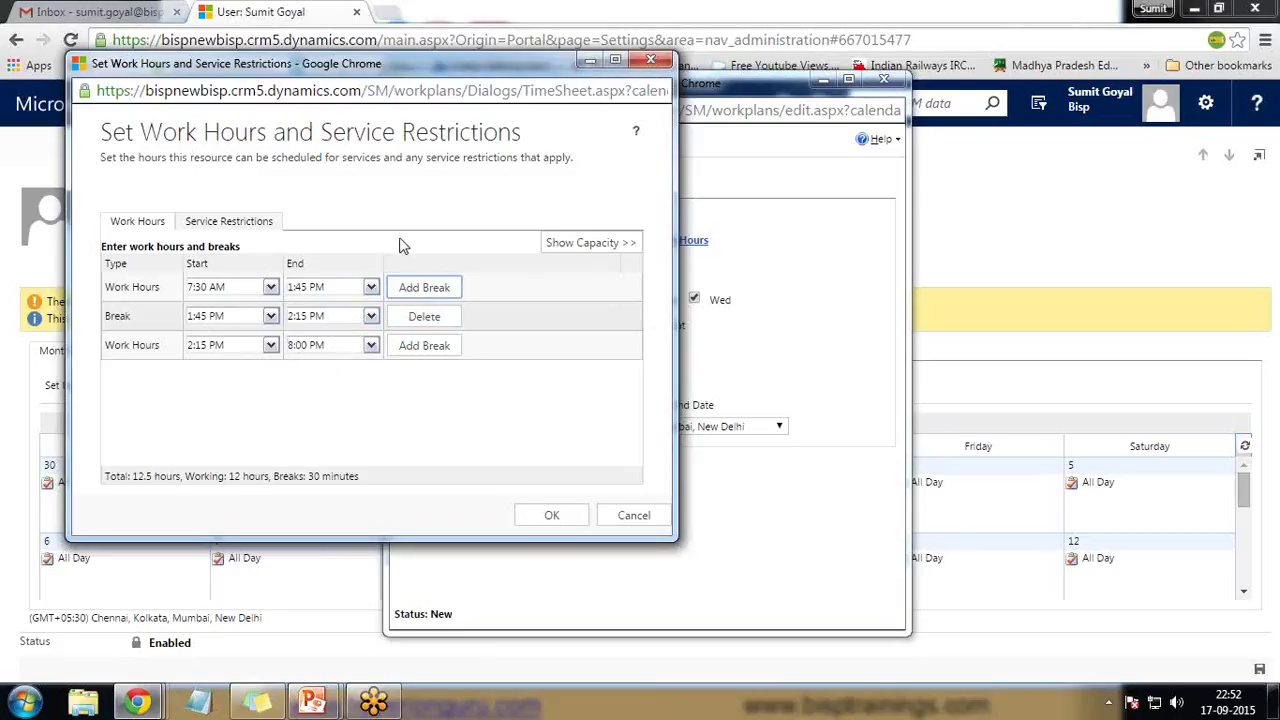
click(556, 516)
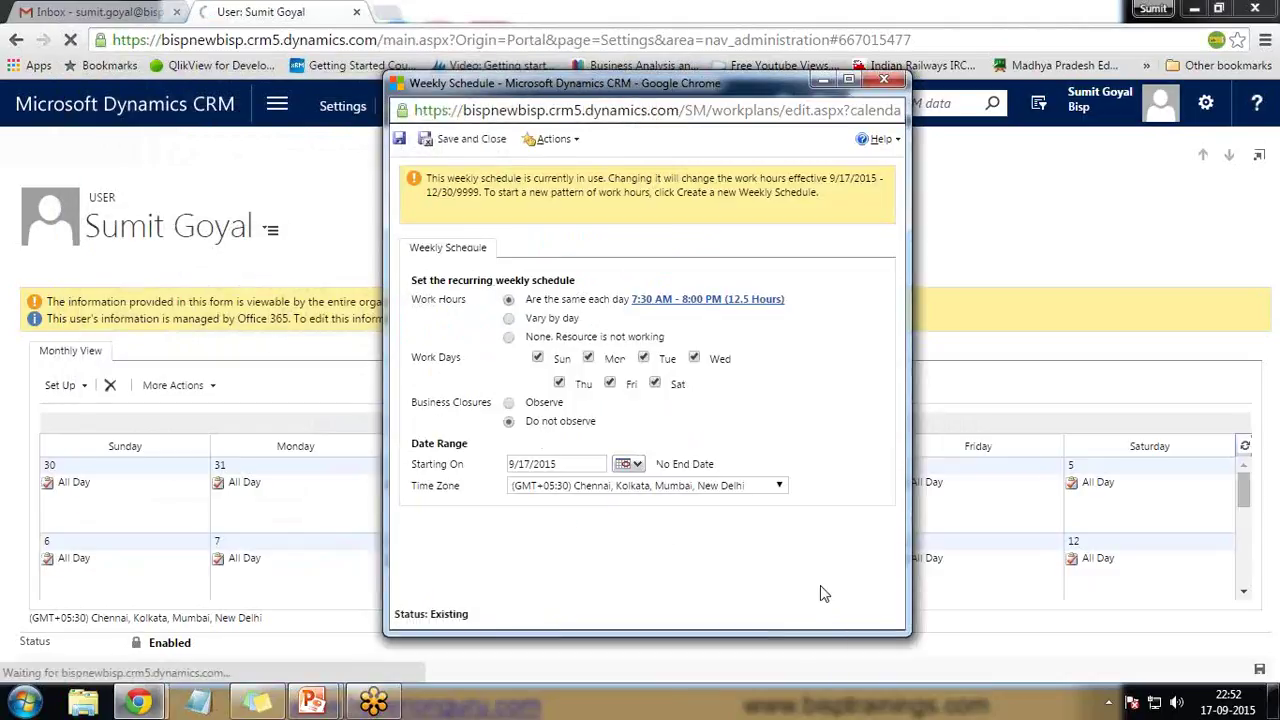
click(448, 142)
Bring the PowerPoint slide show forward from the taskbar.
scroll(451, 468, down, 1)
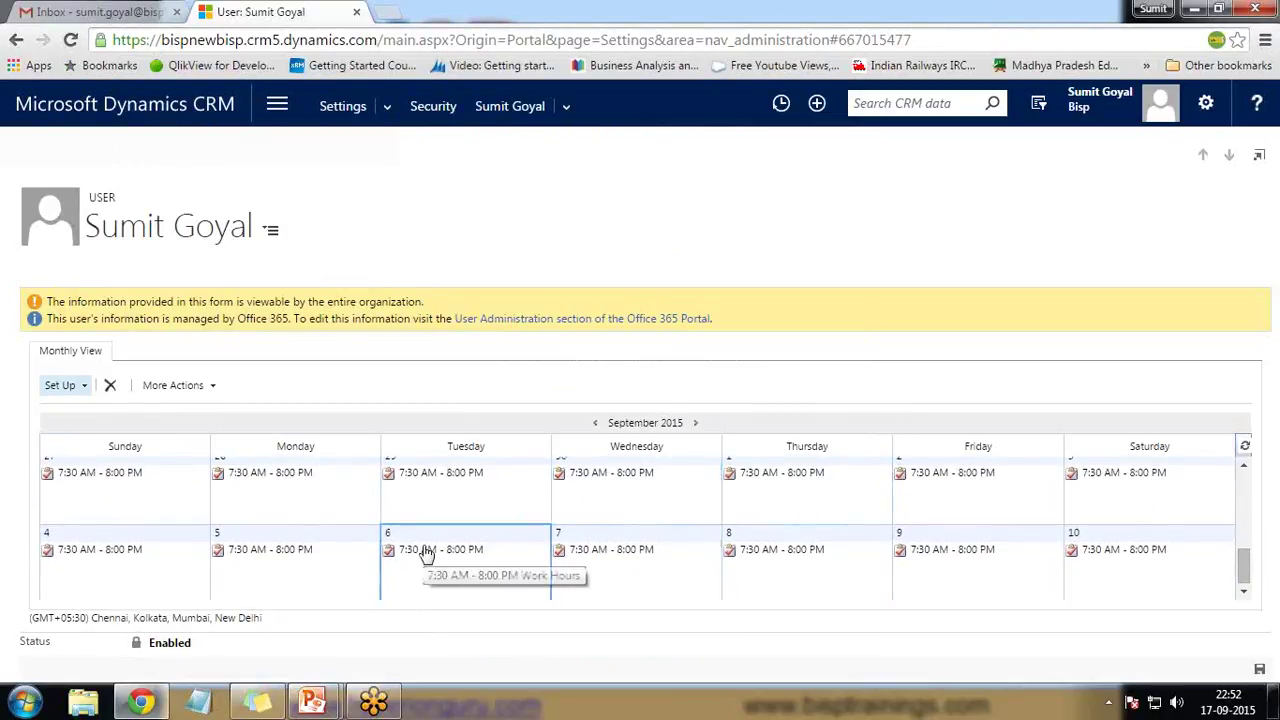
mouse_move(312, 702)
click(417, 597)
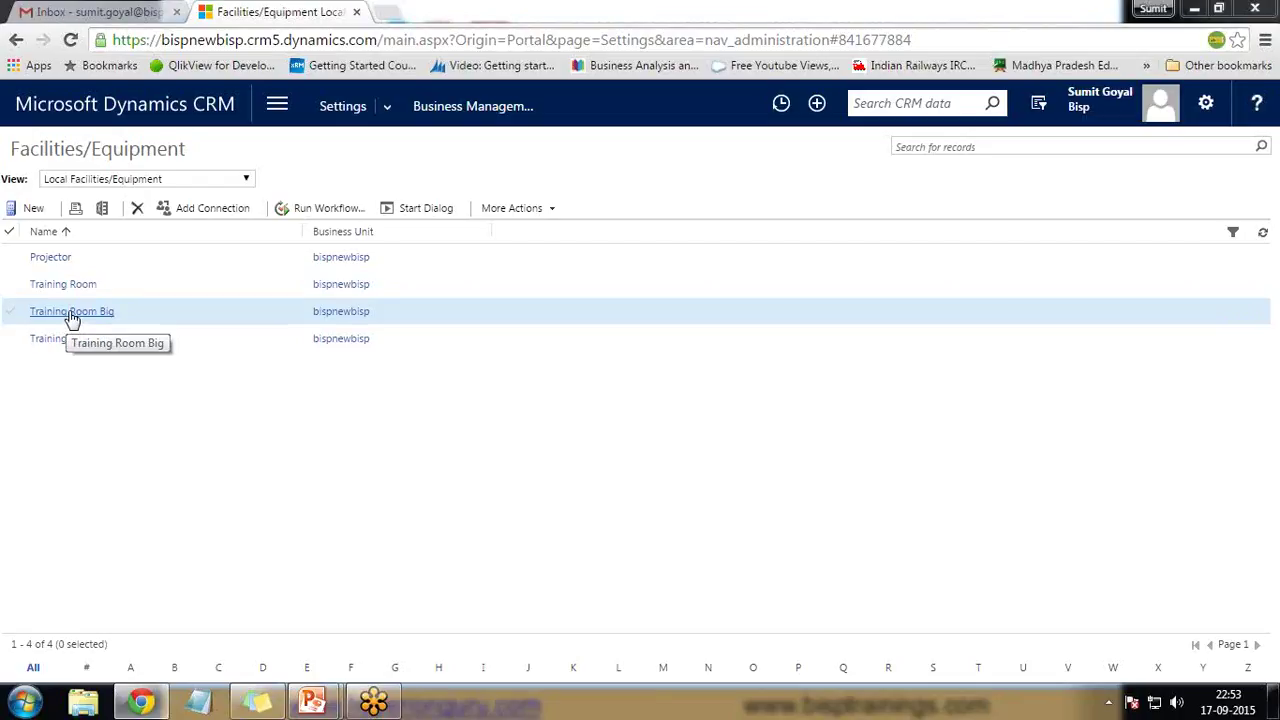
Open Training Room Big's work-hours calendar and start a new weekly schedule for it.
drag(123, 317, 35, 325)
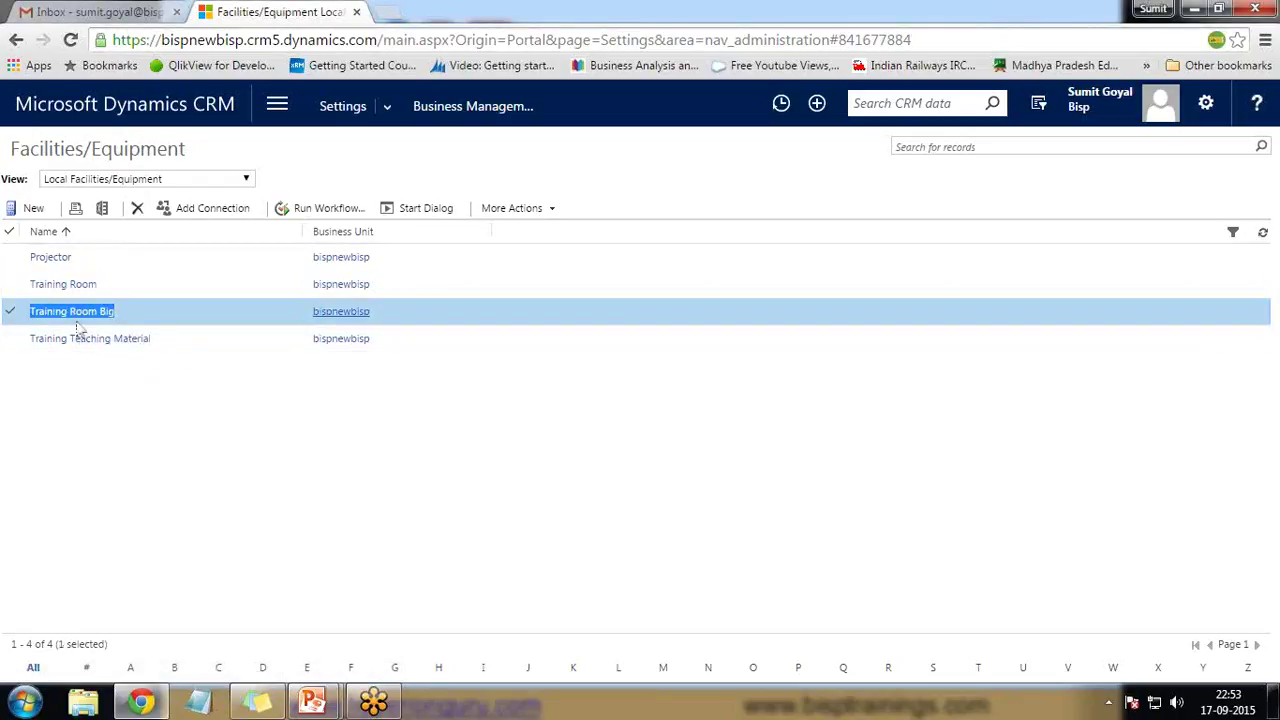
click(71, 313)
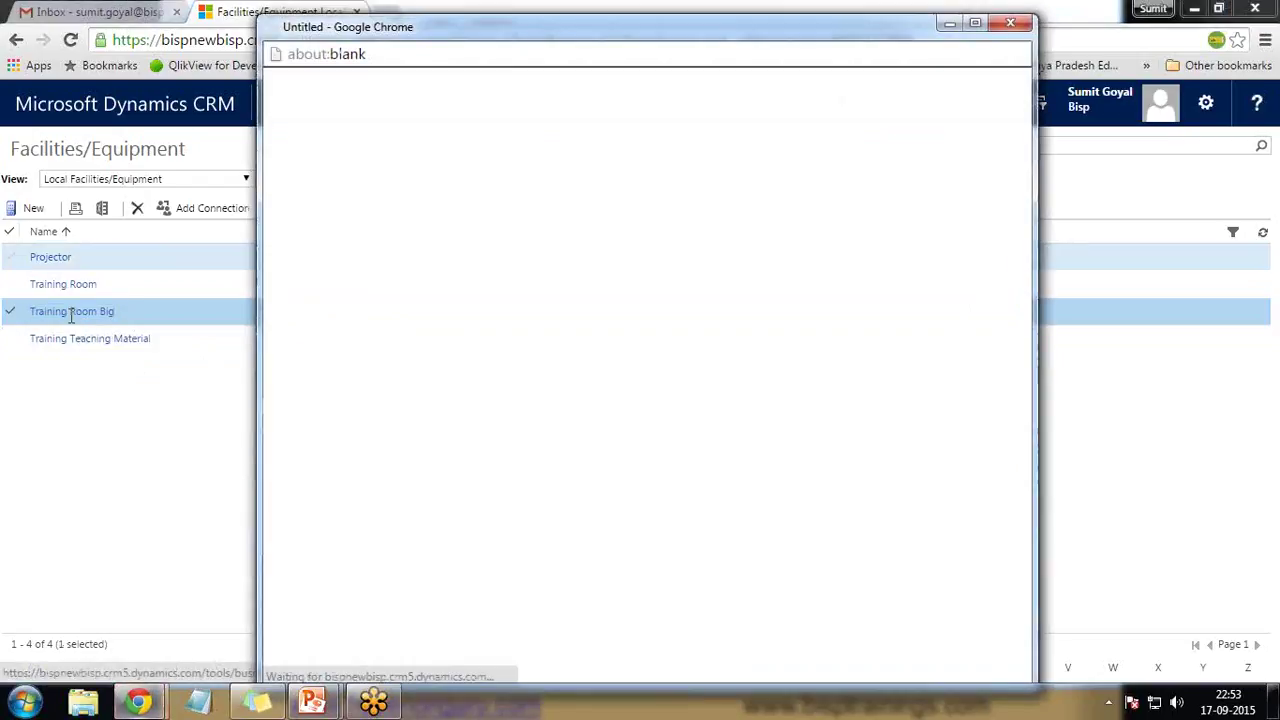
drag(574, 34, 428, 27)
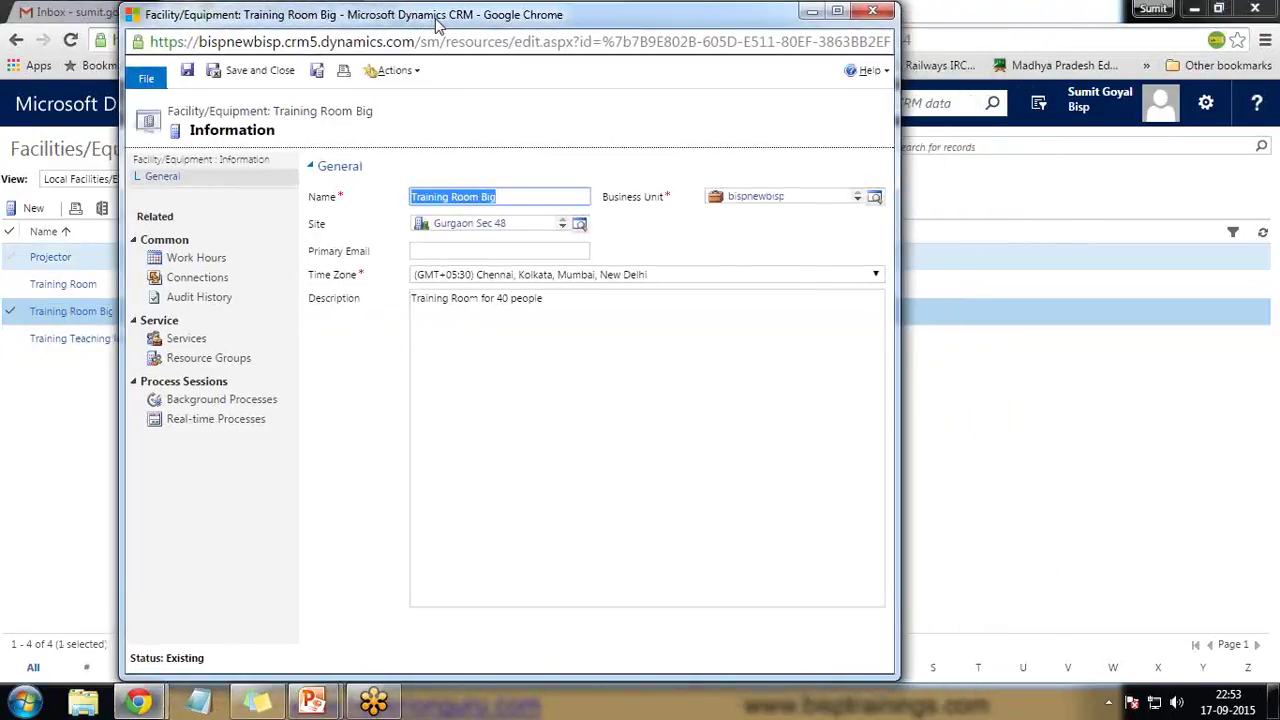
click(186, 263)
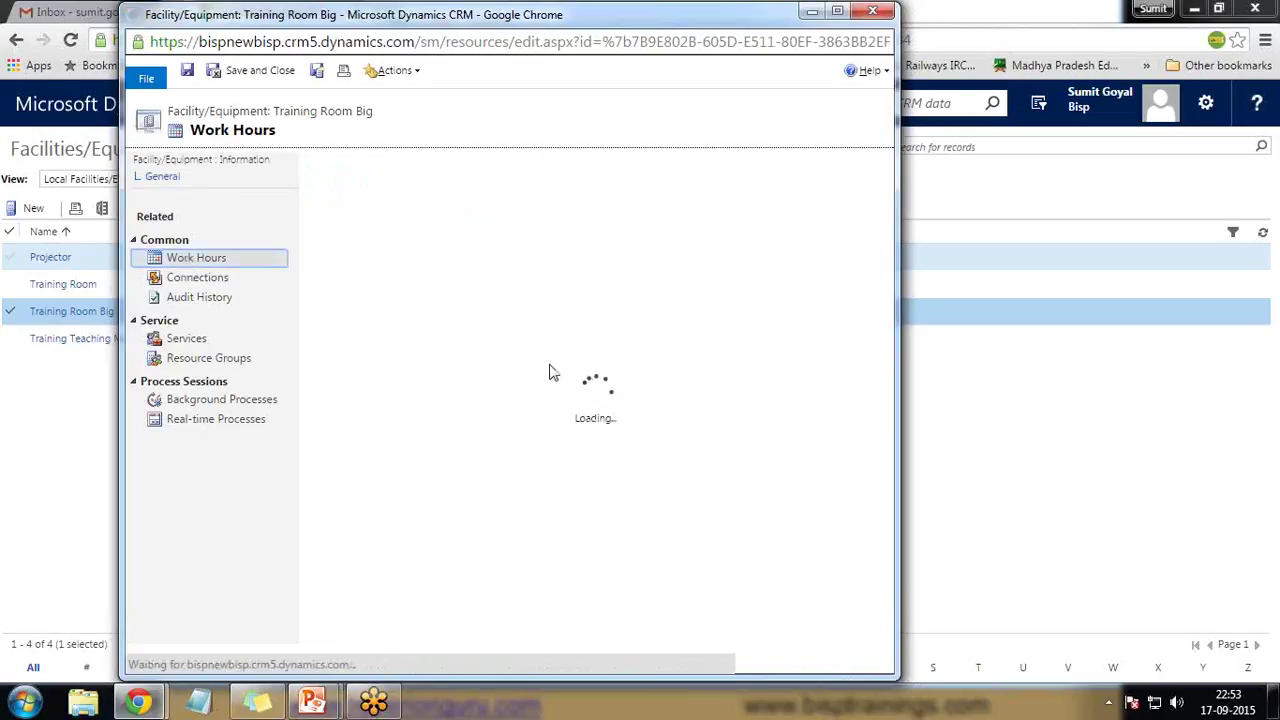
scroll(572, 476, down, 2)
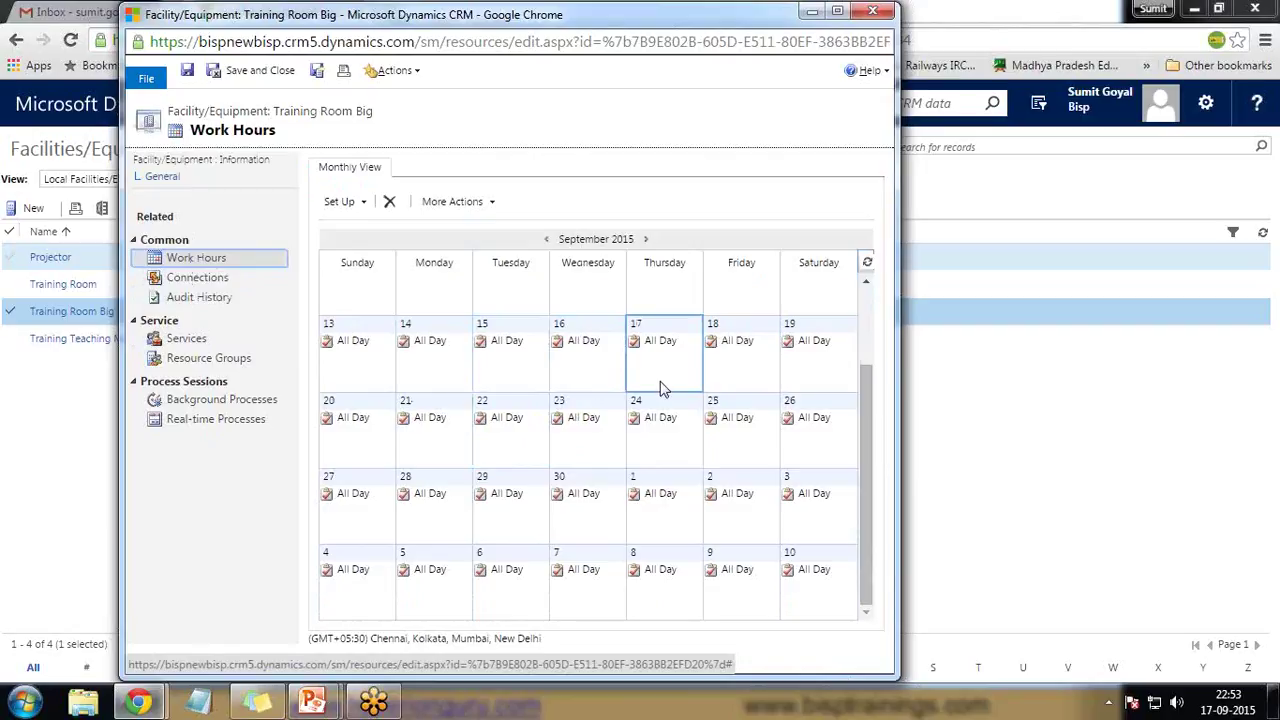
click(340, 201)
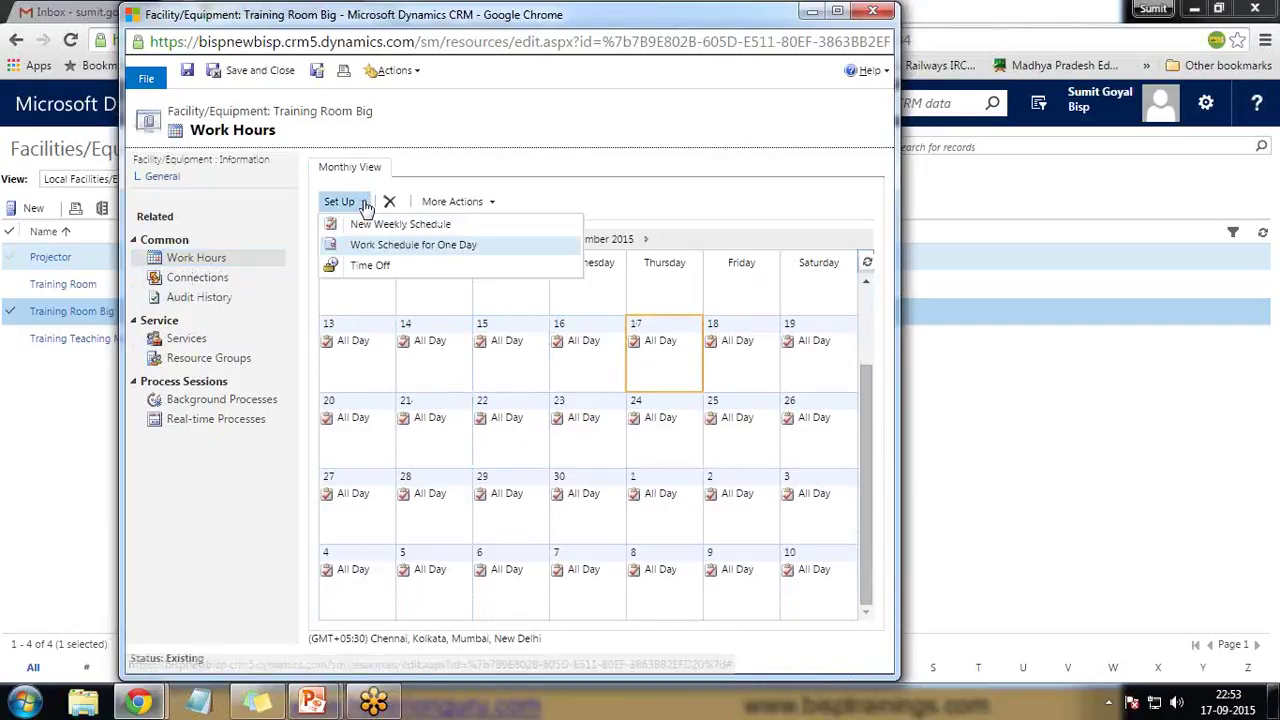
click(384, 228)
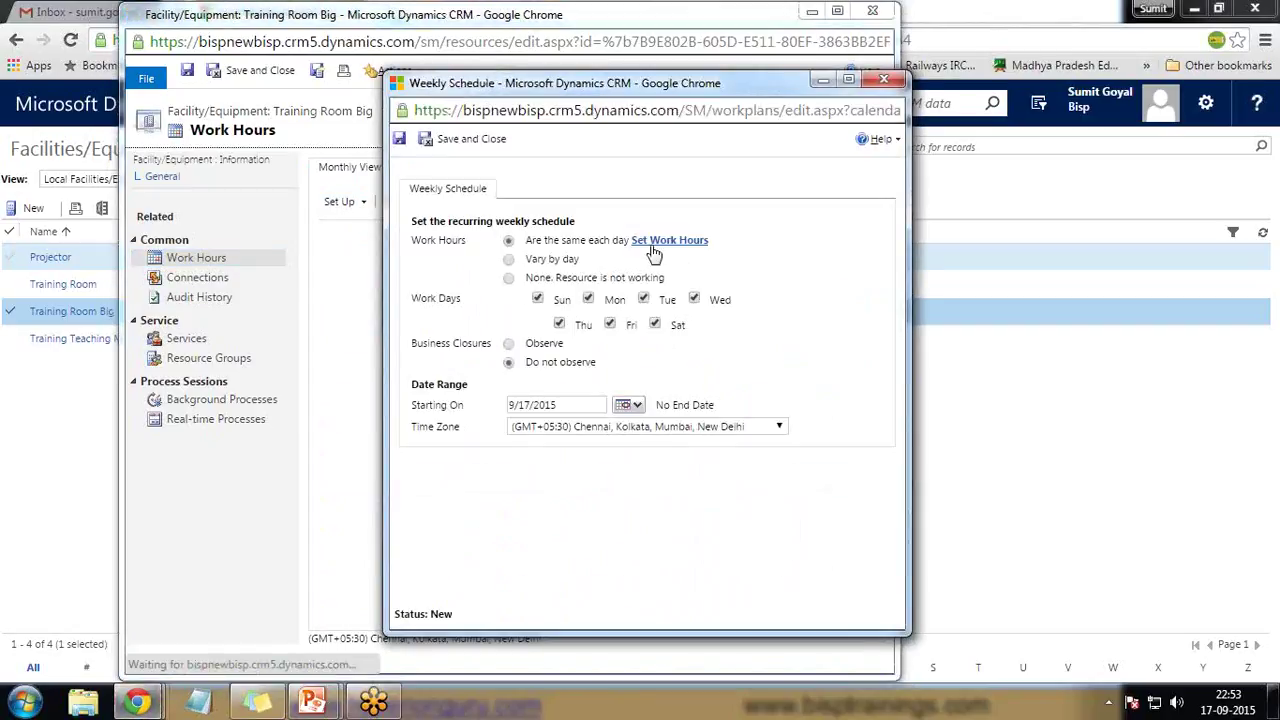
Give Training Room Big 8:00 AM–4:00 PM daily hours and save its weekly schedule.
click(670, 241)
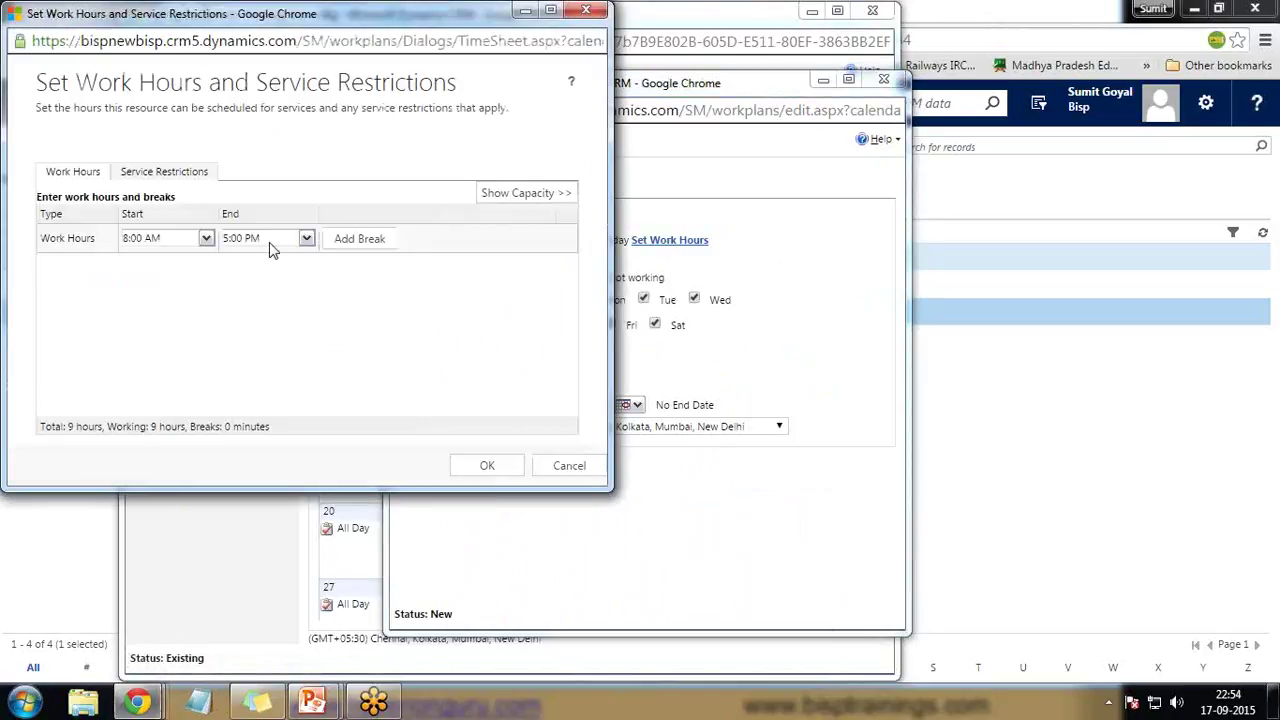
click(272, 242)
click(307, 238)
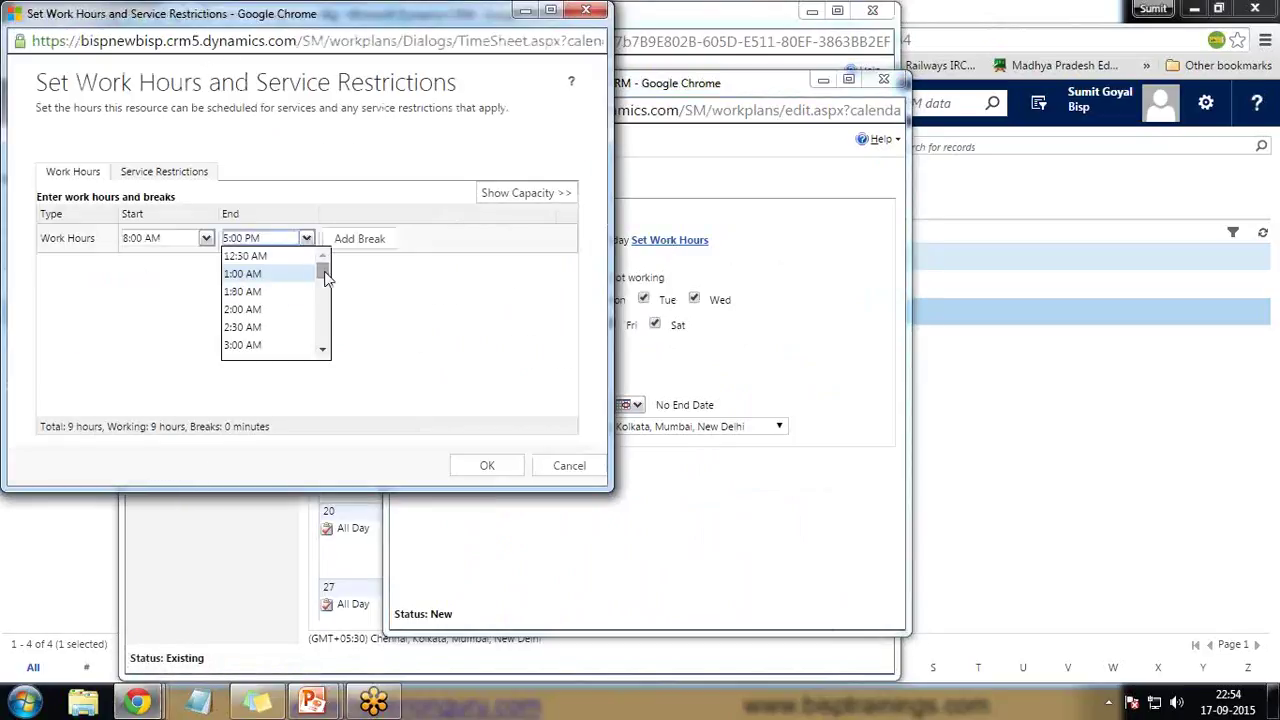
drag(322, 266, 325, 290)
click(256, 262)
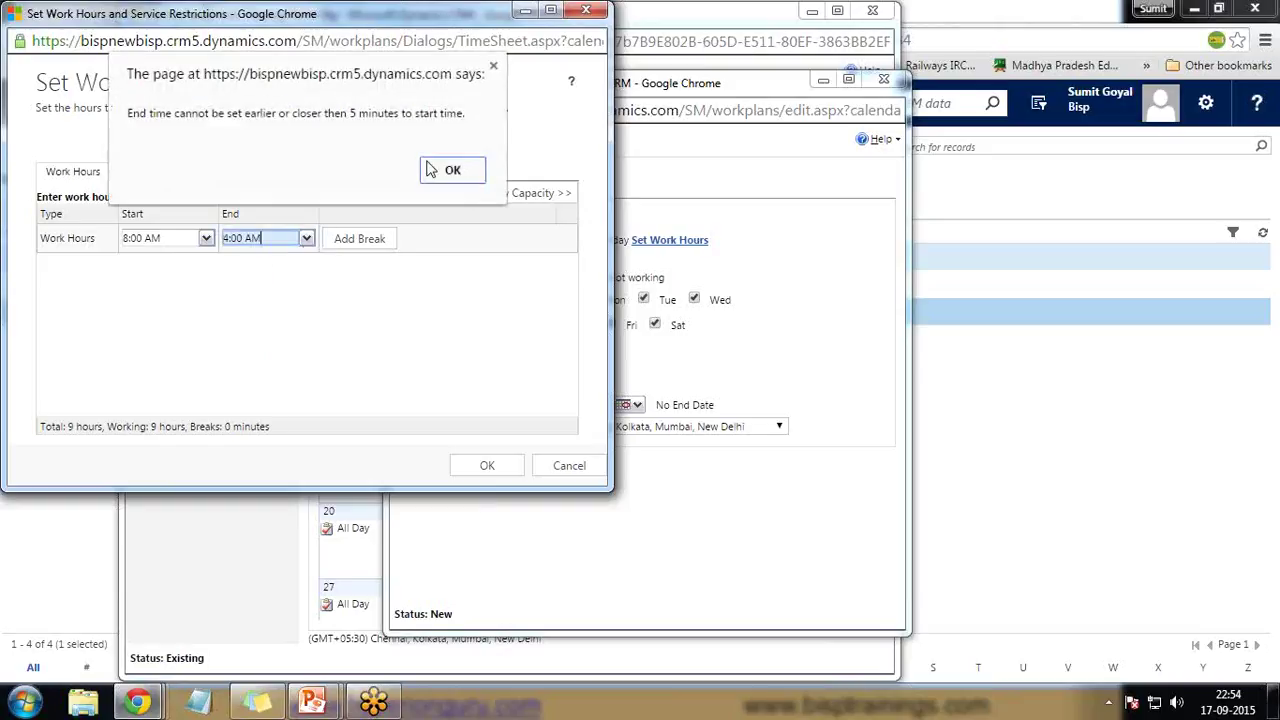
click(445, 170)
click(307, 238)
drag(323, 263, 322, 320)
click(260, 292)
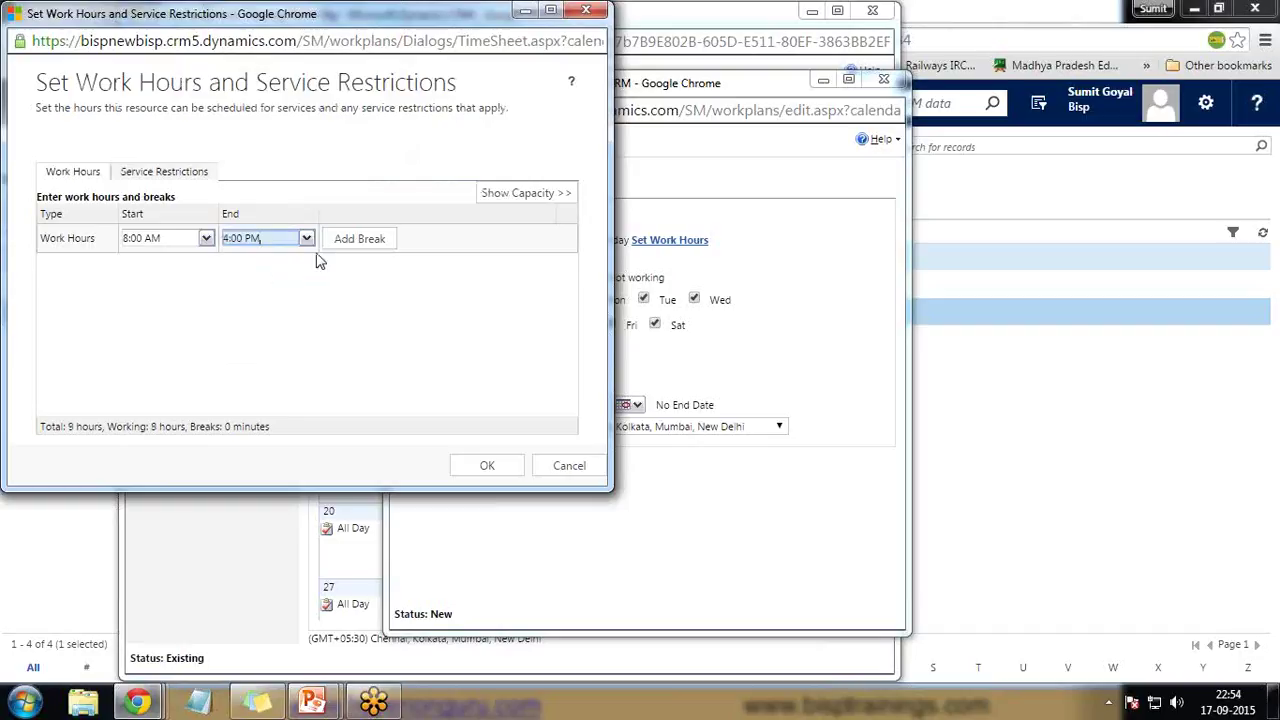
click(466, 463)
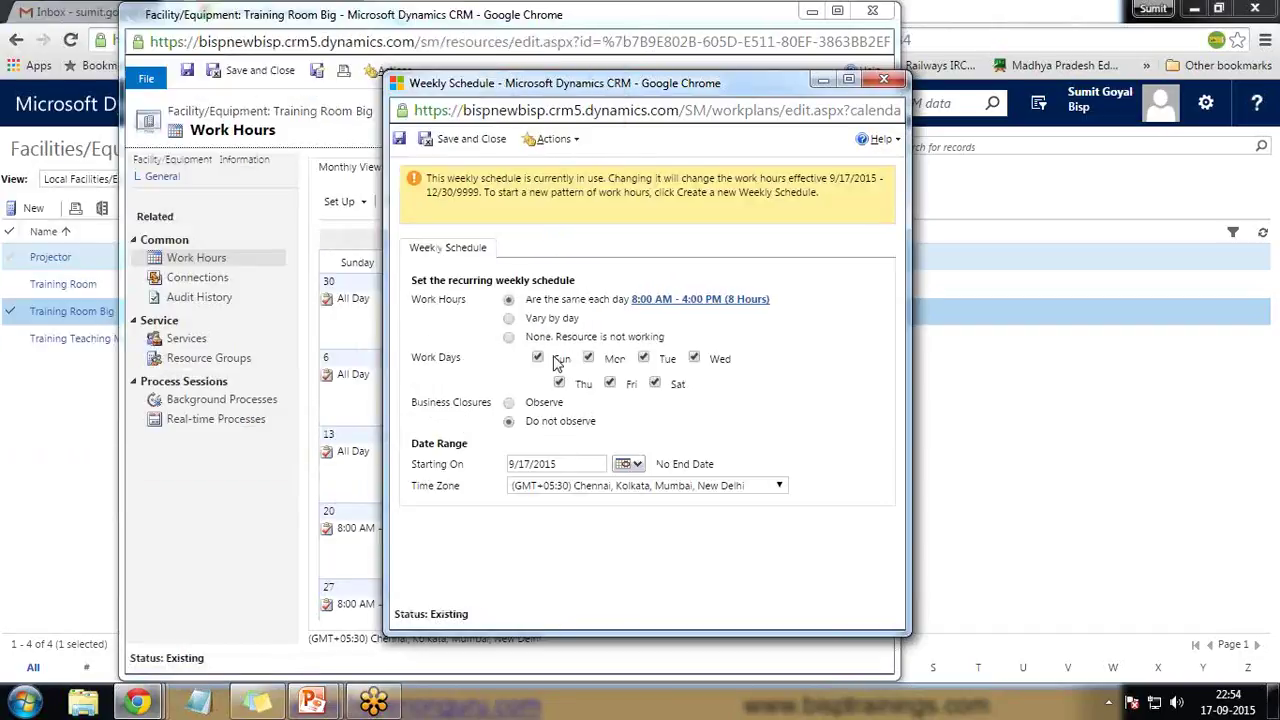
click(466, 139)
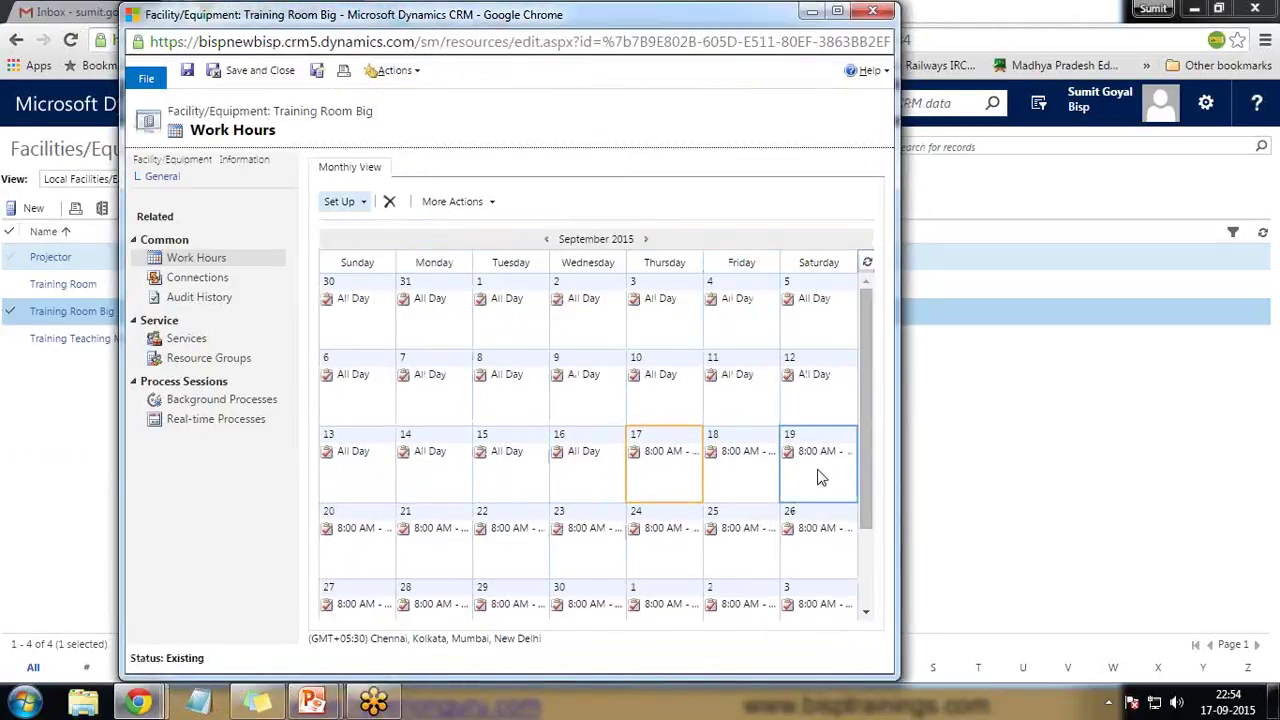
Add all-day Gandhi Jayanti time off on 2 October 2015 for Training Room Big and save.
drag(866, 420, 862, 494)
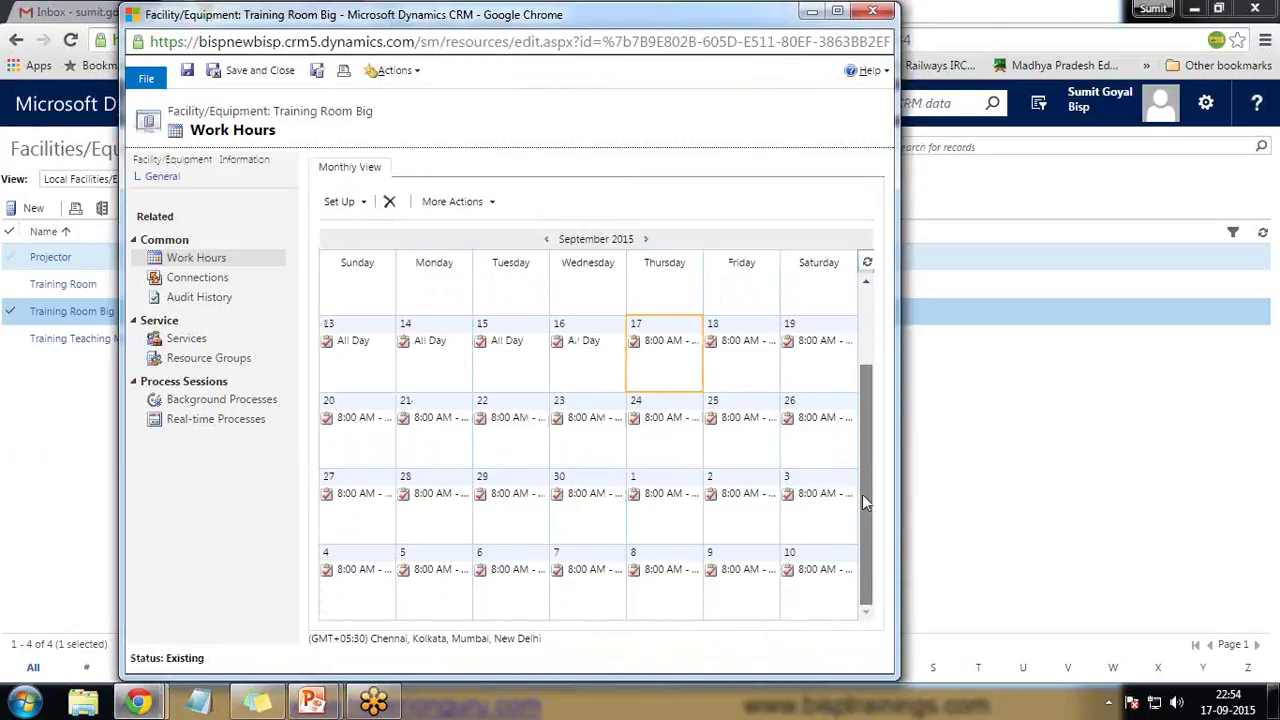
click(643, 239)
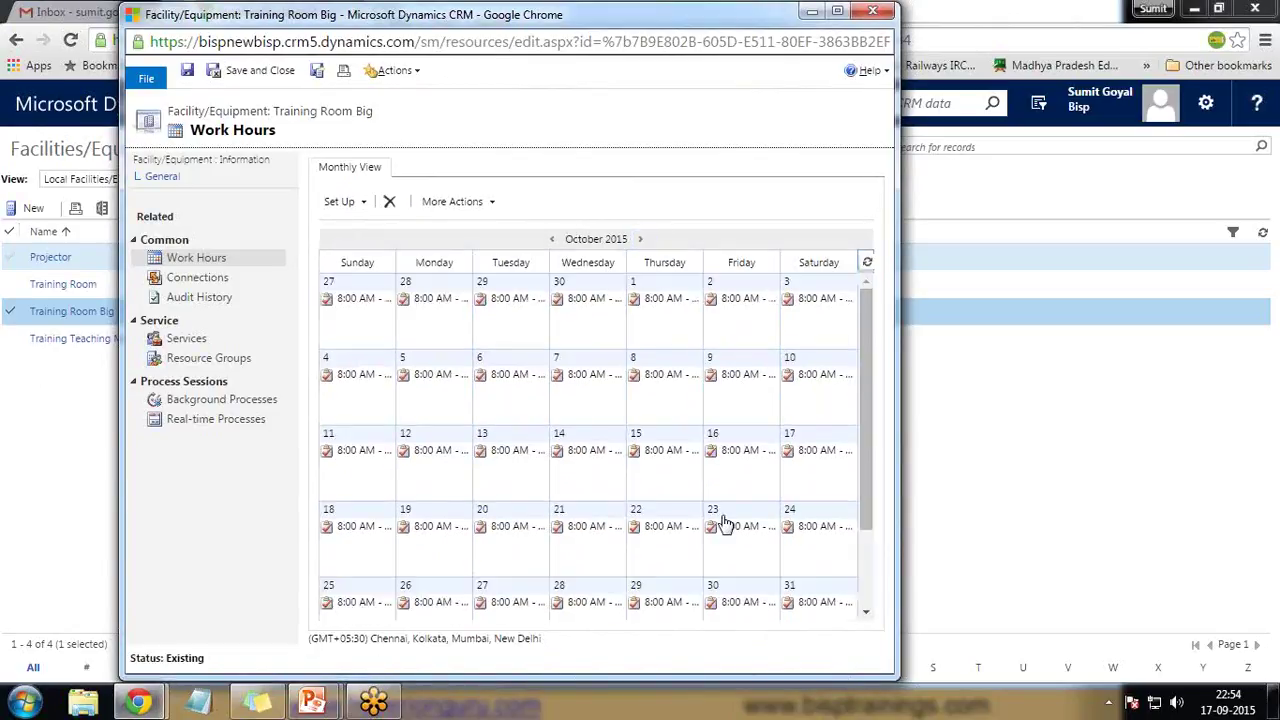
click(745, 332)
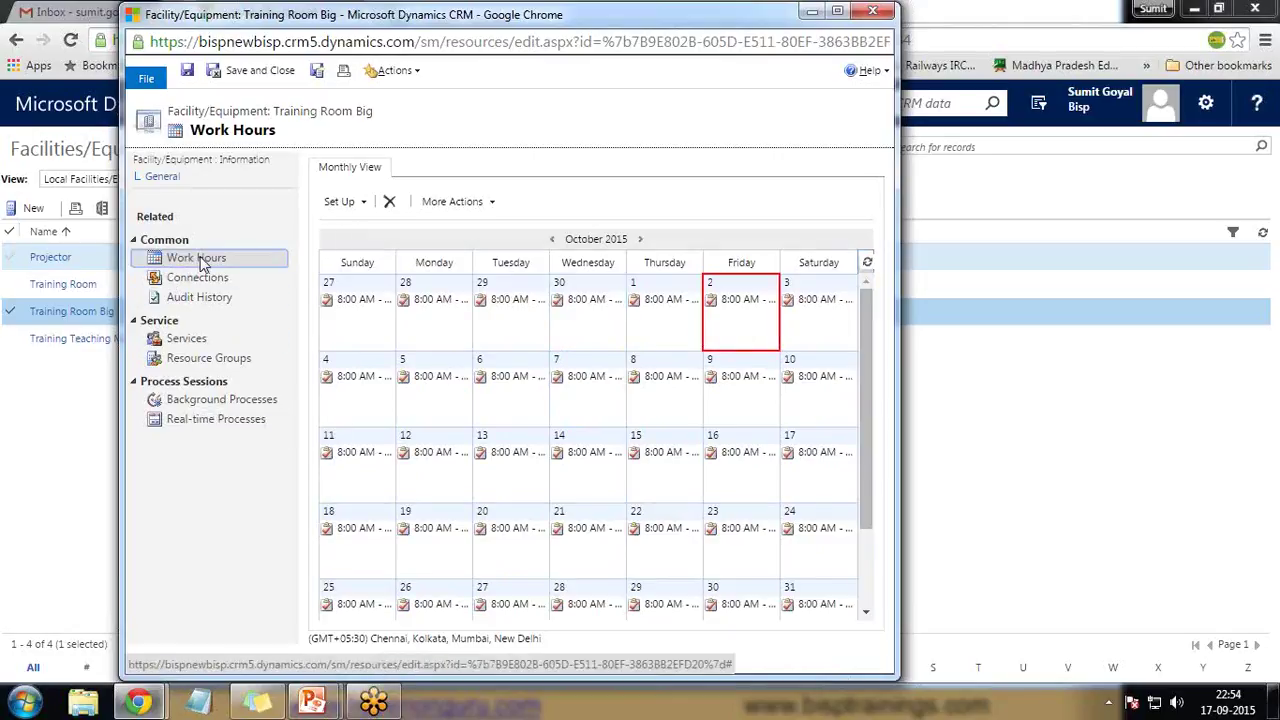
click(364, 204)
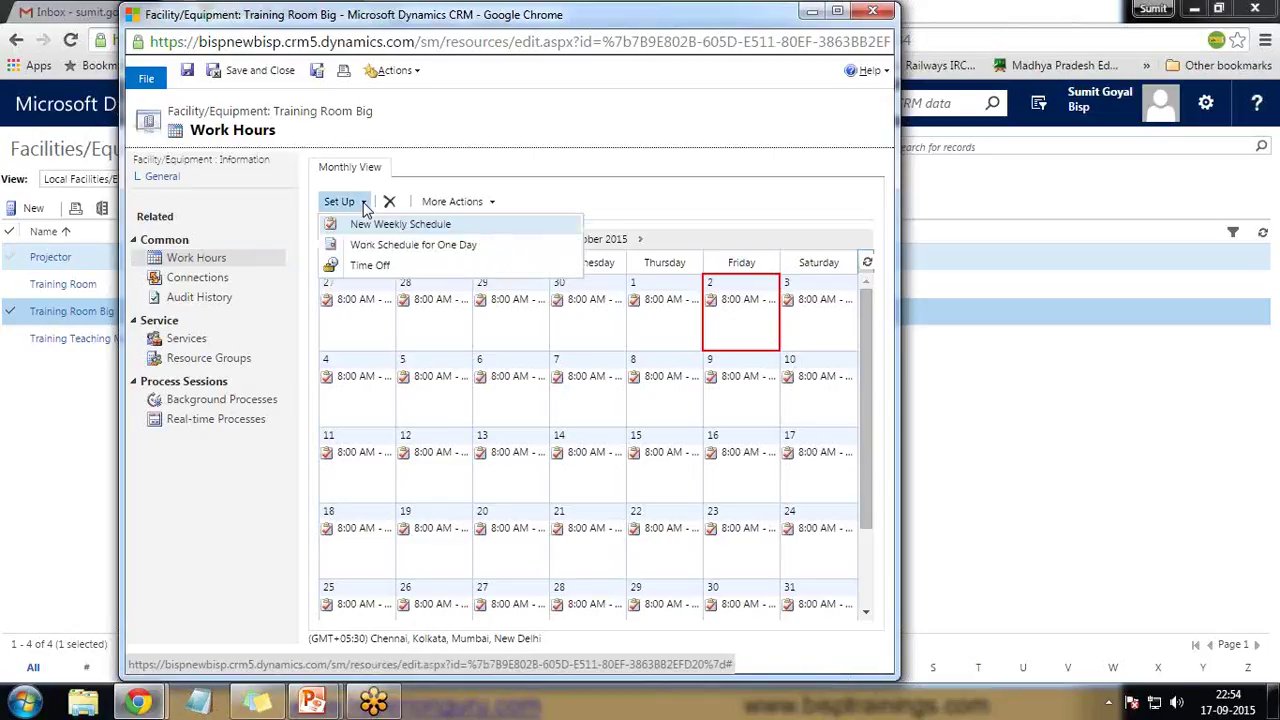
click(364, 268)
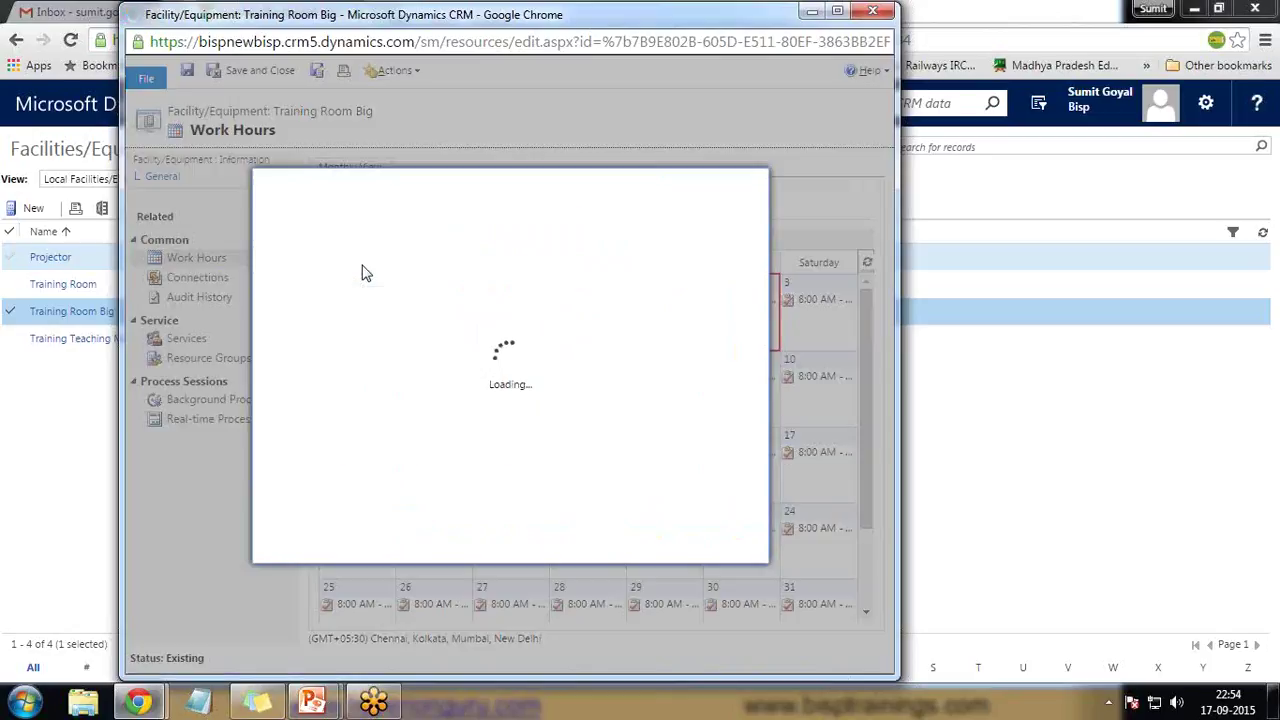
click(447, 343)
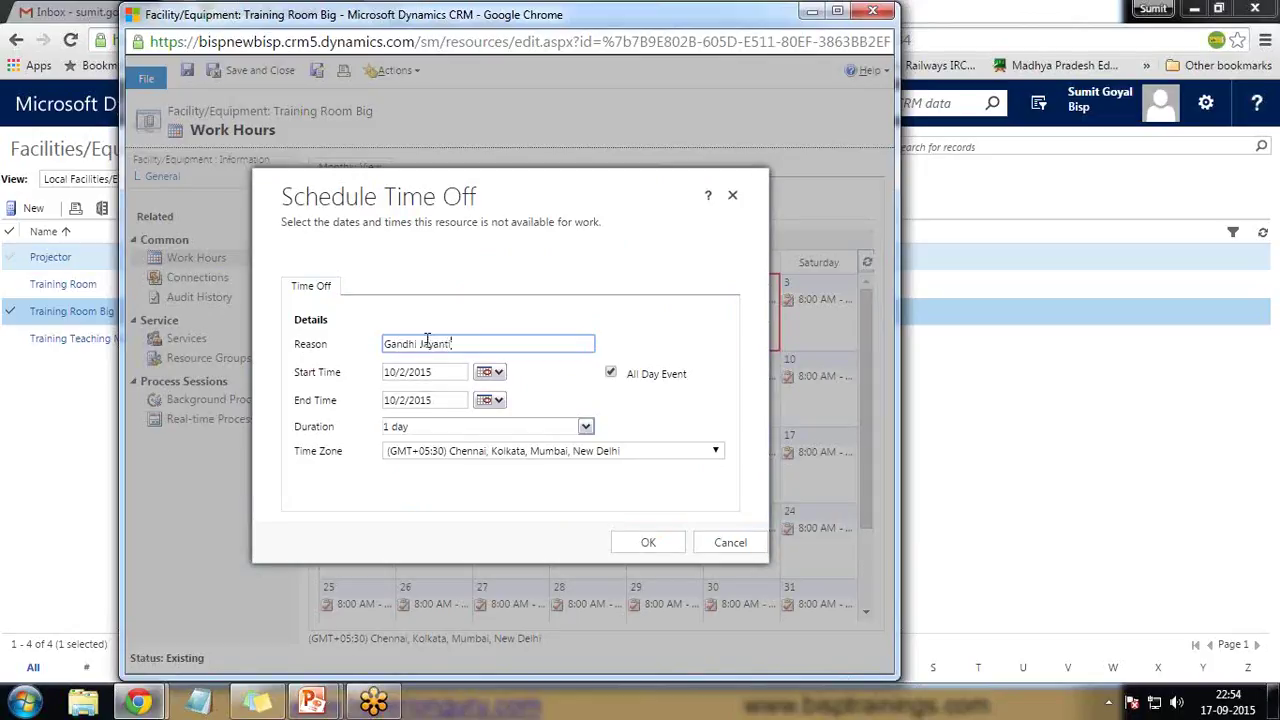
click(641, 553)
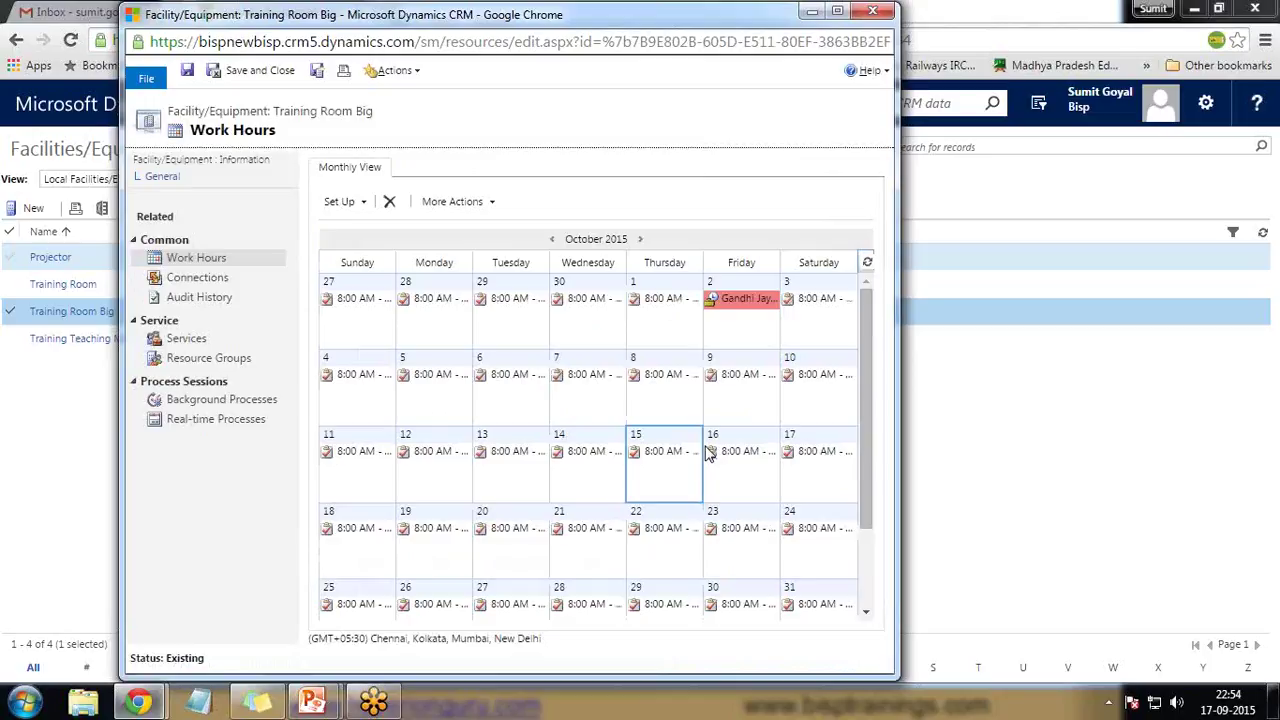
click(256, 71)
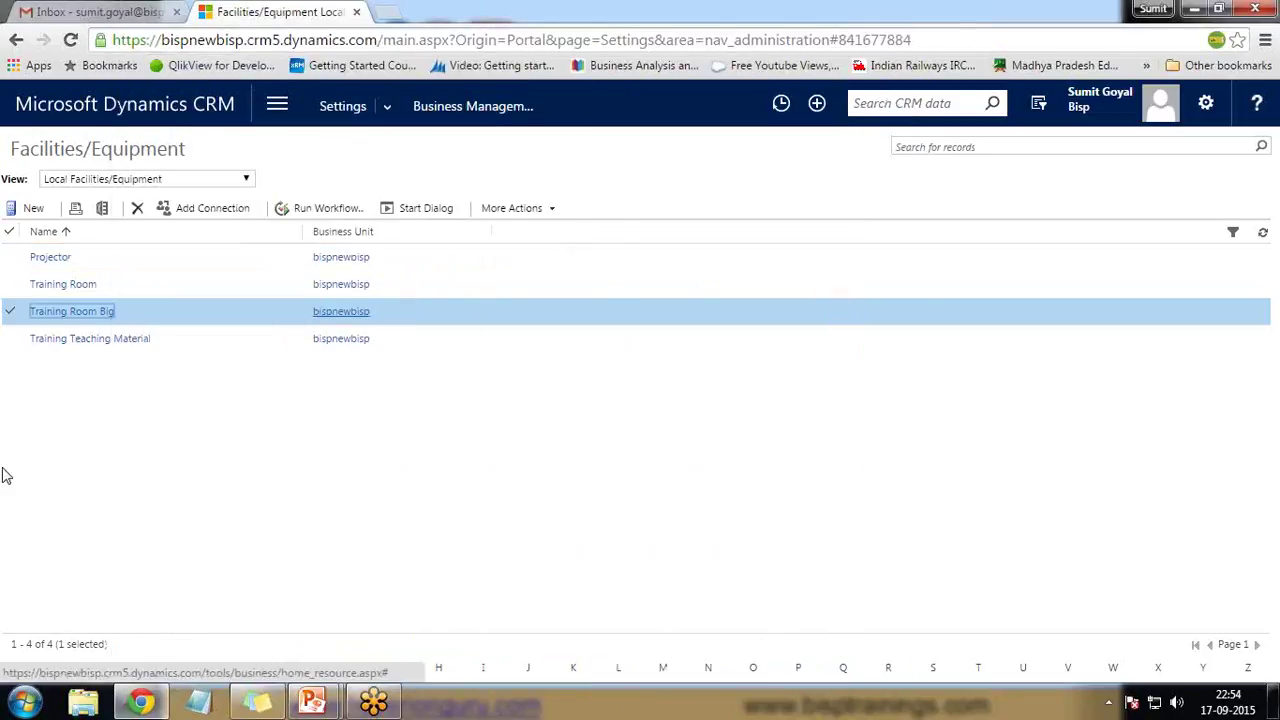
Show the Options of Service Scheduling slide in the PowerPoint slide show.
mouse_move(312, 703)
click(420, 640)
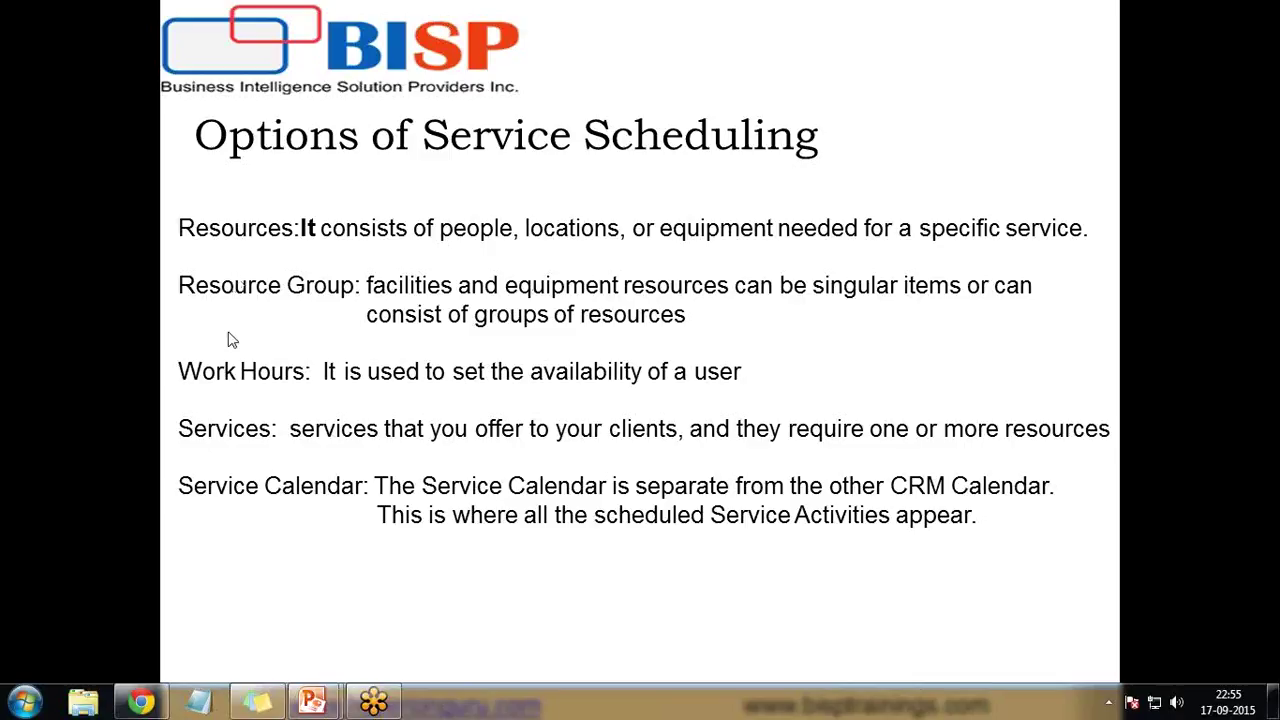
Go back to CRM, open Service > Services, and select the Dynamic CRM service.
click(143, 704)
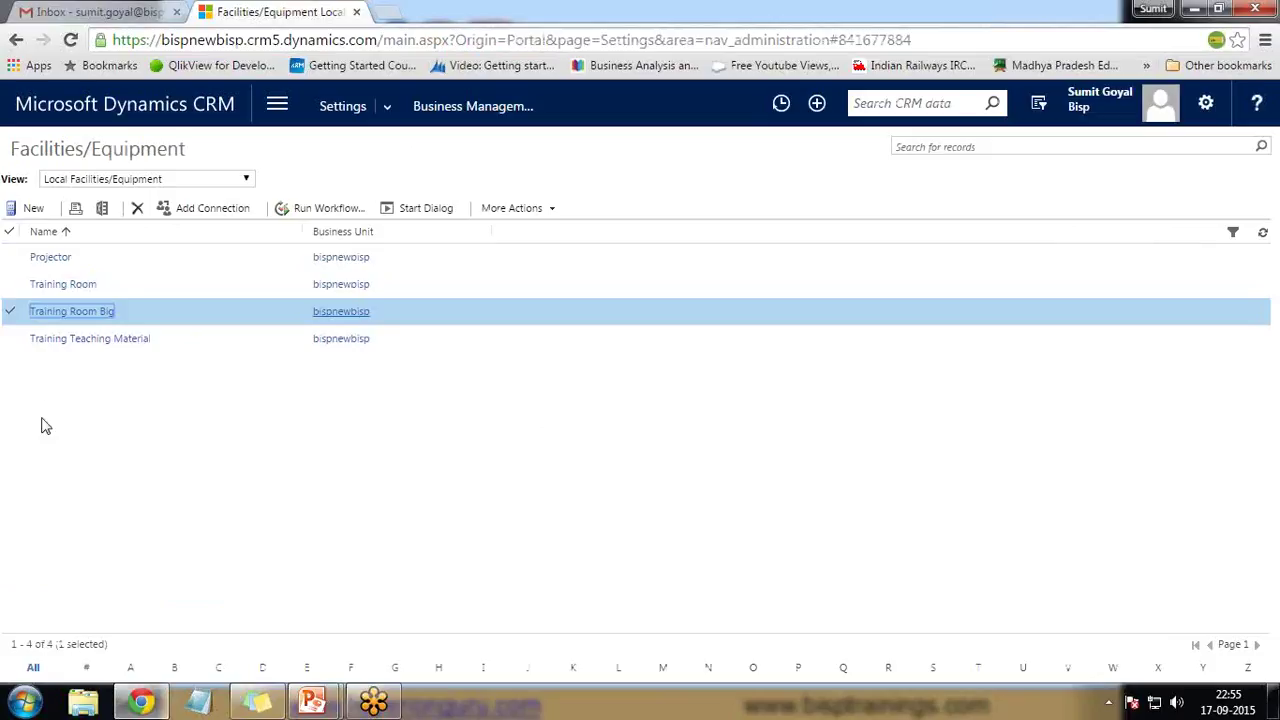
click(277, 104)
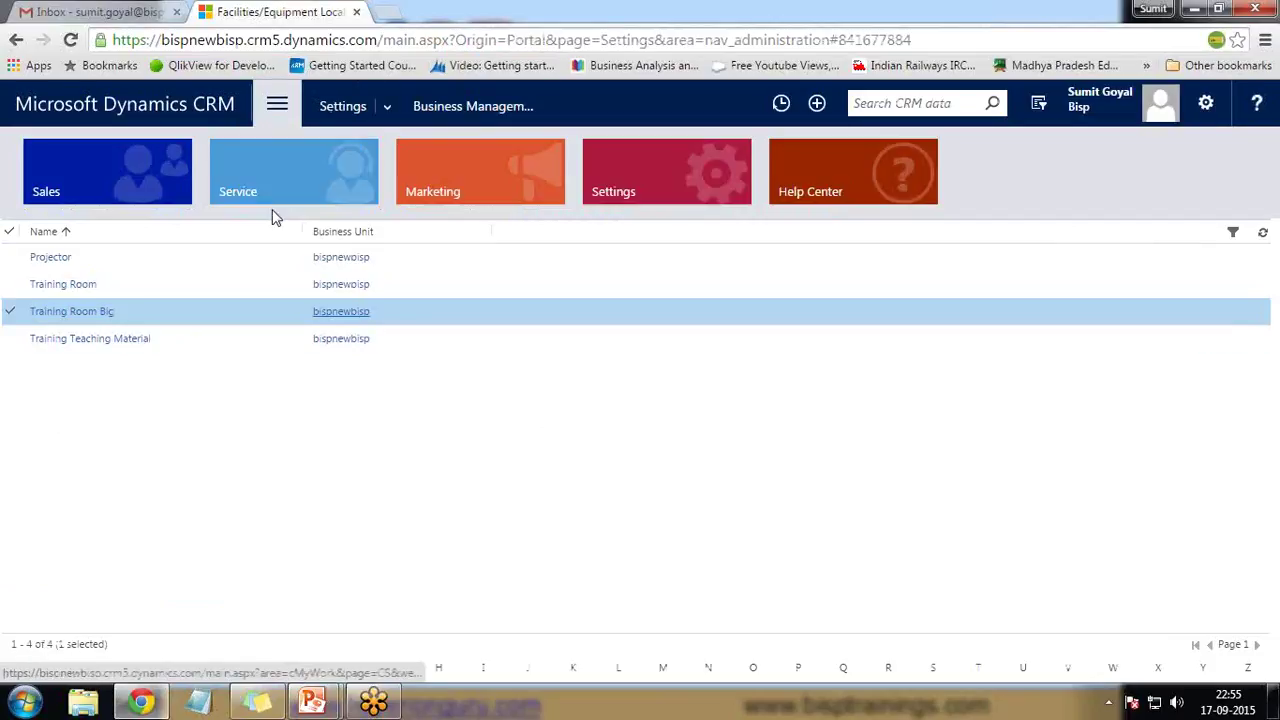
click(292, 180)
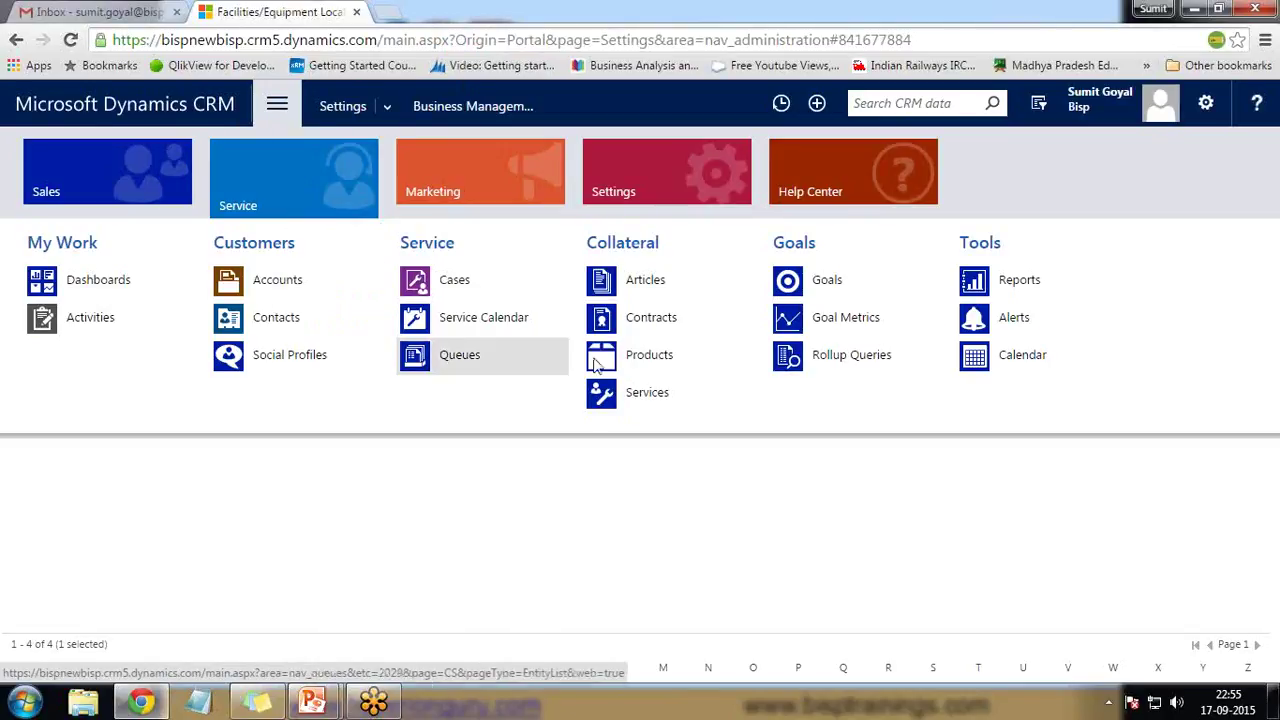
click(650, 400)
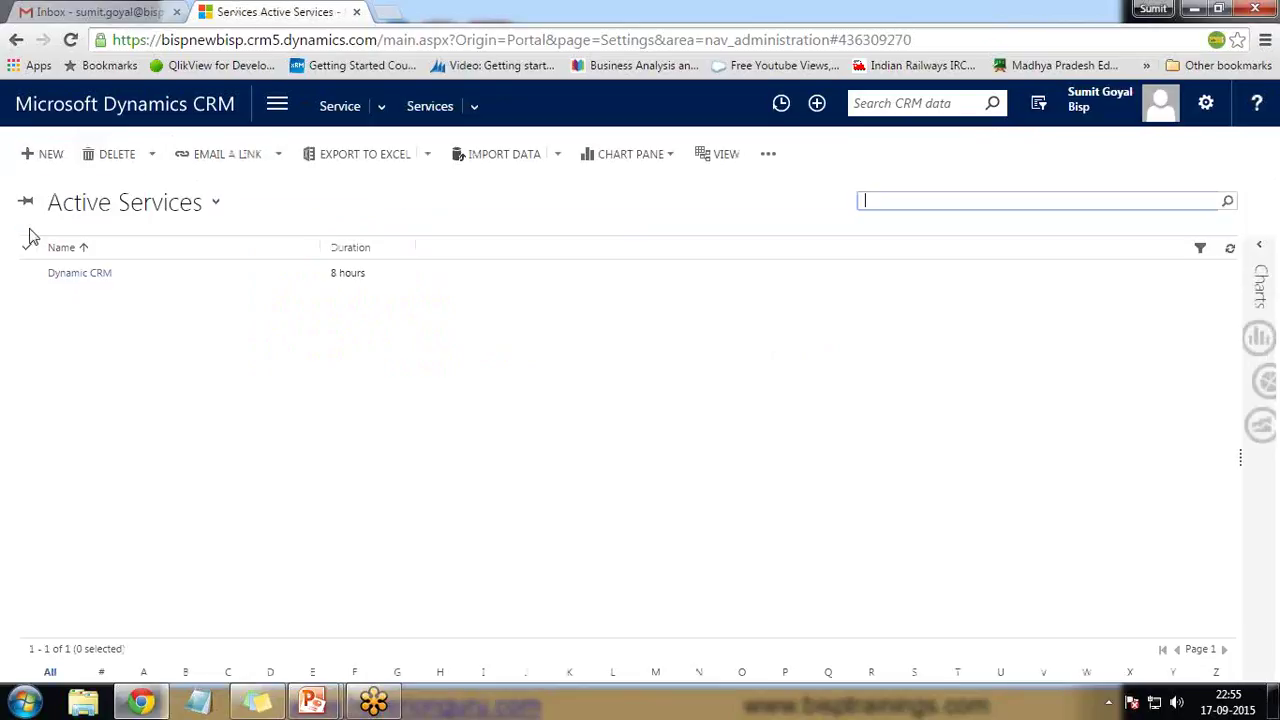
click(27, 272)
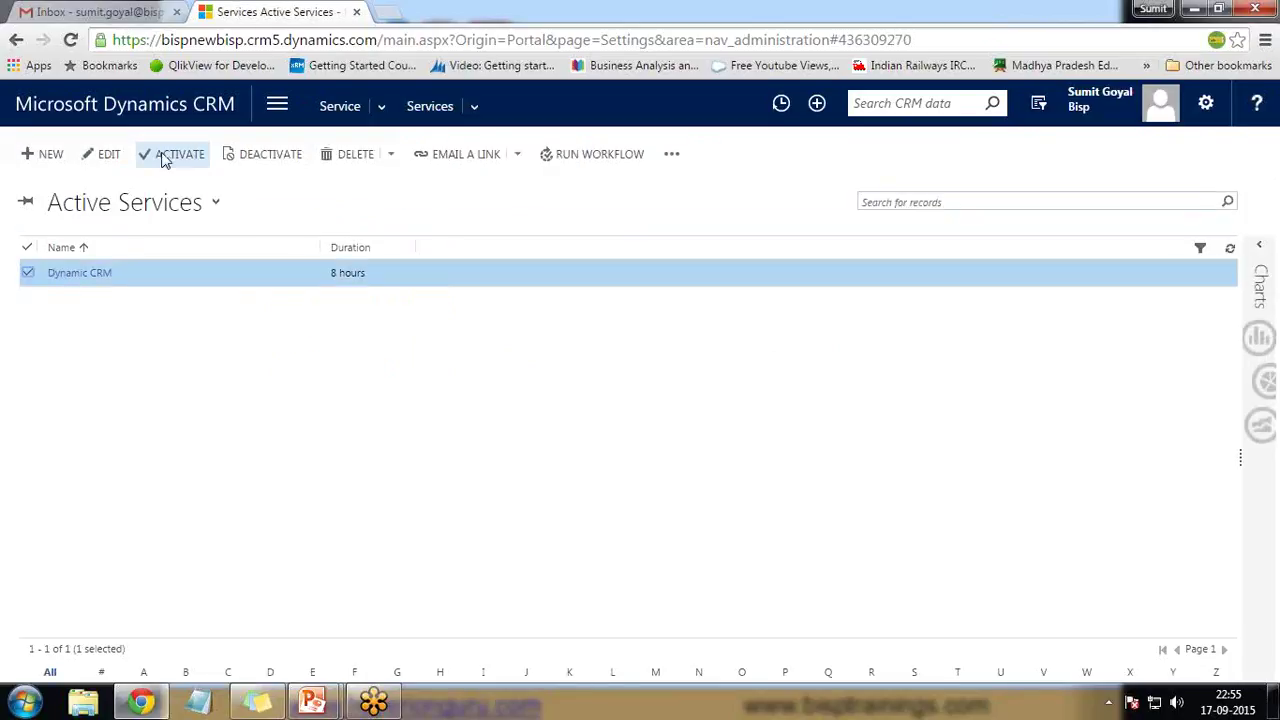
click(356, 156)
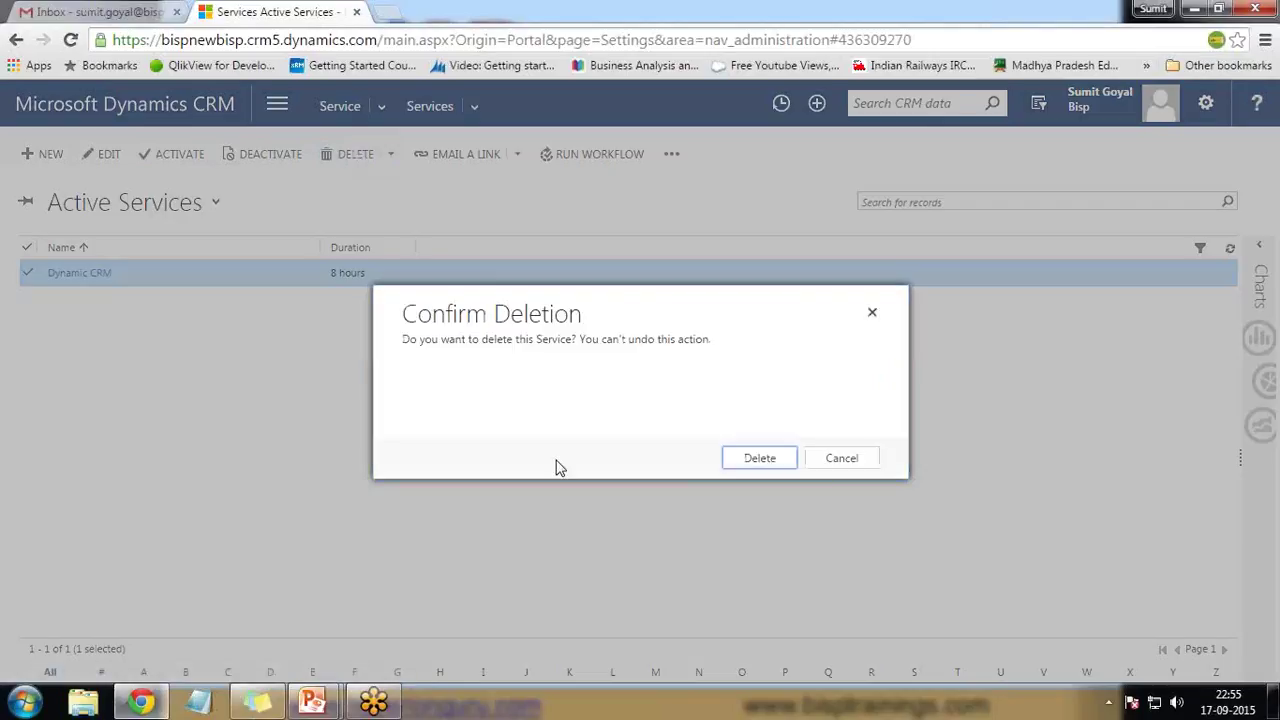
click(758, 459)
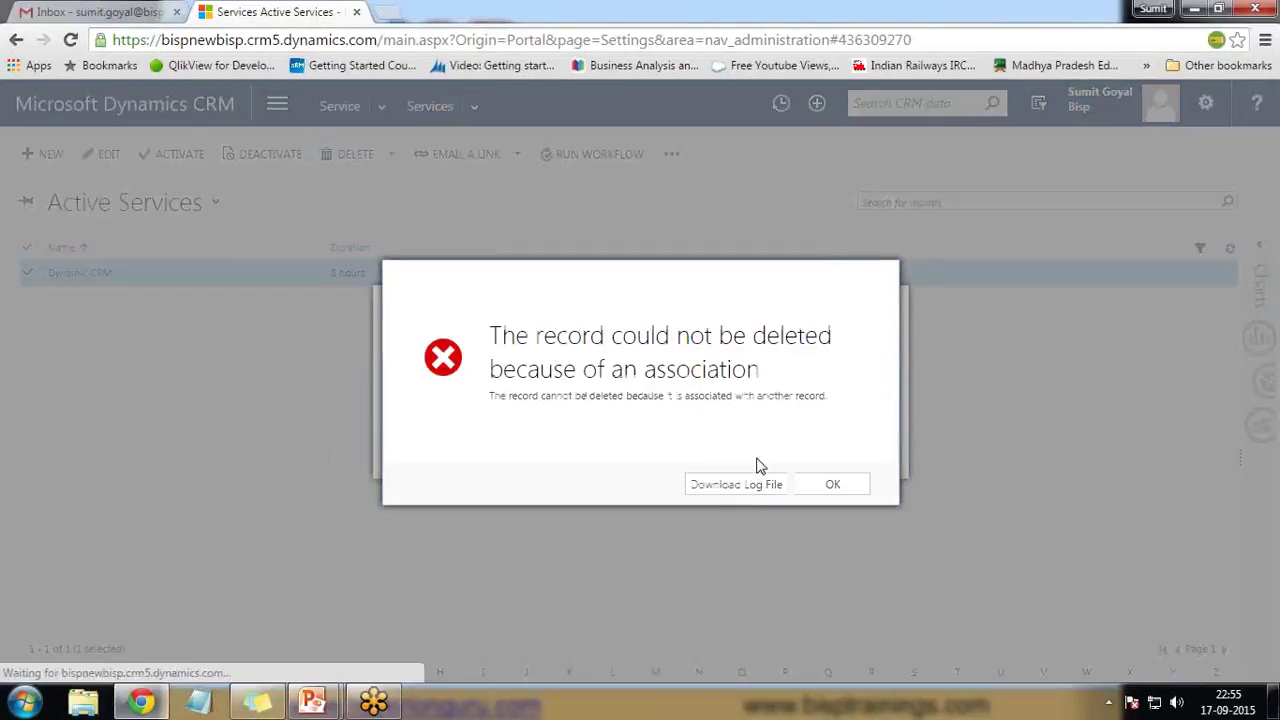
click(833, 487)
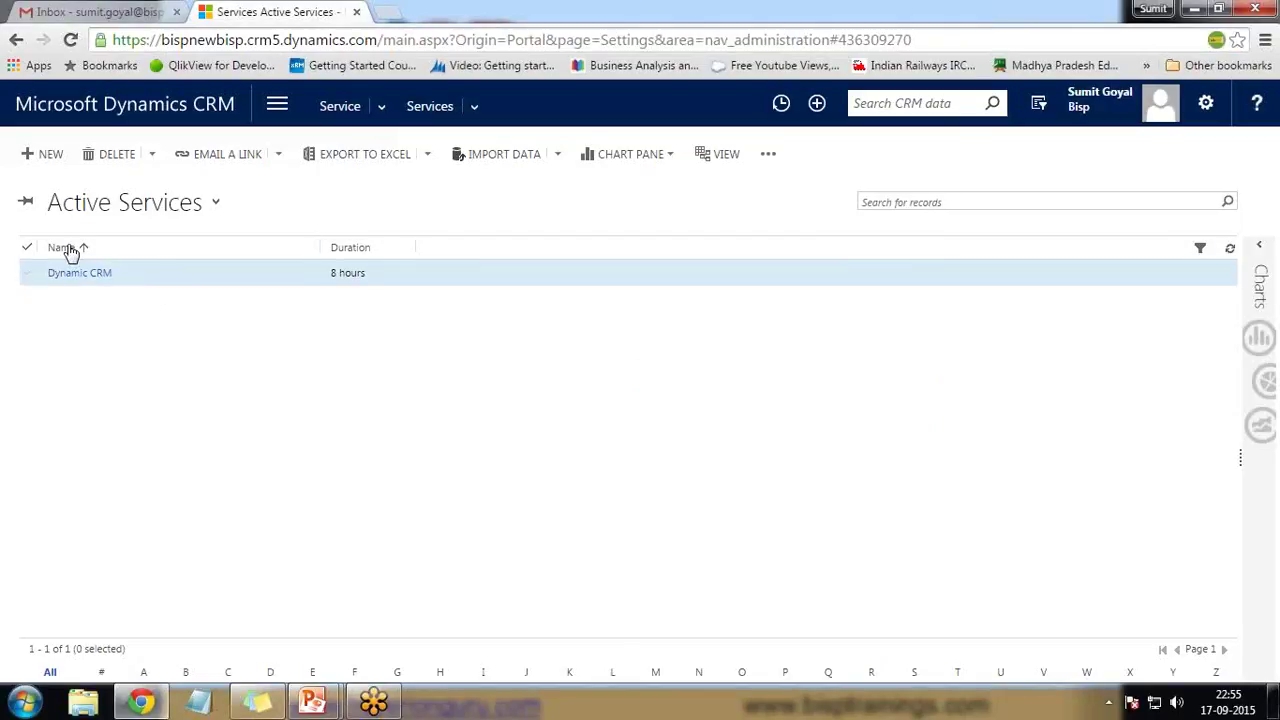
click(42, 154)
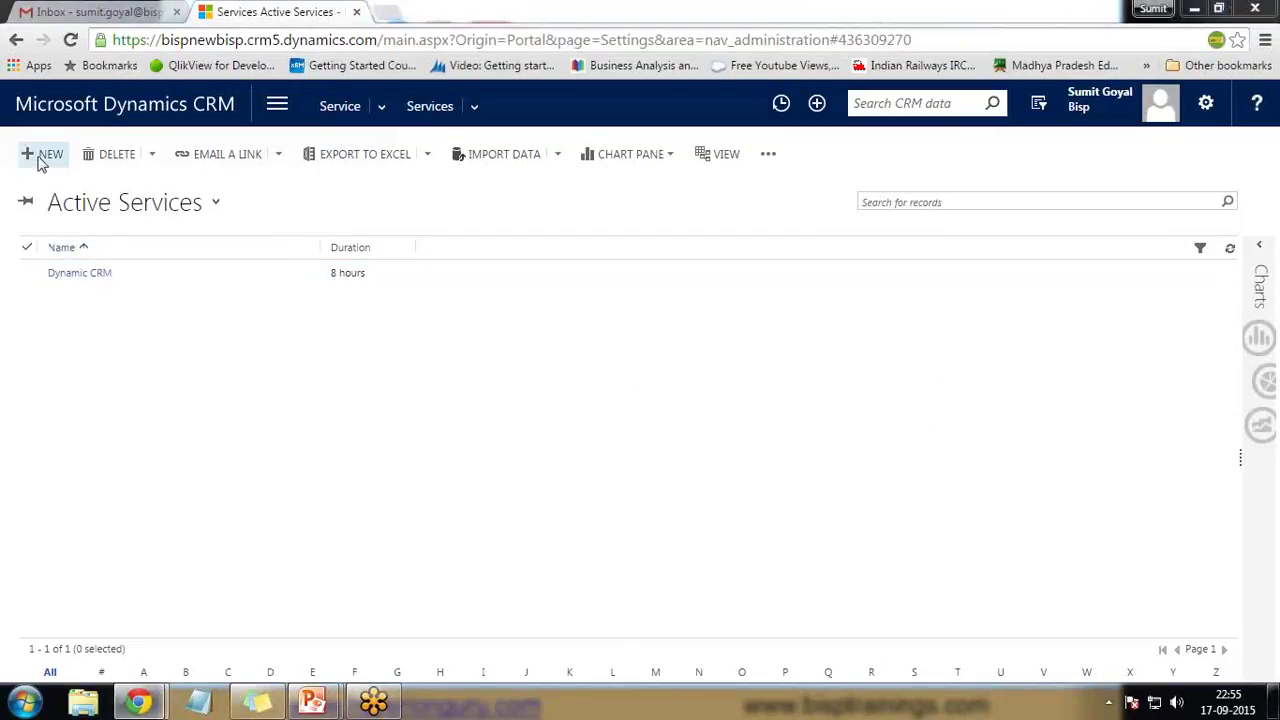
Name the new service 'Dynamic CRM Training' with initial status reason Requested.
drag(473, 36, 357, 33)
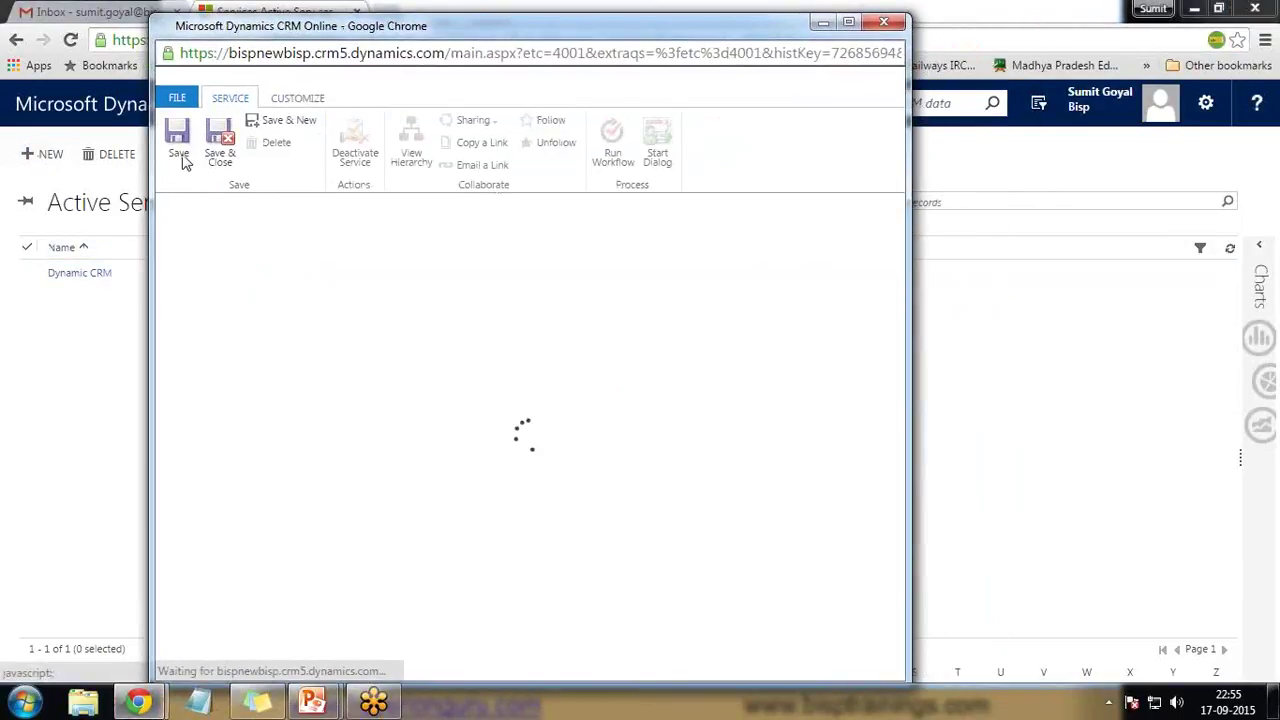
click(480, 323)
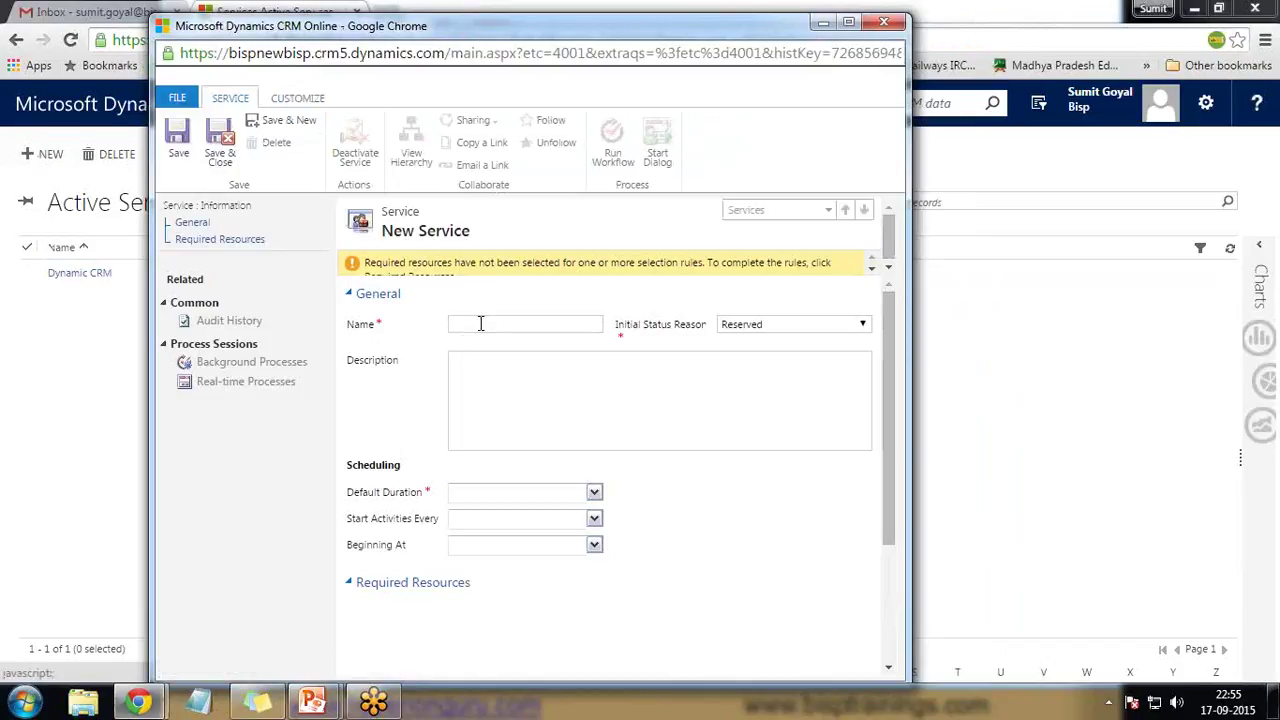
text(Dyanmic)
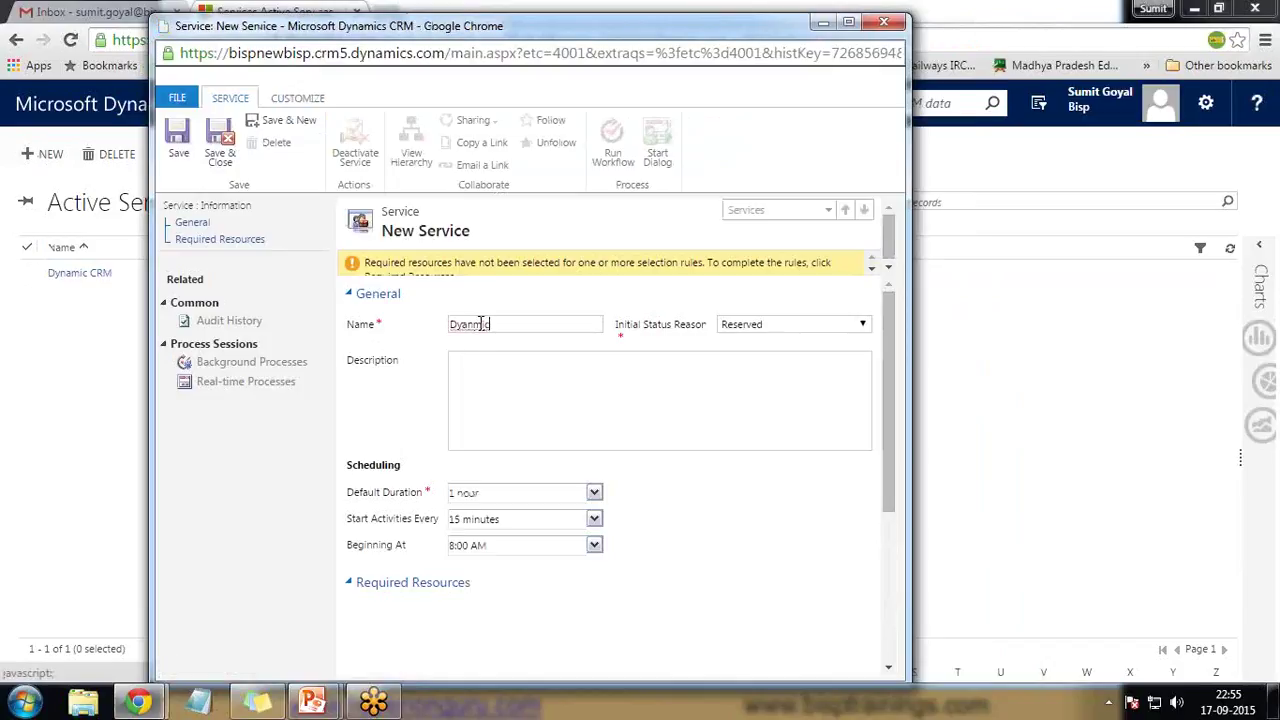
key(BackSpace)
key(BackSpace)
key(BackSpace)
key(BackSpace)
key(BackSpace)
text(namic)
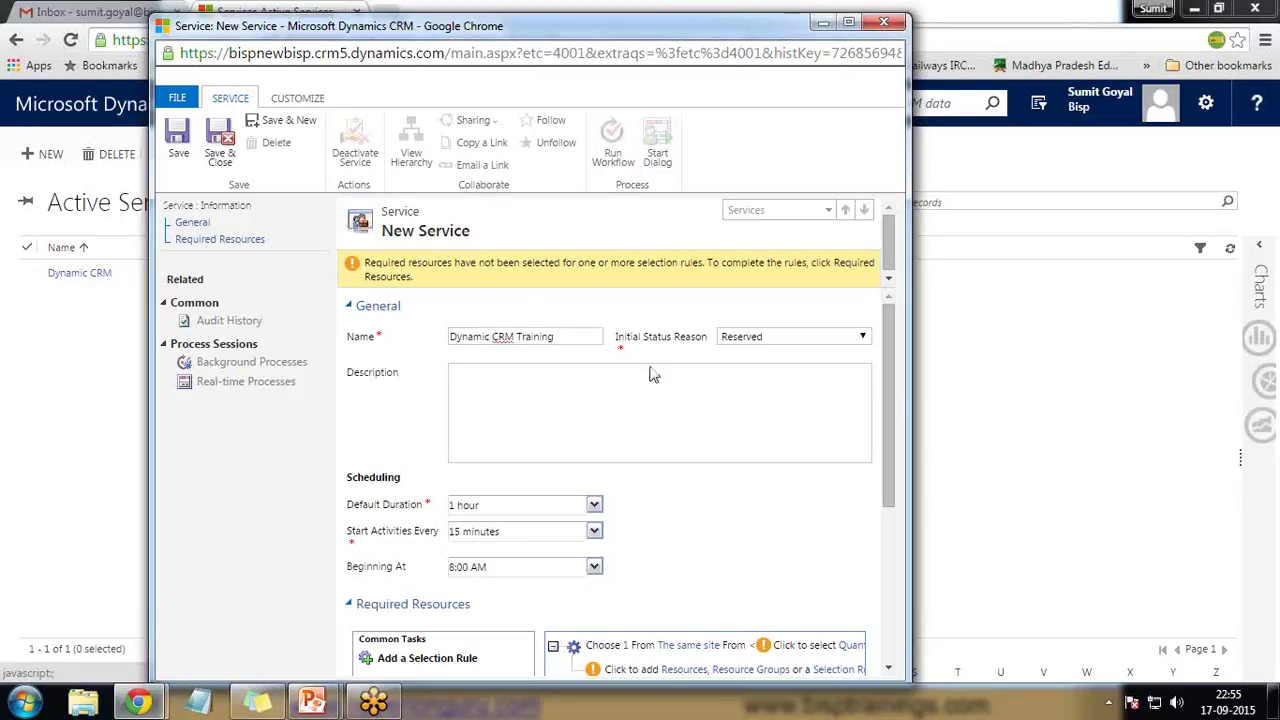
click(795, 339)
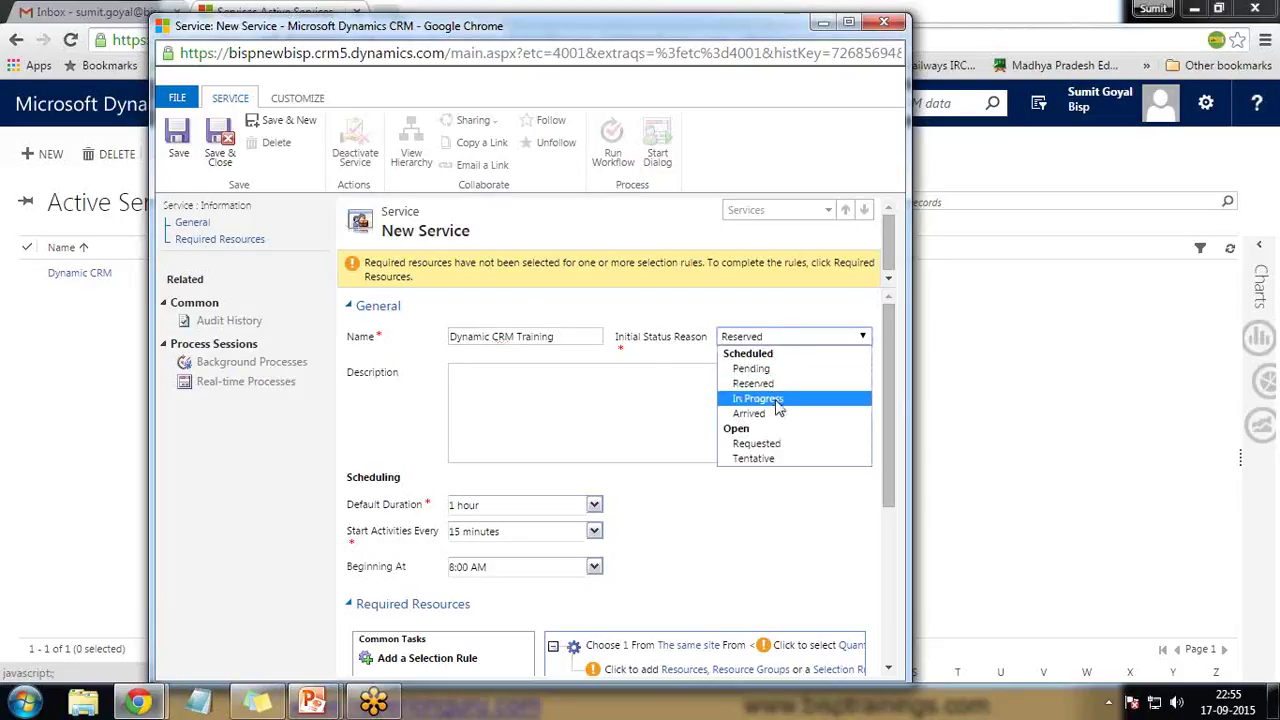
click(771, 444)
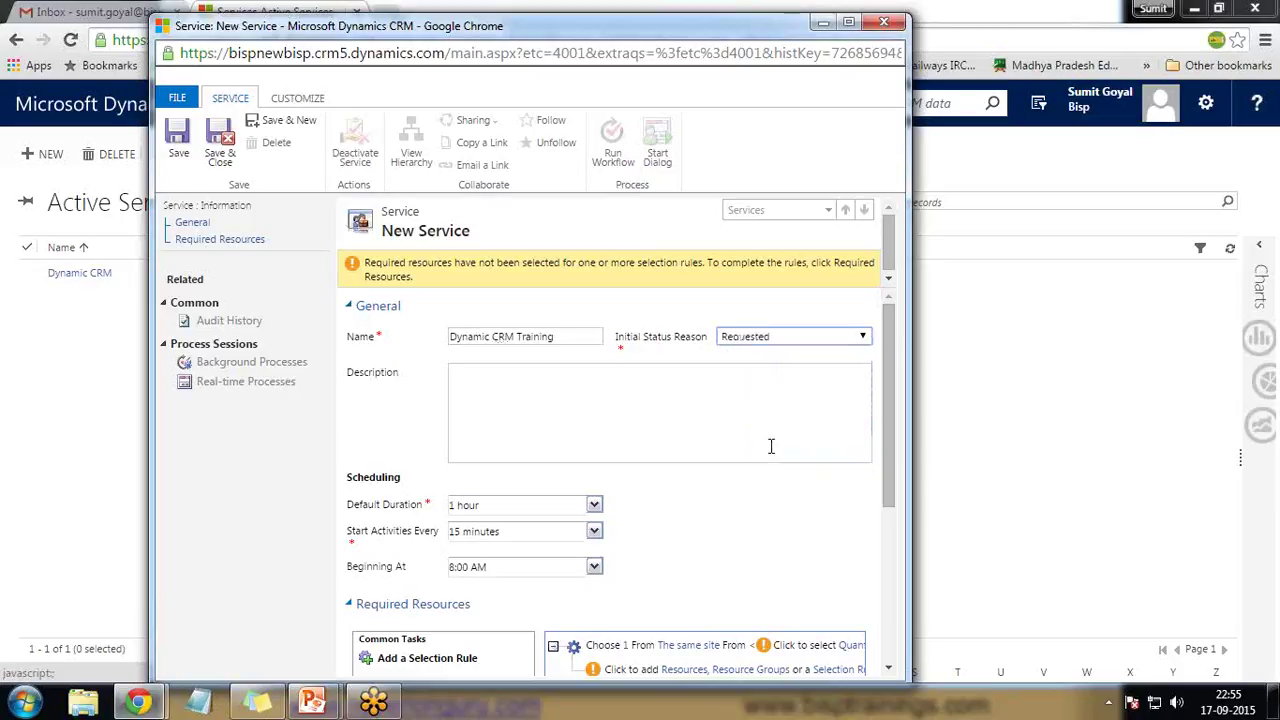
Set default duration to 8 hours, activities starting every 1 day, and save the service.
click(848, 22)
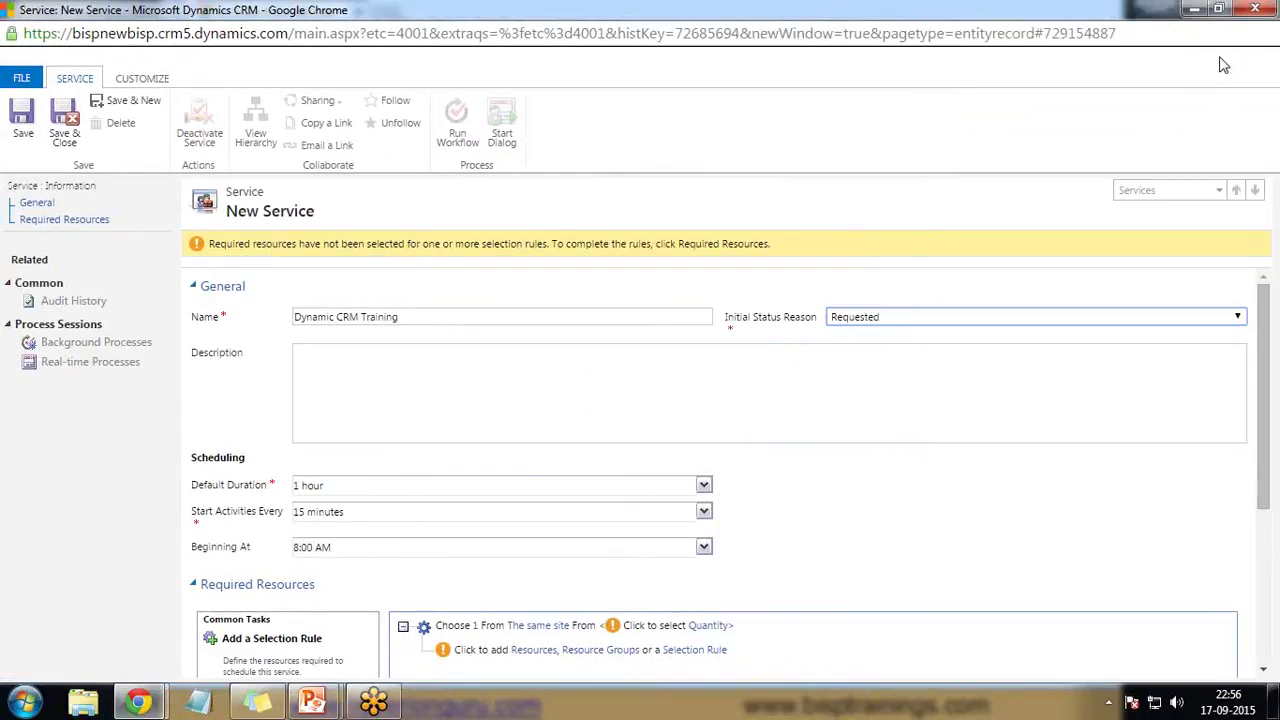
scroll(391, 374, down, 2)
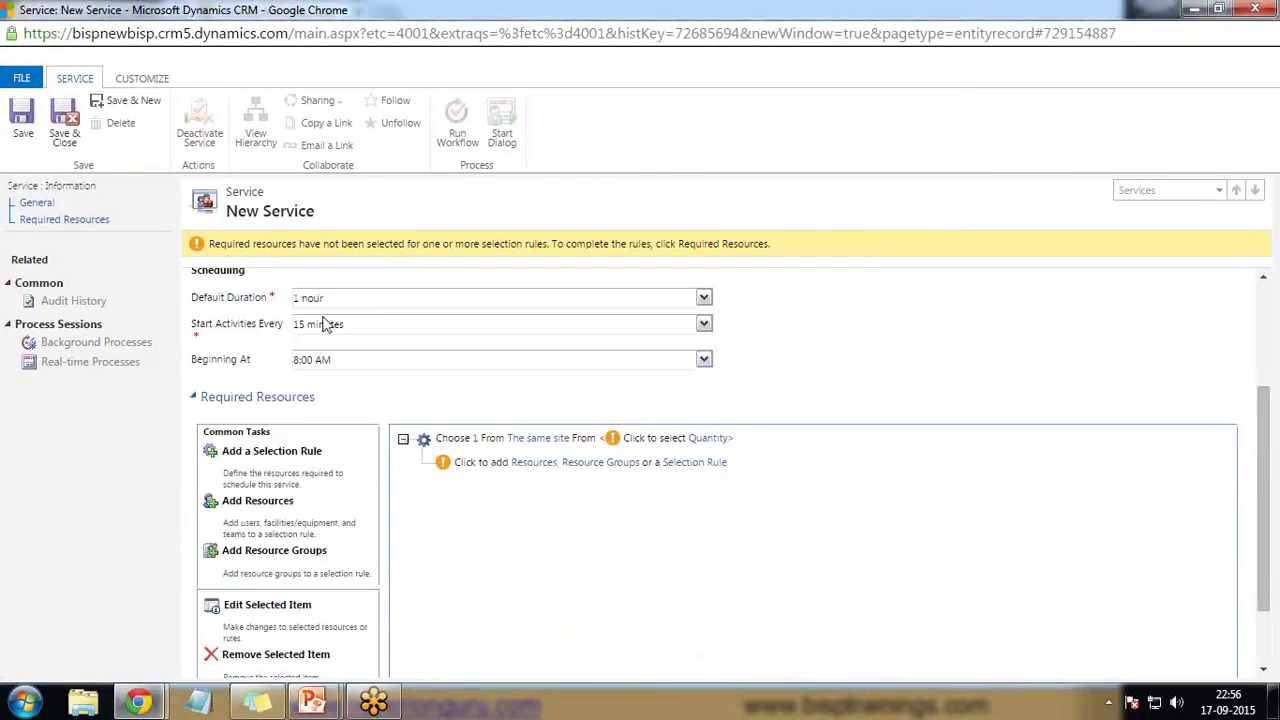
scroll(398, 418, up, 1)
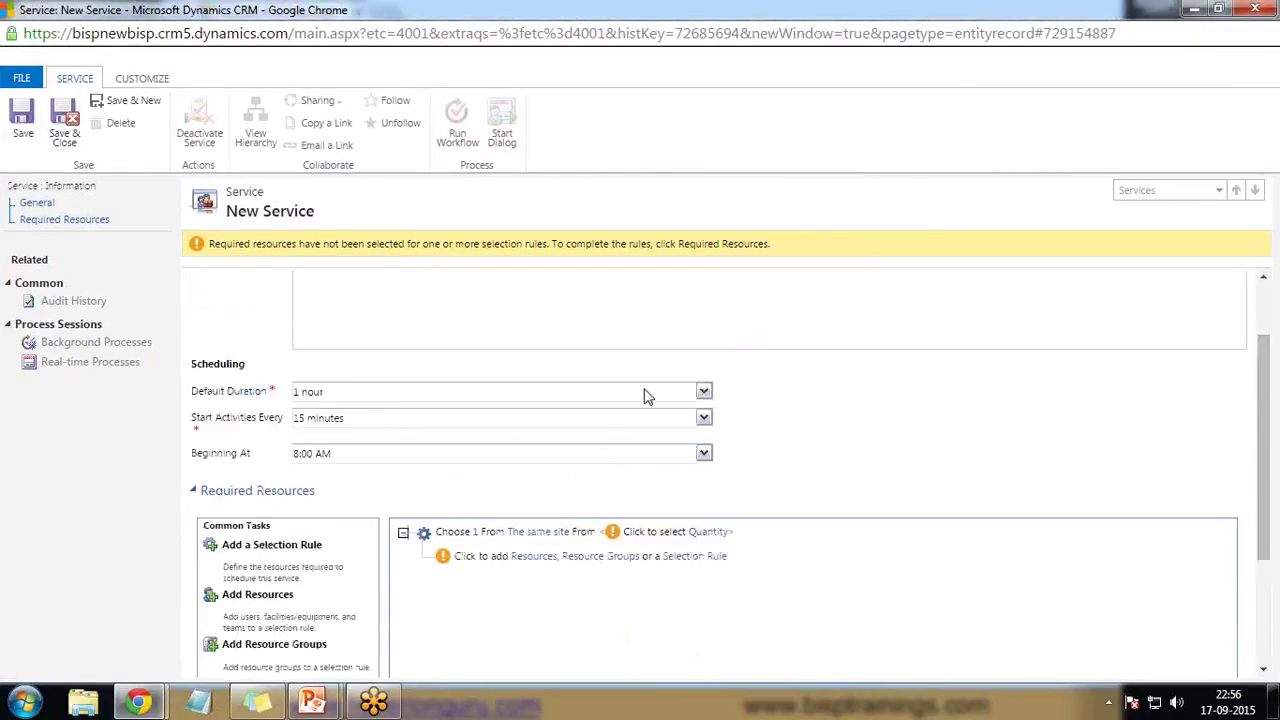
click(704, 391)
drag(716, 428, 724, 481)
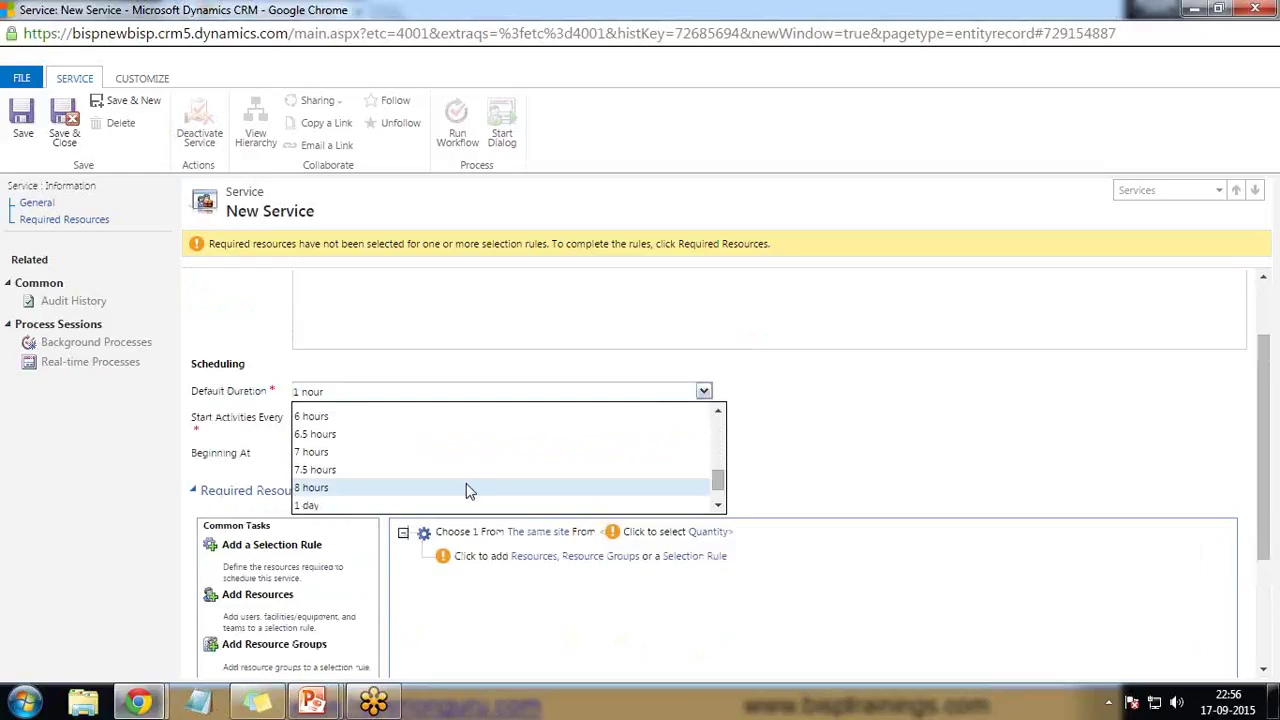
click(359, 490)
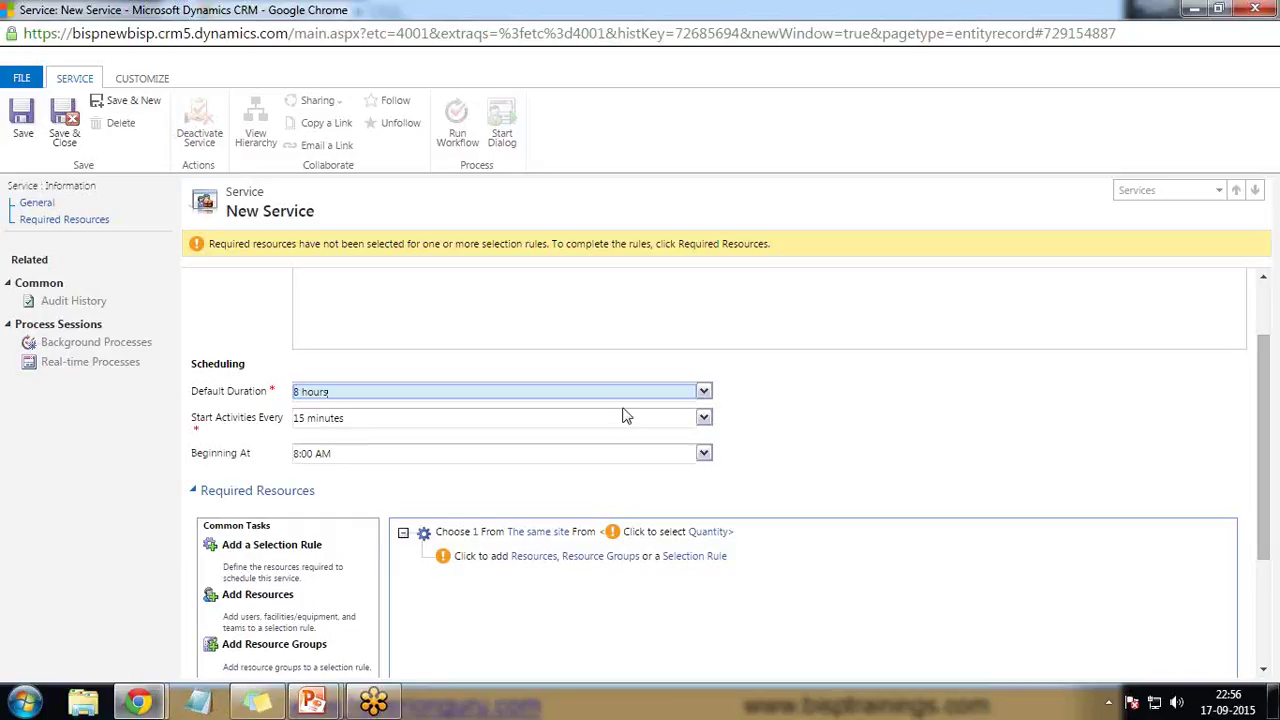
click(704, 417)
drag(716, 455, 720, 512)
click(309, 499)
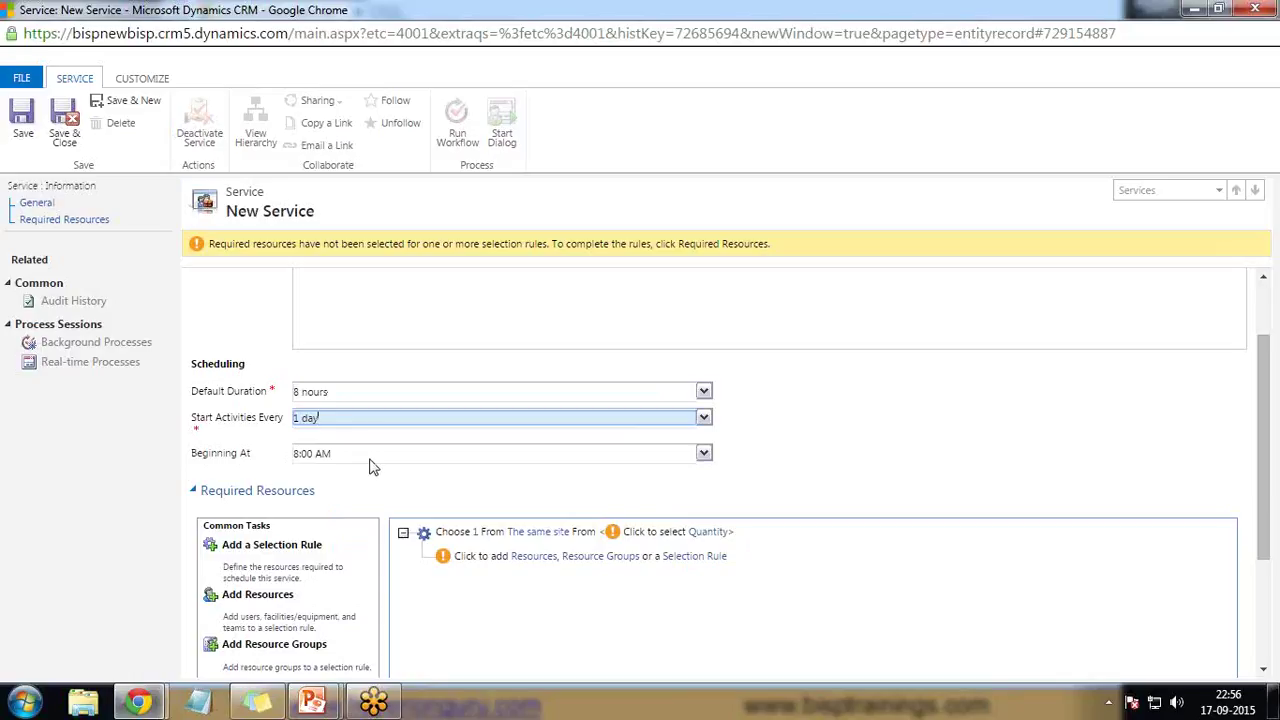
key(ctrl+s)
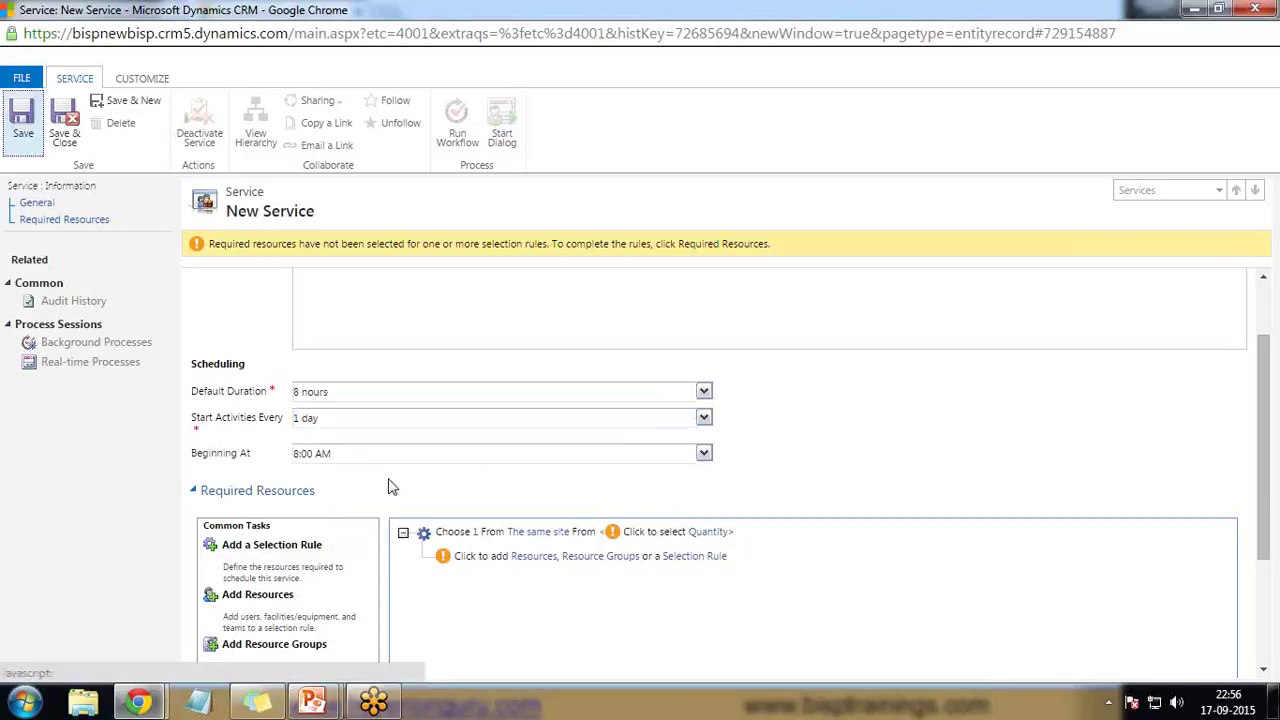
scroll(238, 517, down, 2)
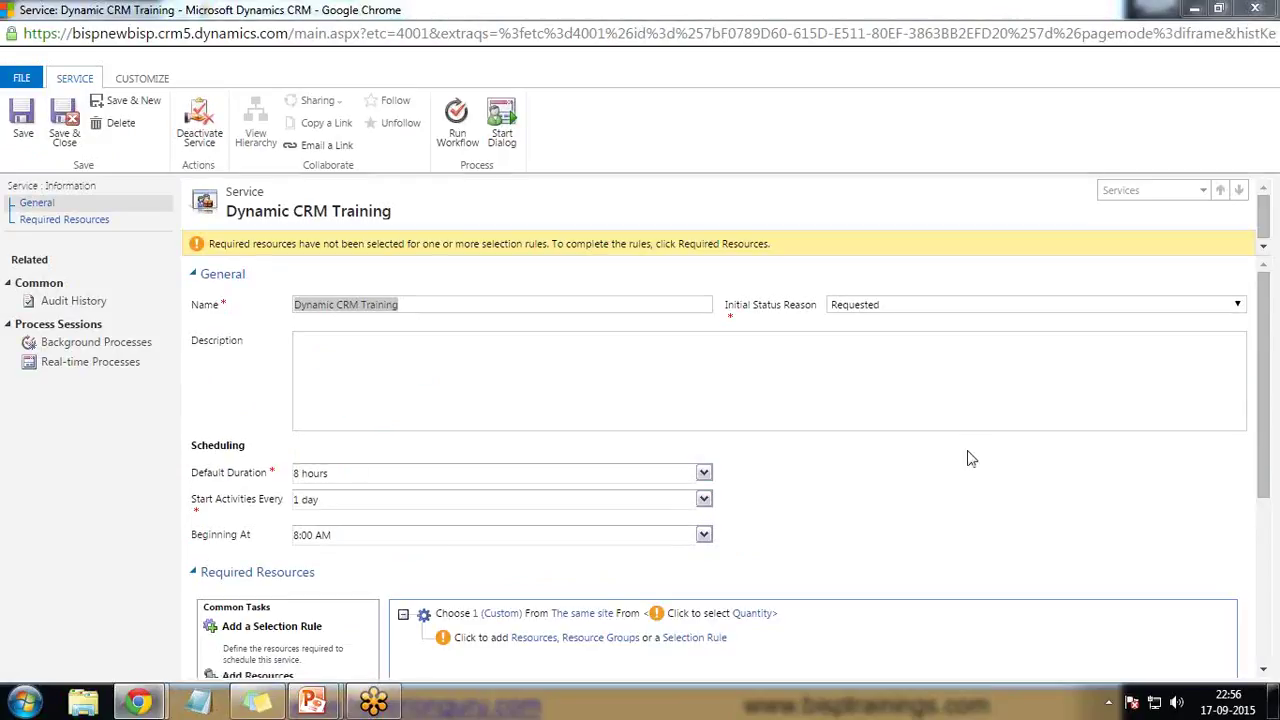
Select Training Room Big, Projector and Training Teaching Material as required resources.
scroll(955, 450, down, 3)
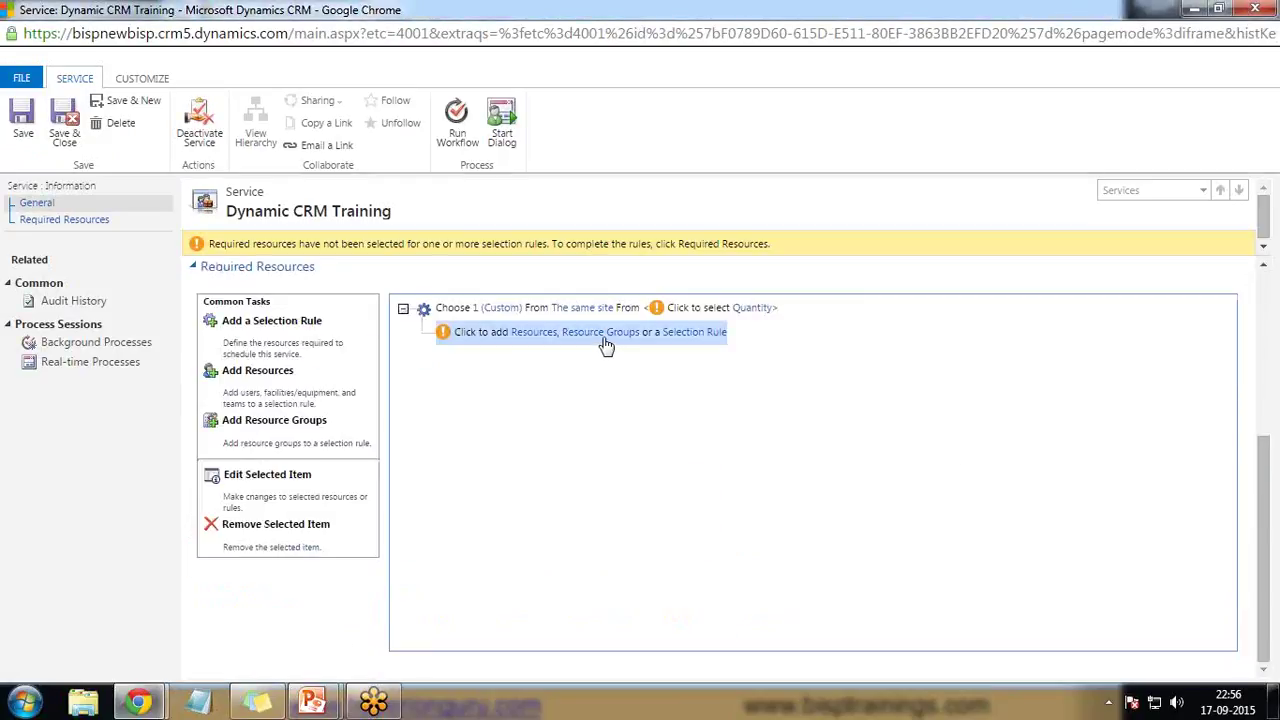
click(559, 348)
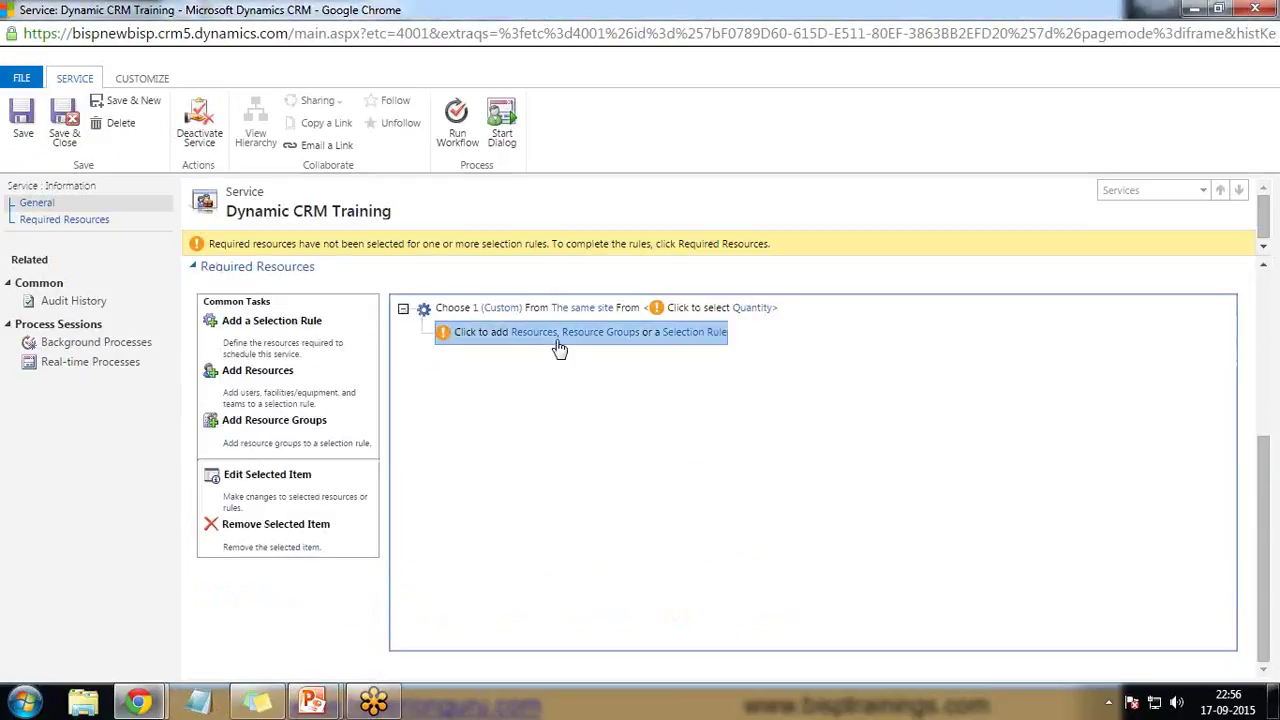
double_click(560, 343)
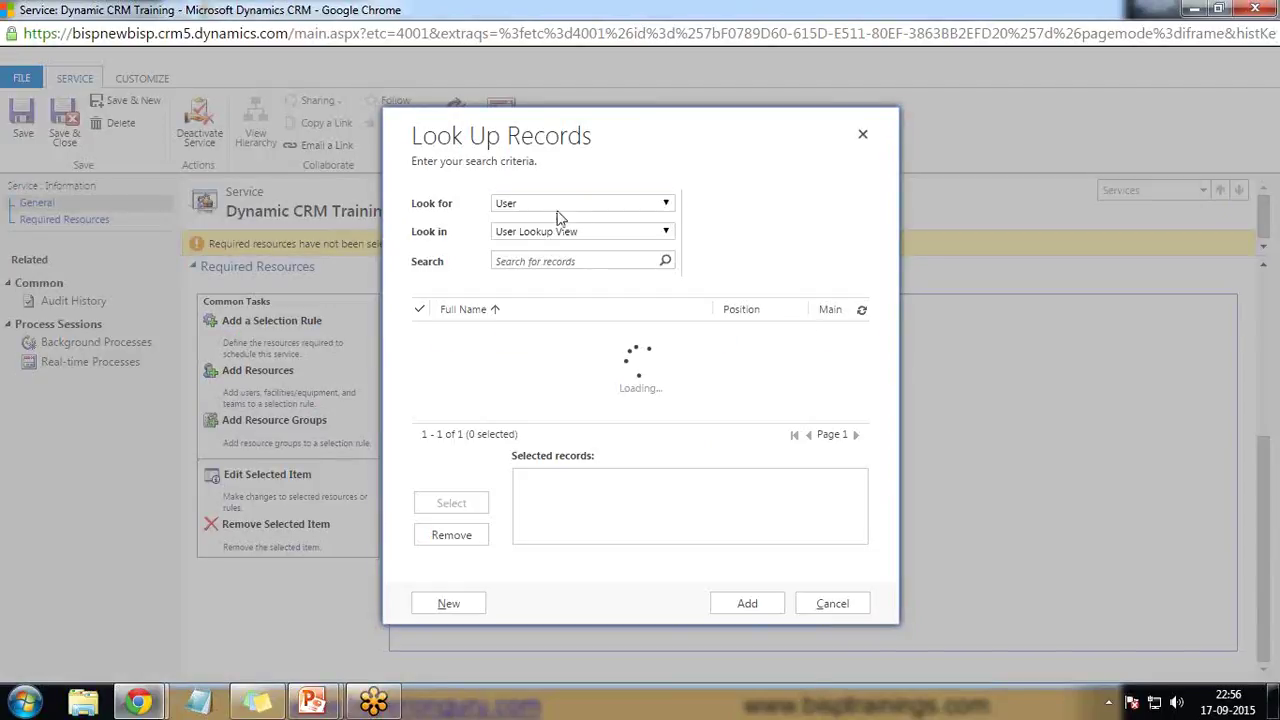
click(556, 208)
click(525, 219)
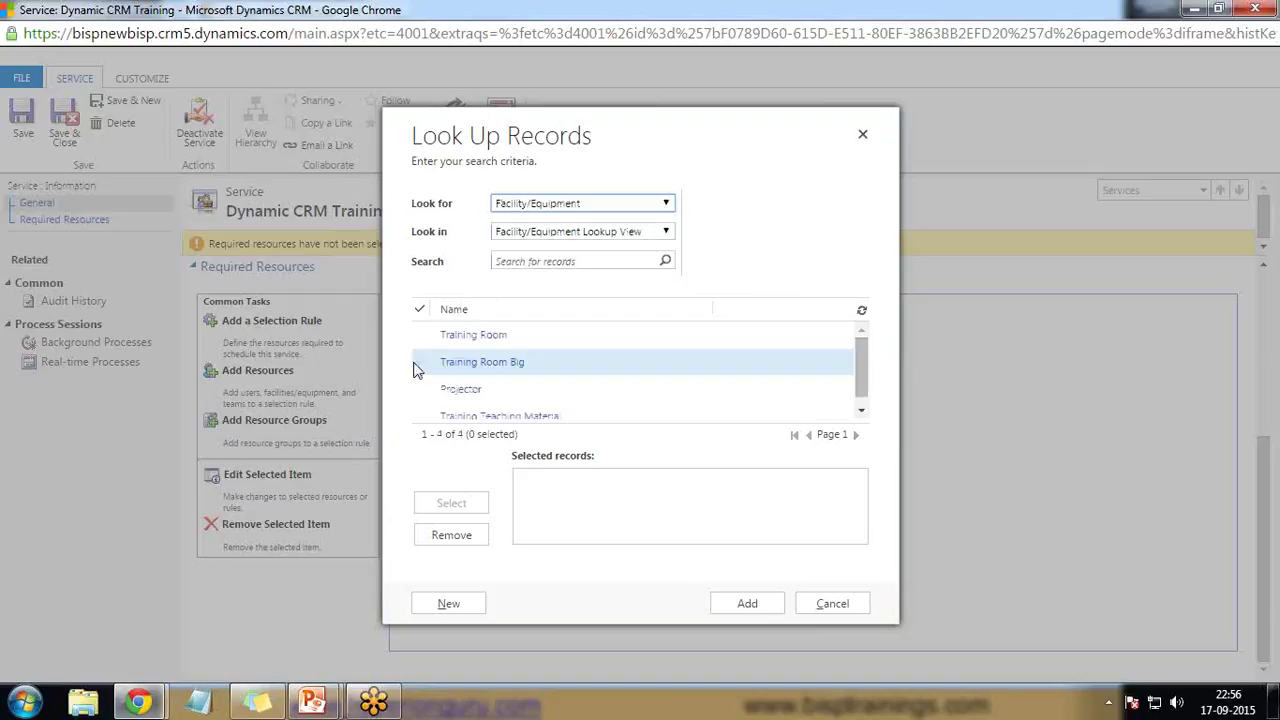
click(419, 362)
click(420, 389)
click(420, 415)
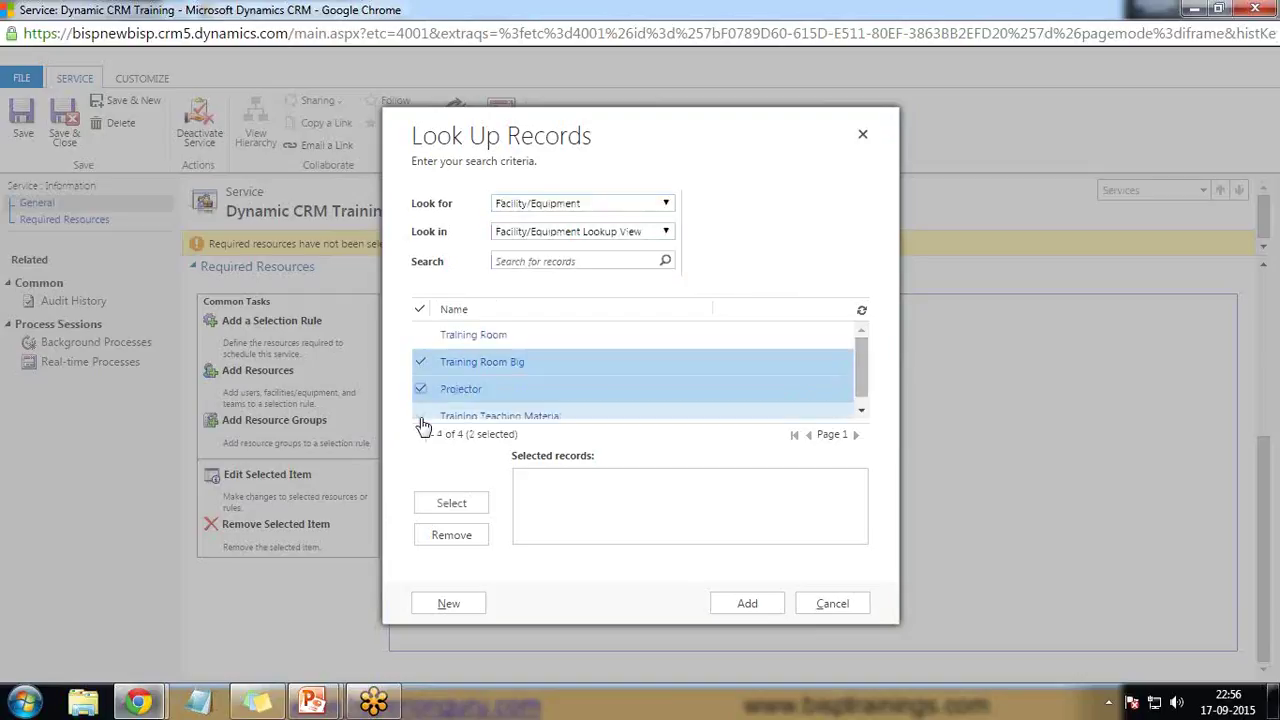
click(455, 505)
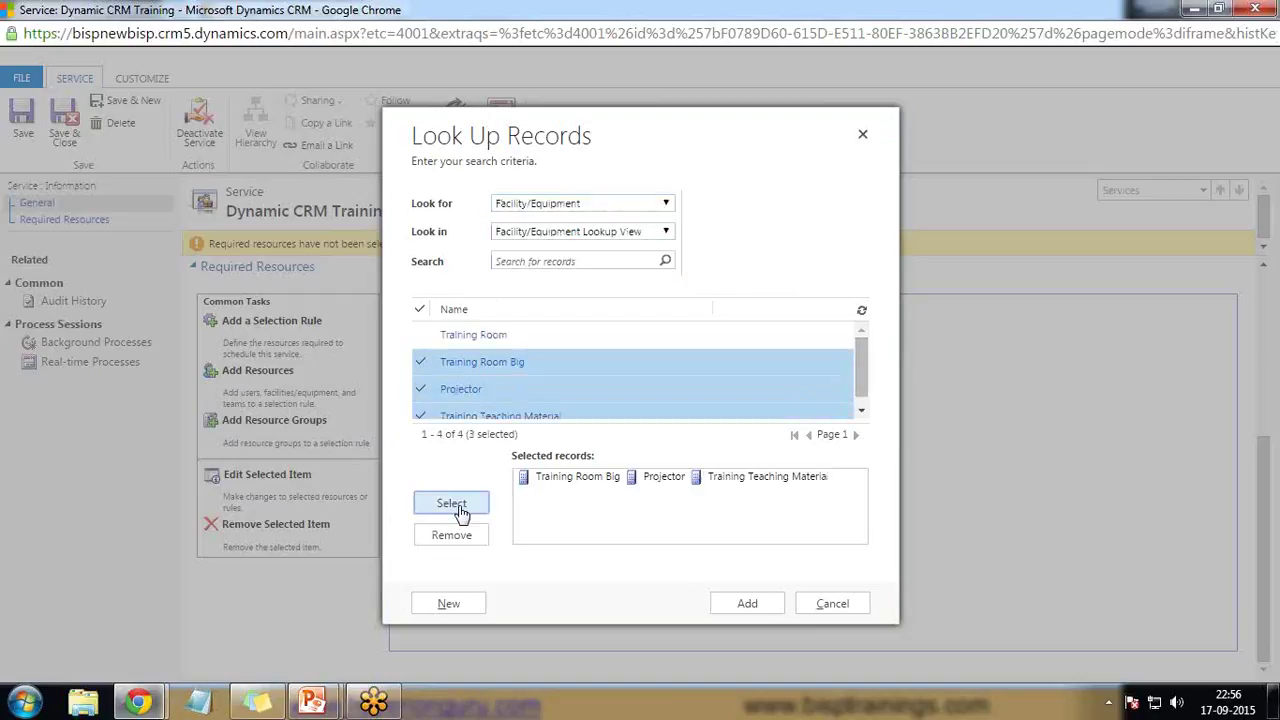
Add the single user too, skip saving a resource group, and save and close the service.
click(636, 204)
click(545, 265)
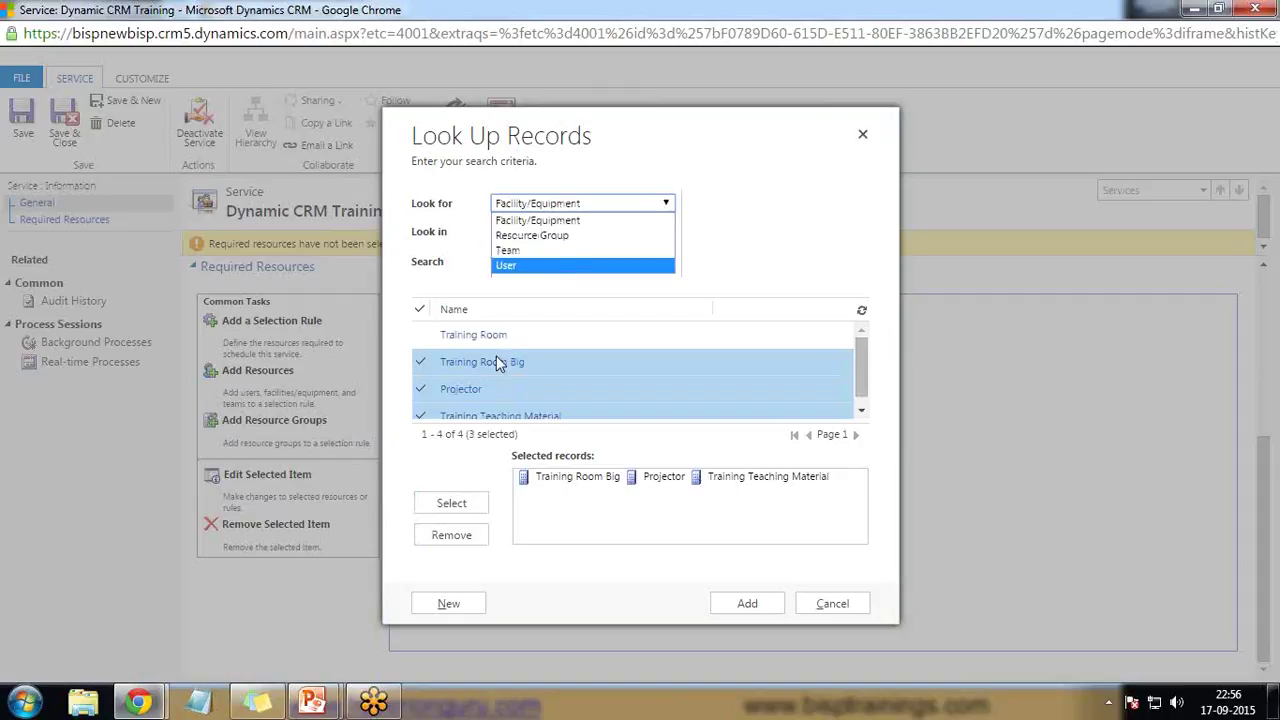
click(421, 336)
click(464, 500)
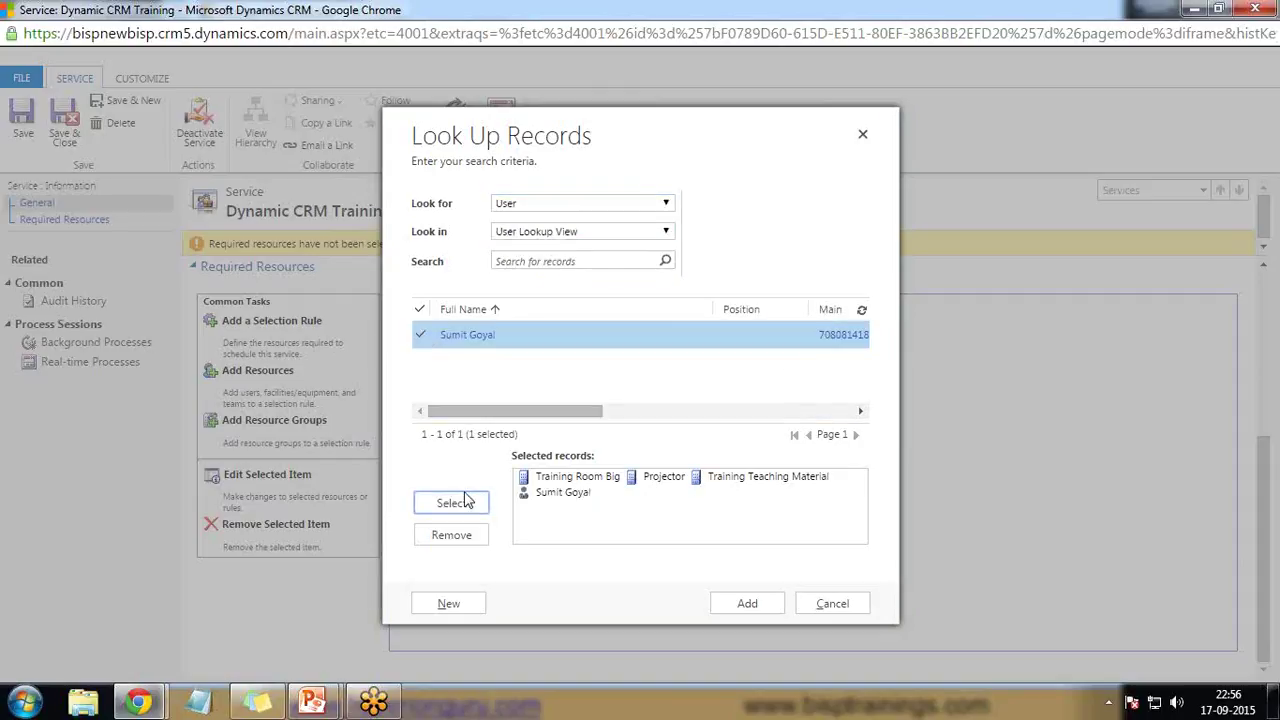
click(750, 600)
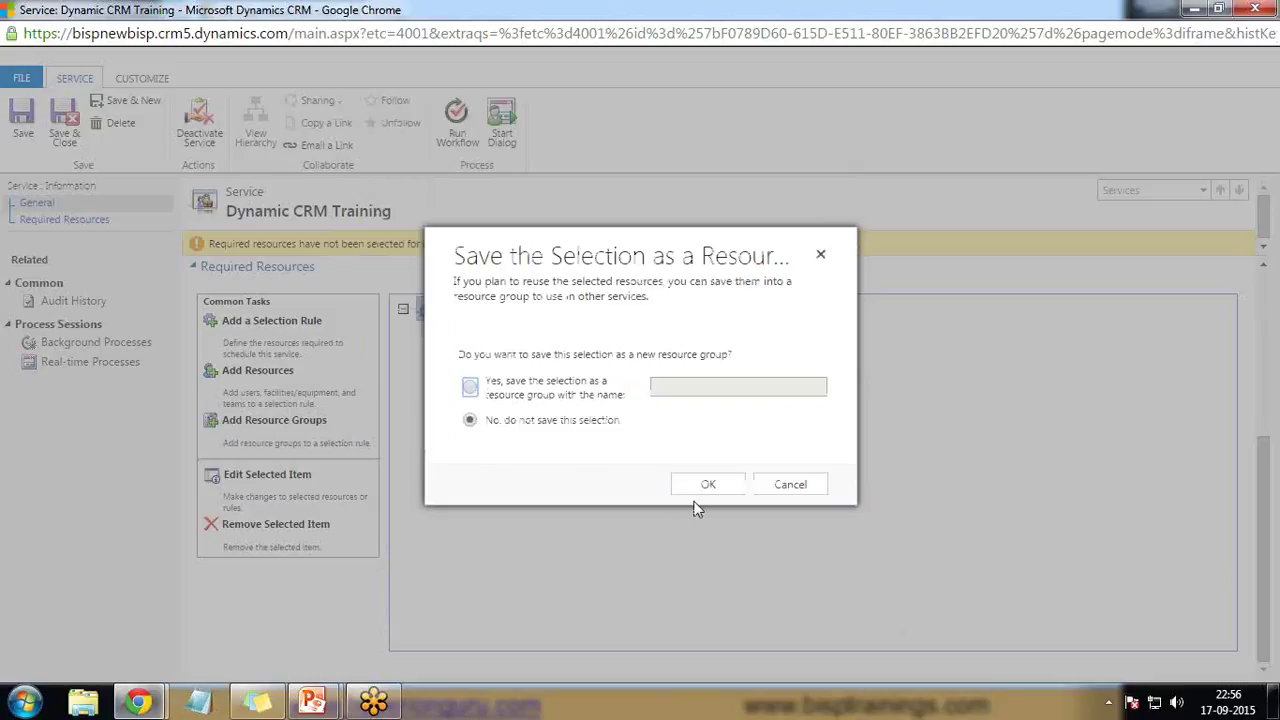
click(697, 503)
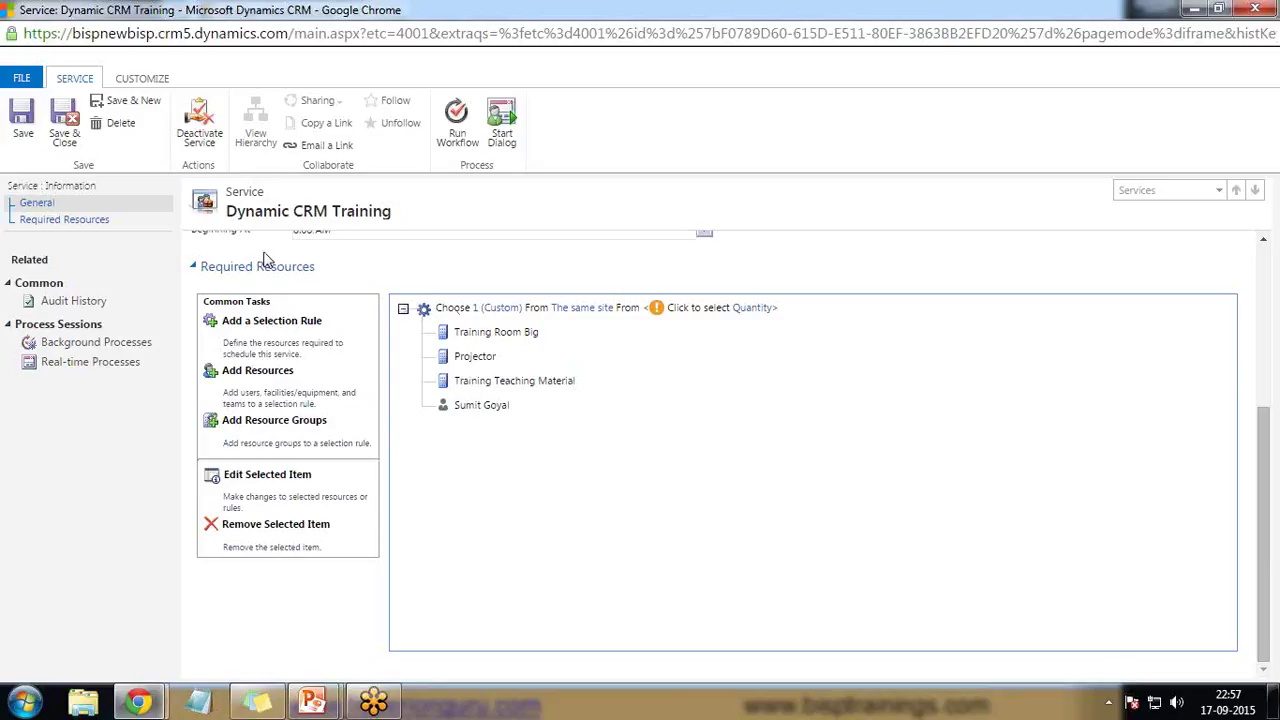
click(63, 113)
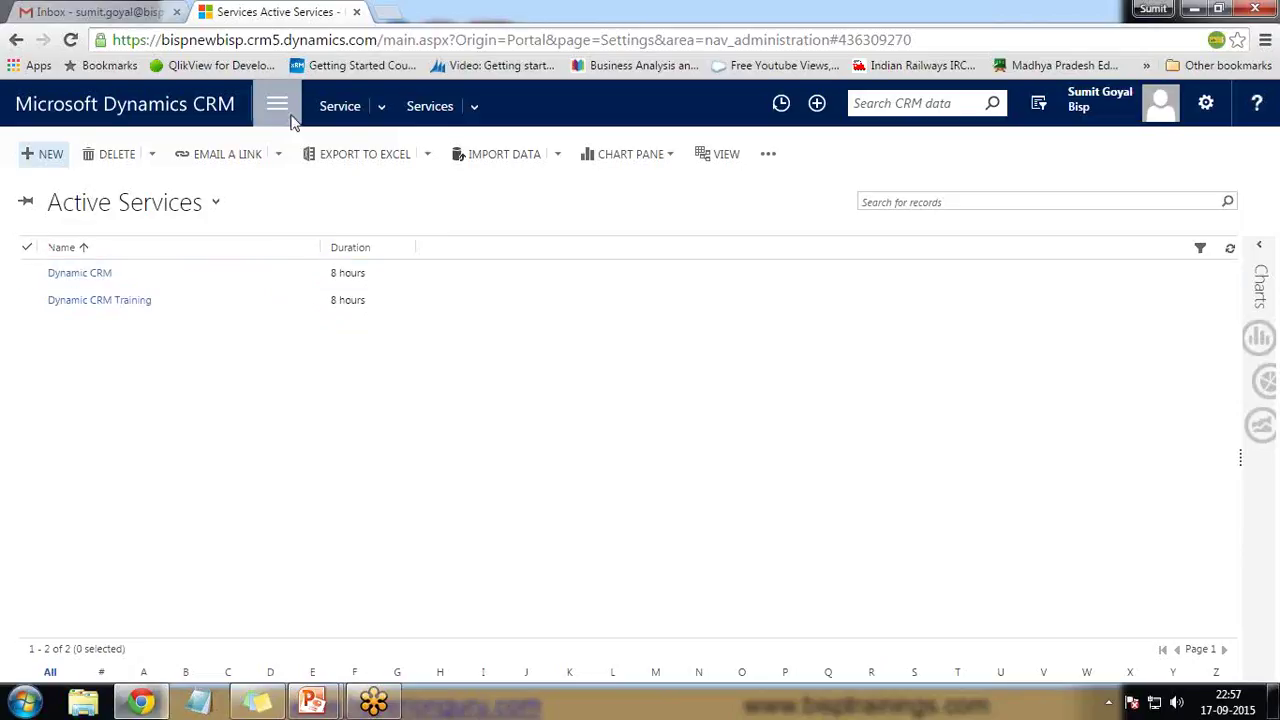
Go to the Service Calendar from the Service group of the navigation bar.
click(384, 110)
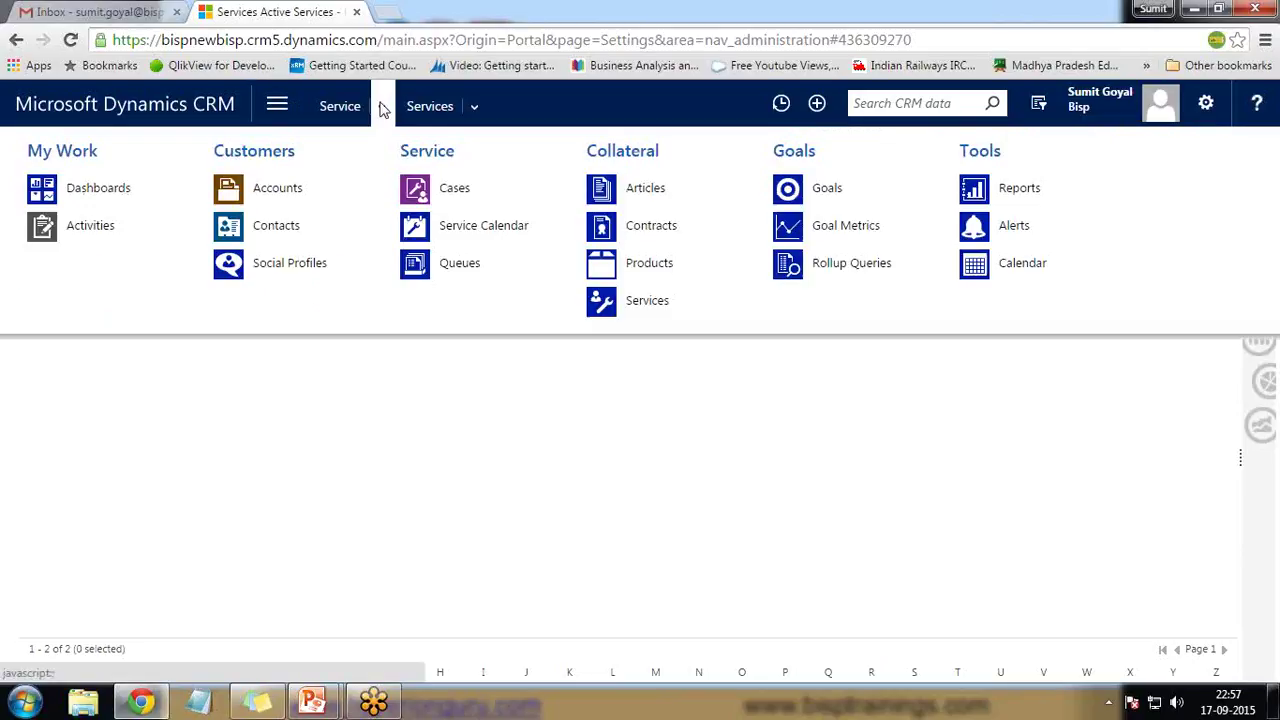
click(458, 226)
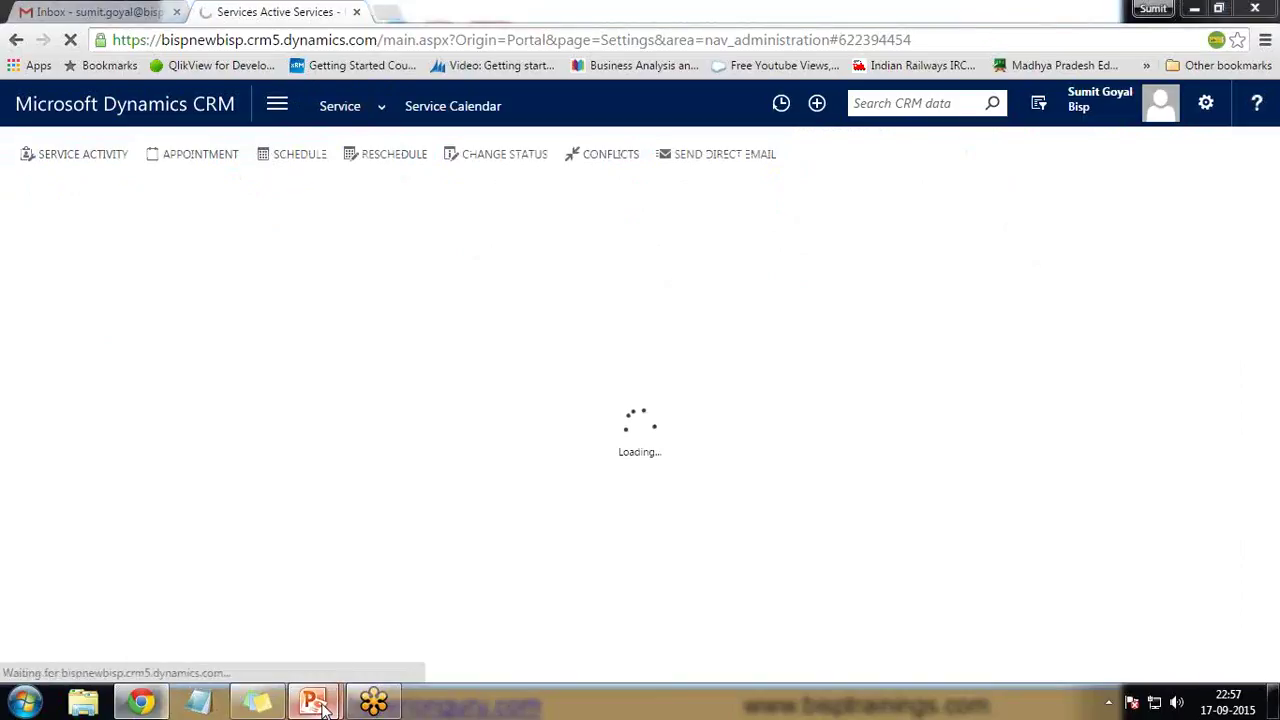
Show the presentation slide briefly, then return to the Service Calendar.
mouse_move(313, 703)
click(414, 651)
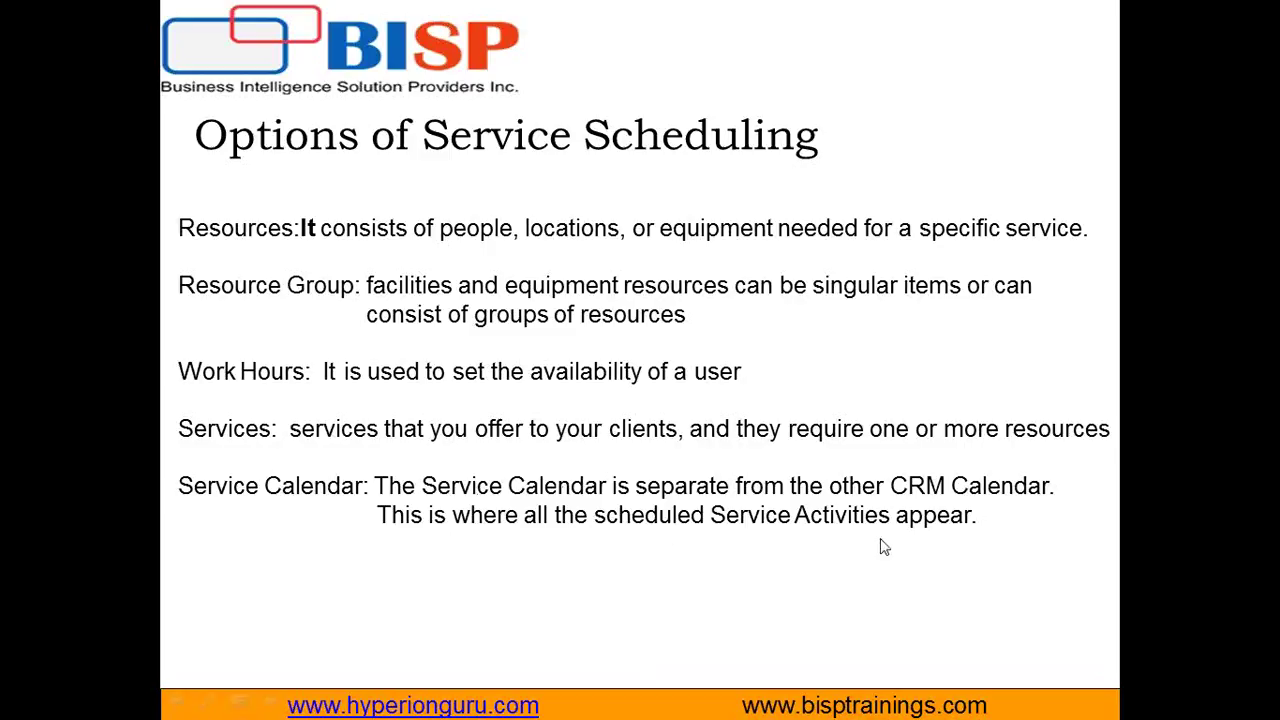
key(alt+Tab)
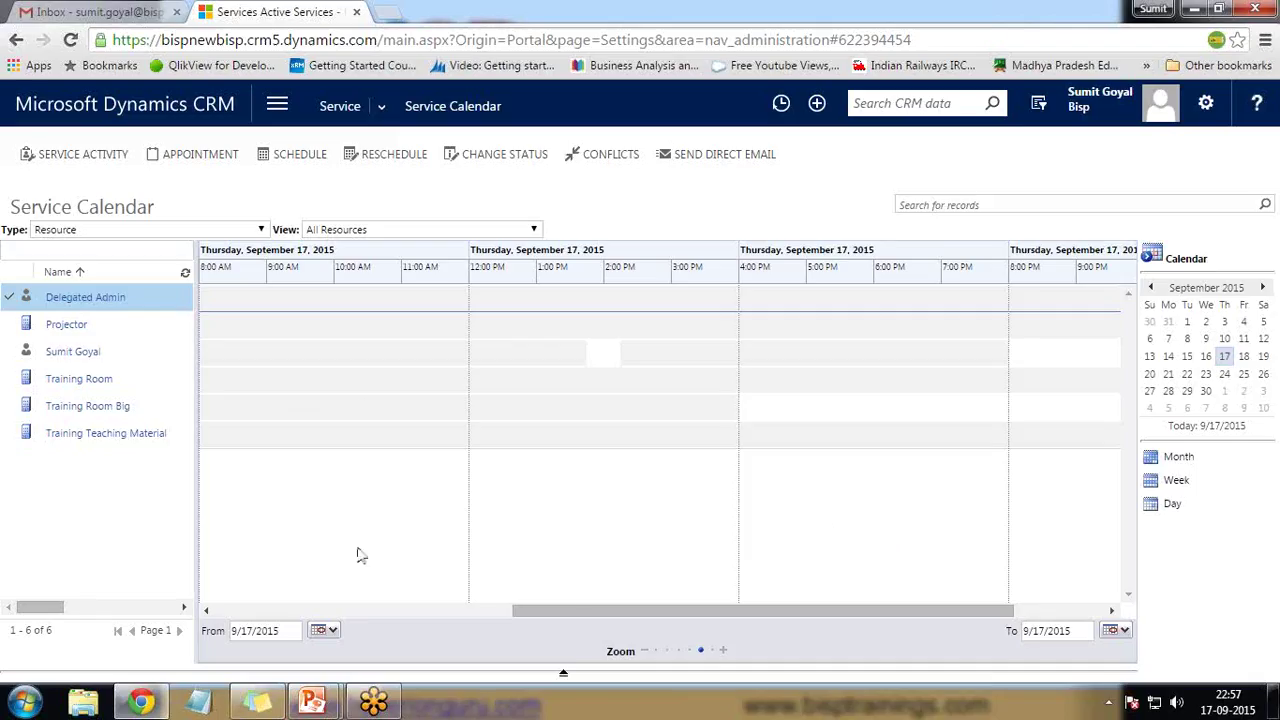
View September 2015 by month and scroll the timeline to the week of 9/20.
drag(614, 611, 770, 622)
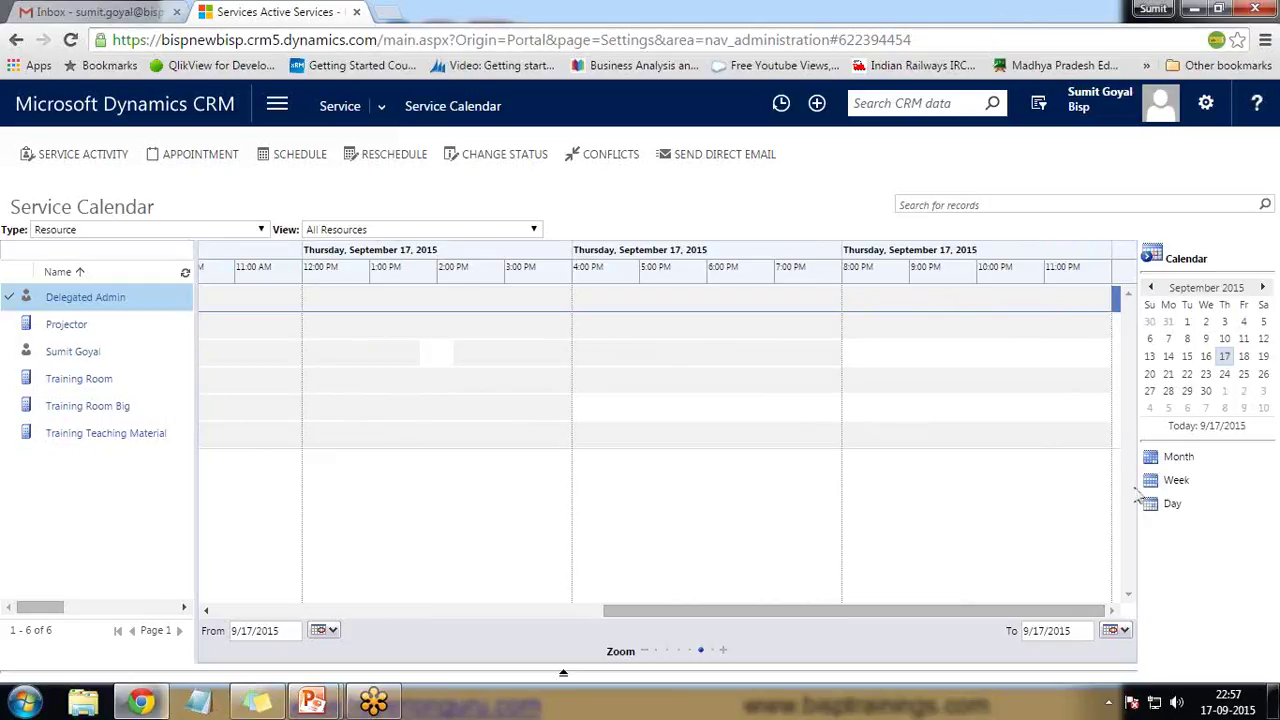
click(1173, 484)
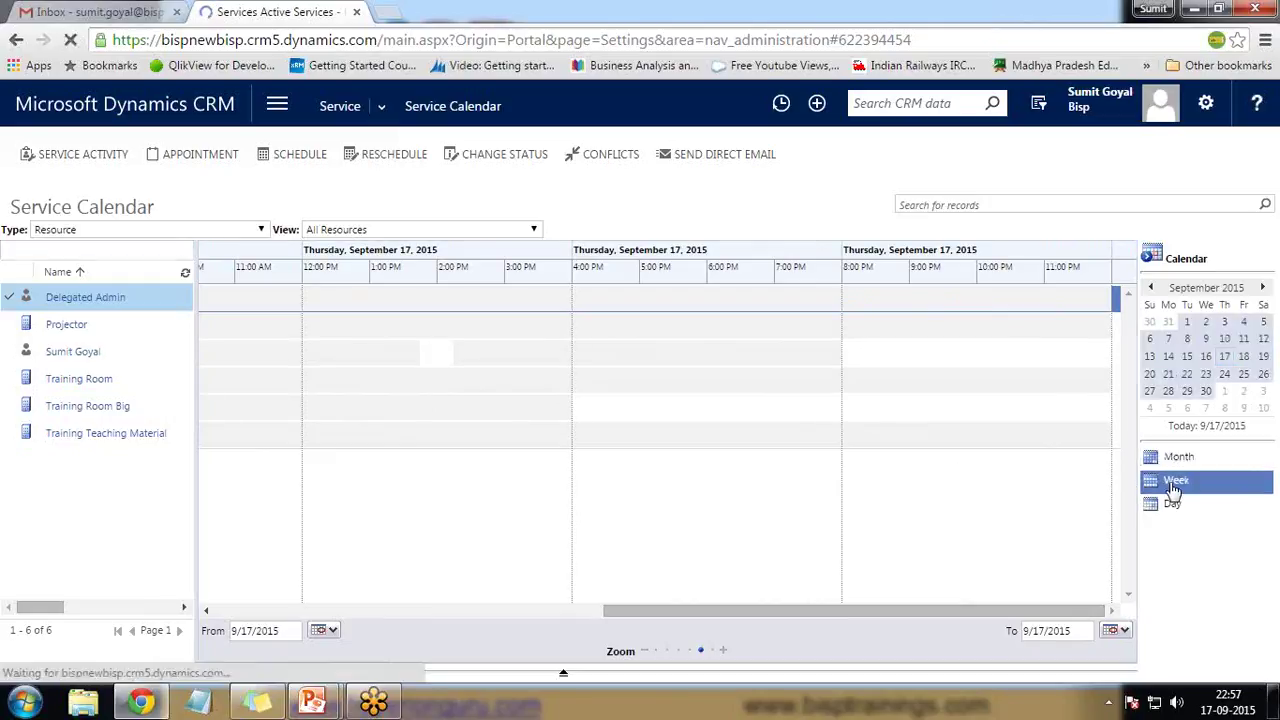
click(1170, 504)
click(1170, 458)
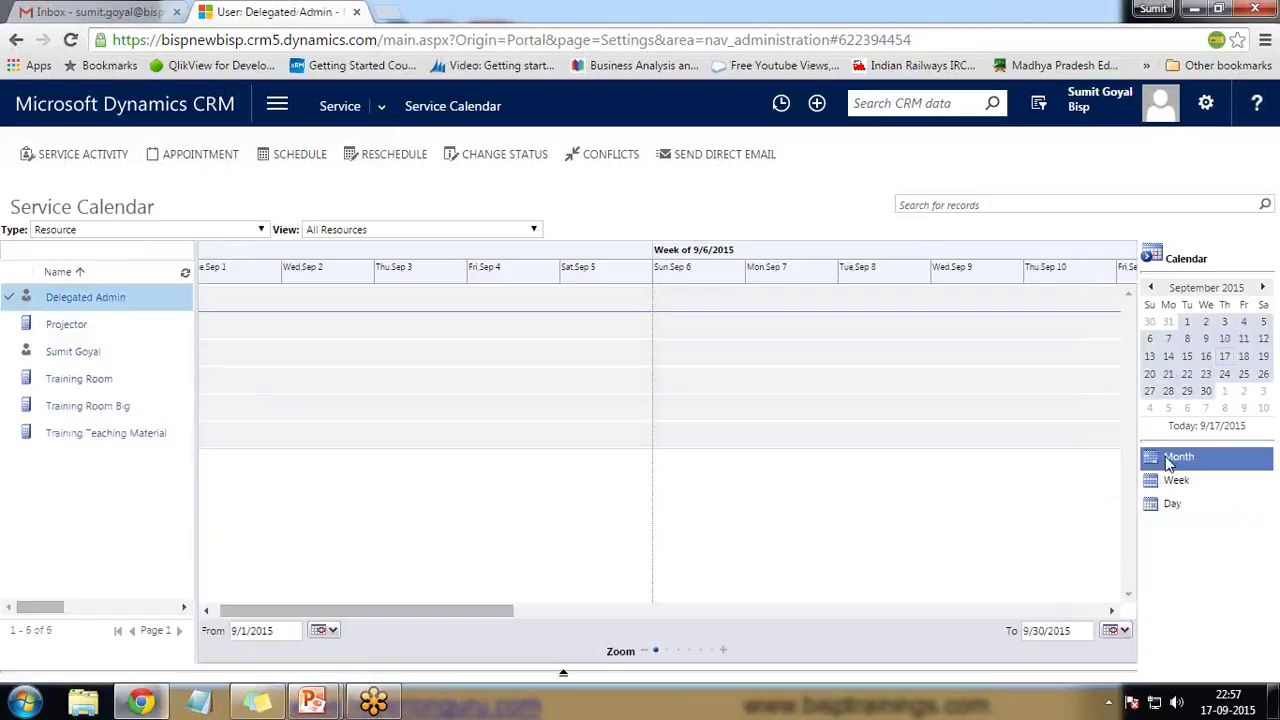
drag(395, 609, 1034, 643)
drag(965, 610, 834, 606)
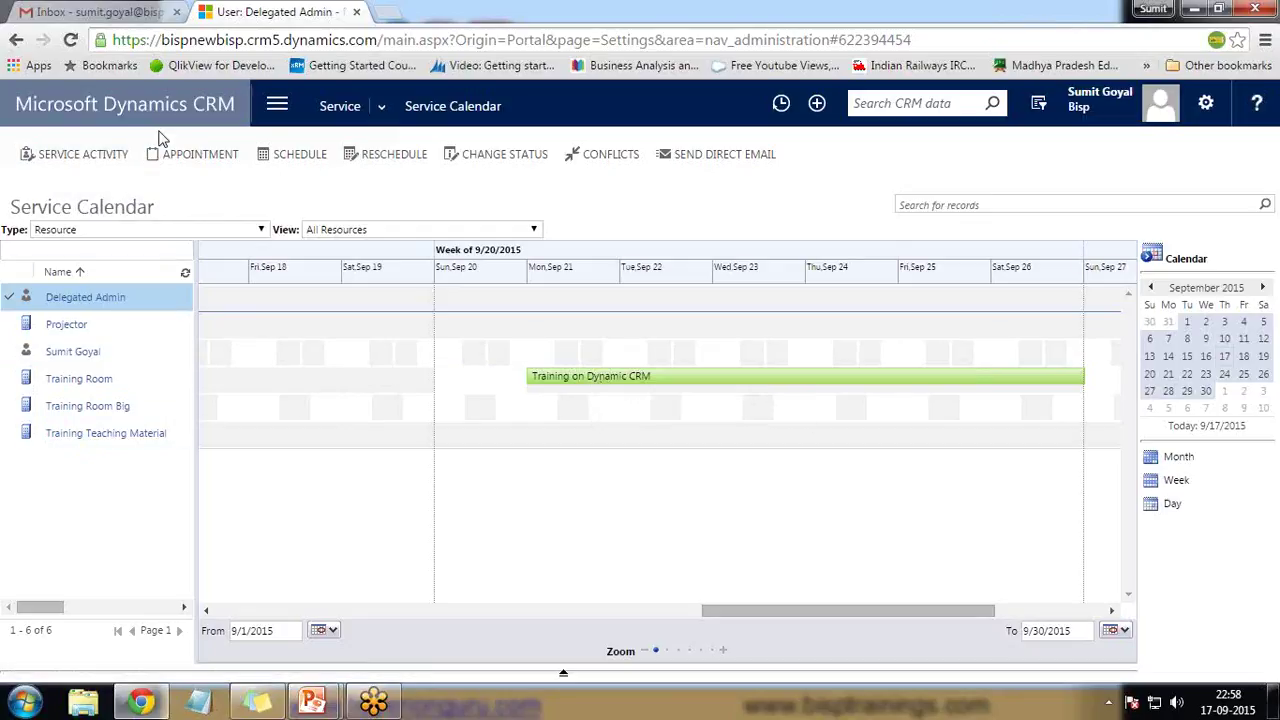
Start a new service activity with subject 'Dynamic CRM Training For Batch 4001'.
click(92, 154)
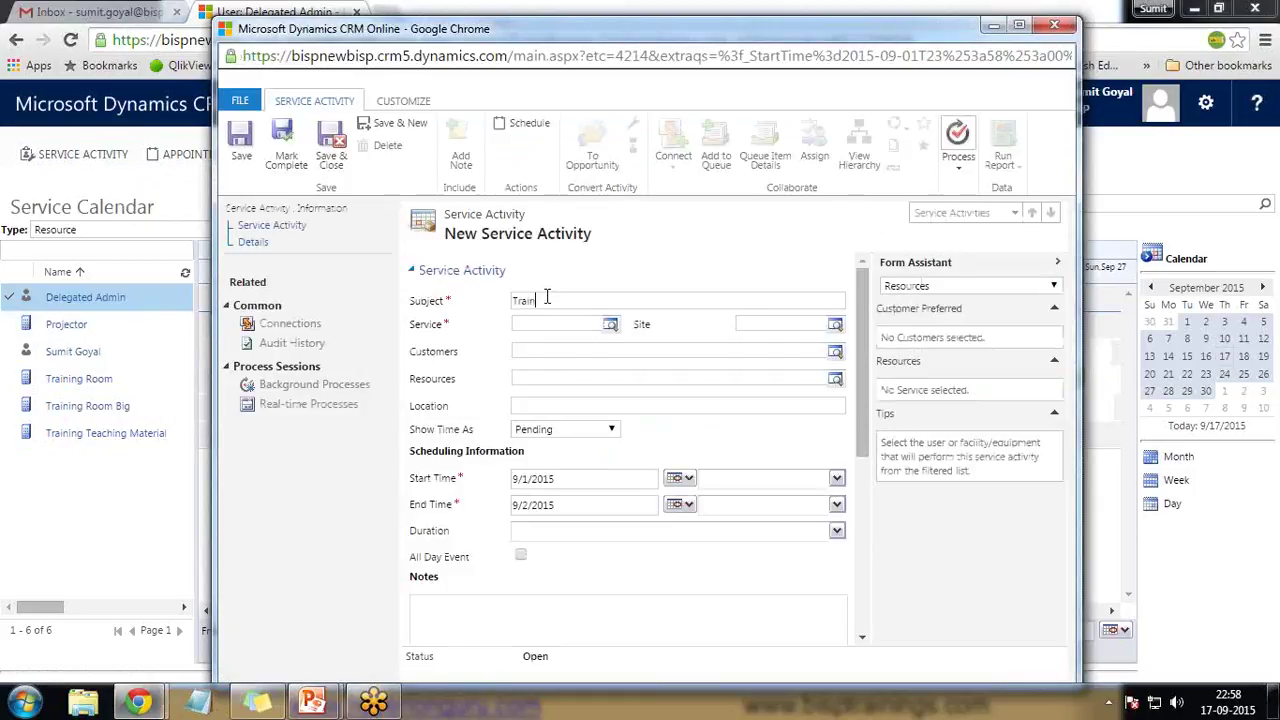
key(BackSpace)
key(BackSpace)
key(BackSpace)
key(BackSpace)
key(BackSpace)
text(y)
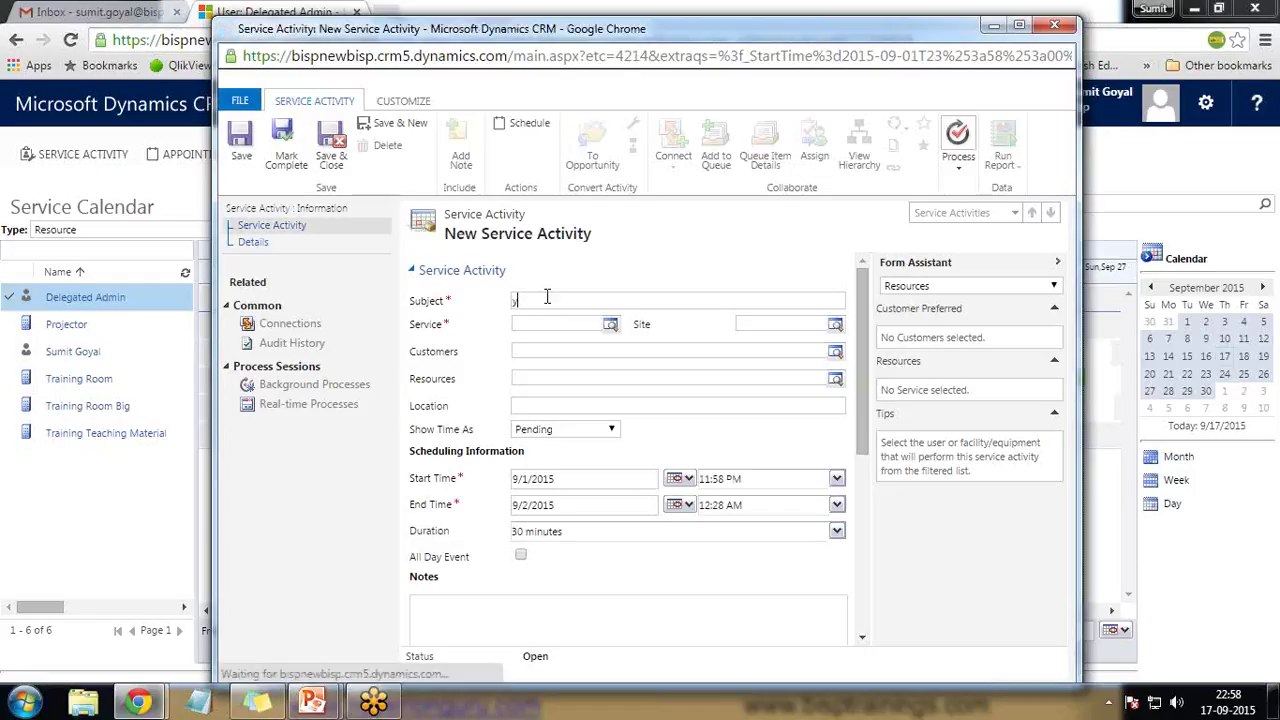
text(Dynamics CRM Training For B)
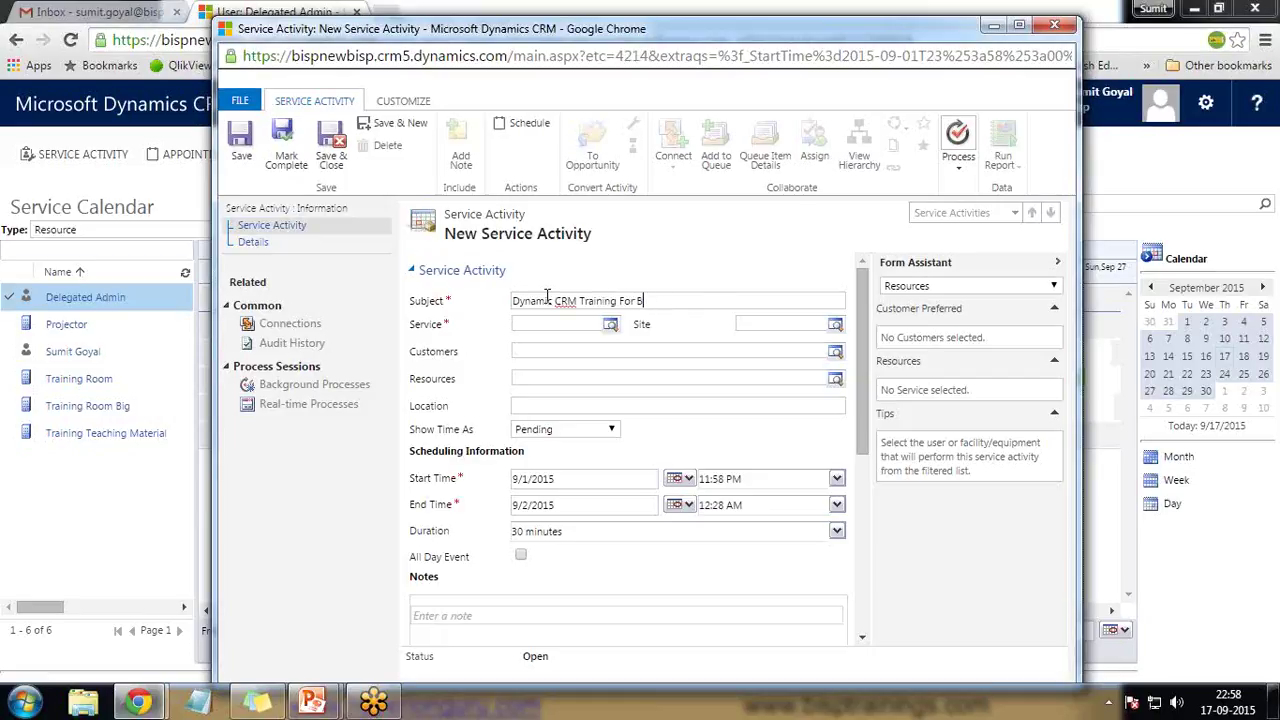
text(4001)
Set the service to Dynamic CRM Training and the site to Gurgaon Sec 48.
click(588, 327)
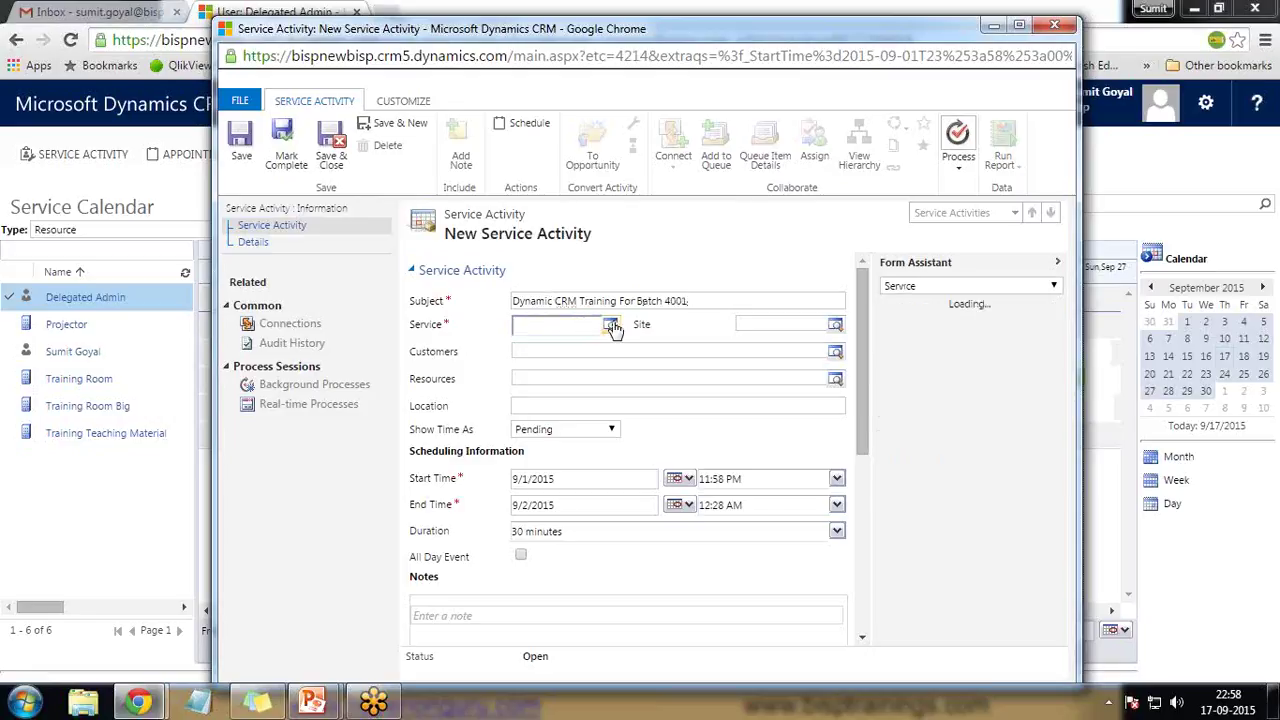
click(611, 327)
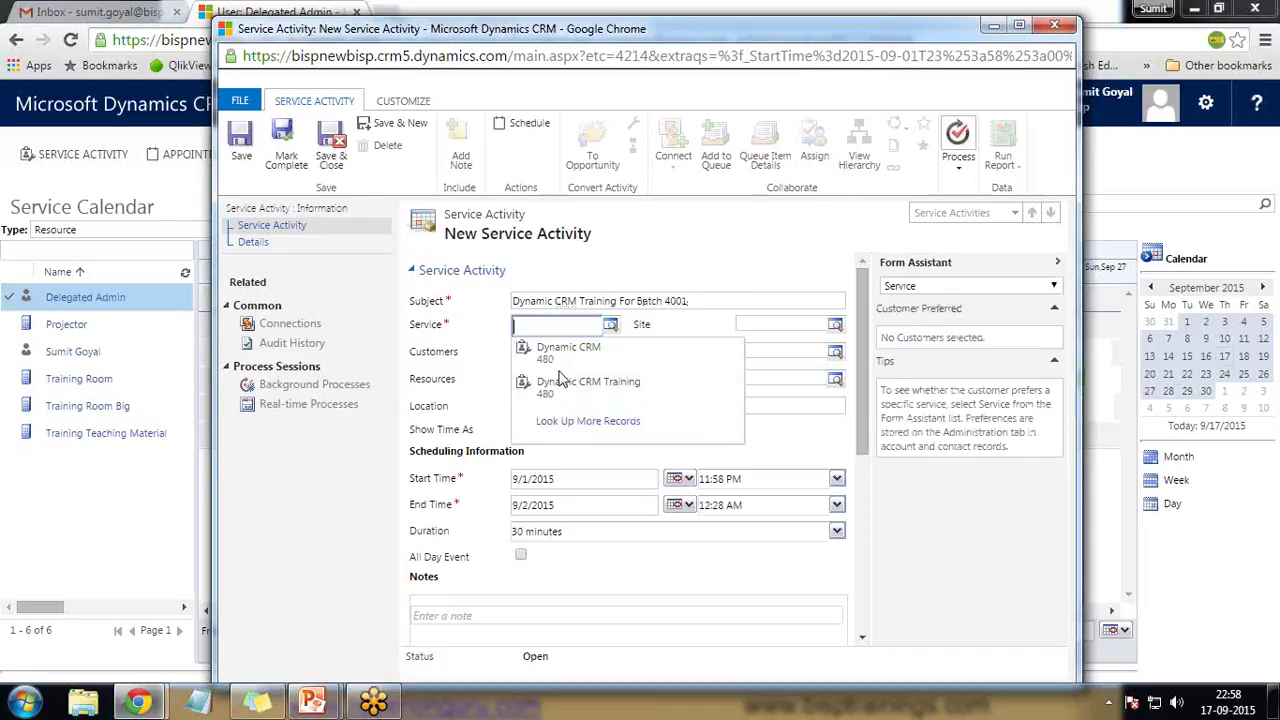
click(560, 390)
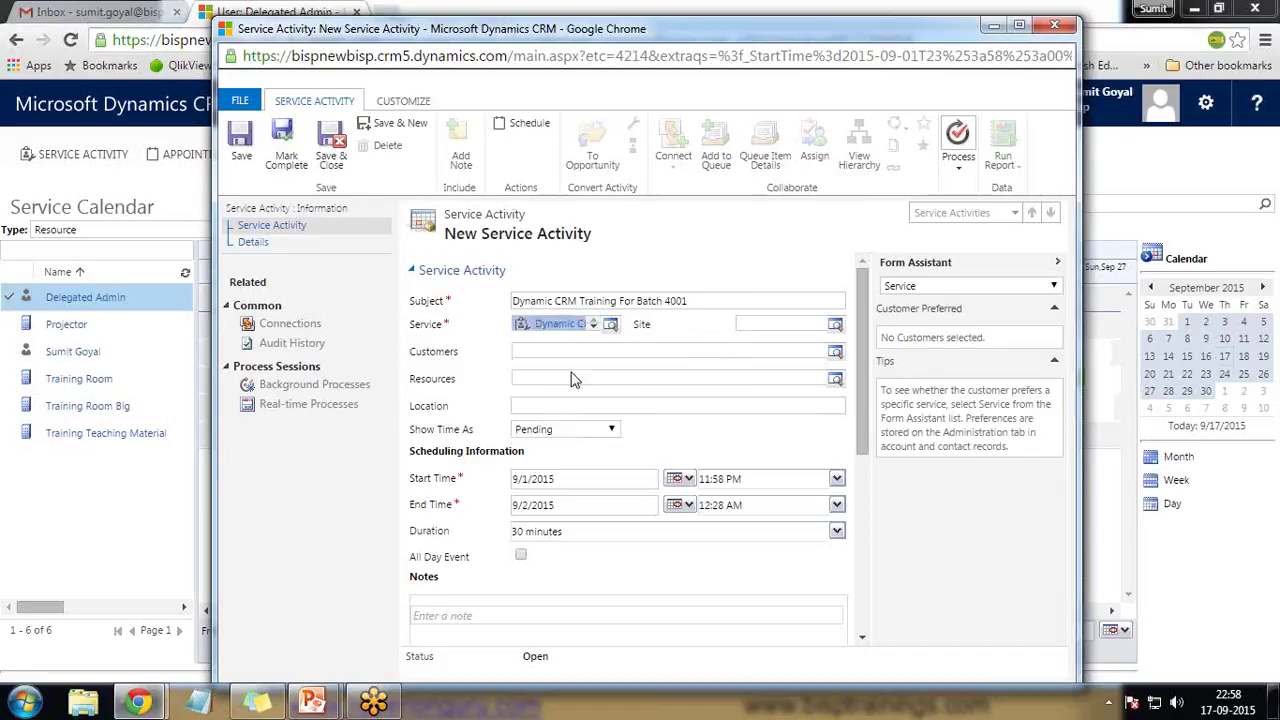
click(836, 326)
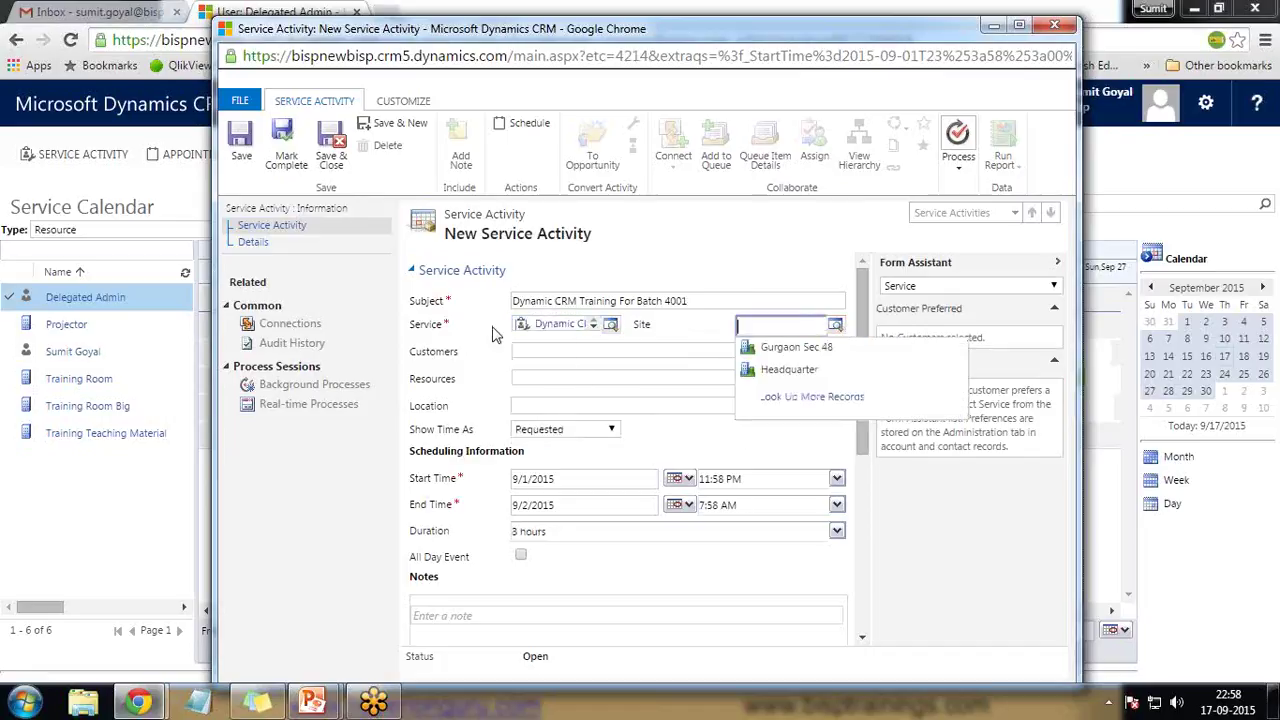
click(785, 347)
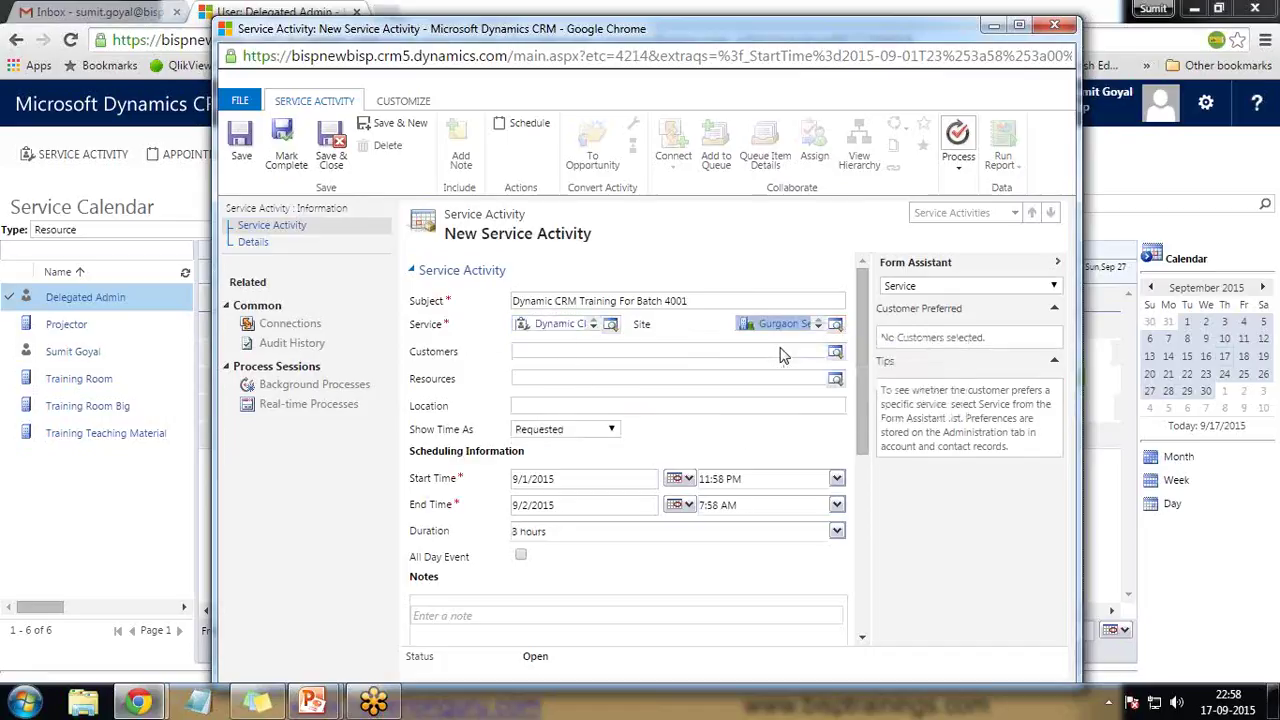
click(720, 362)
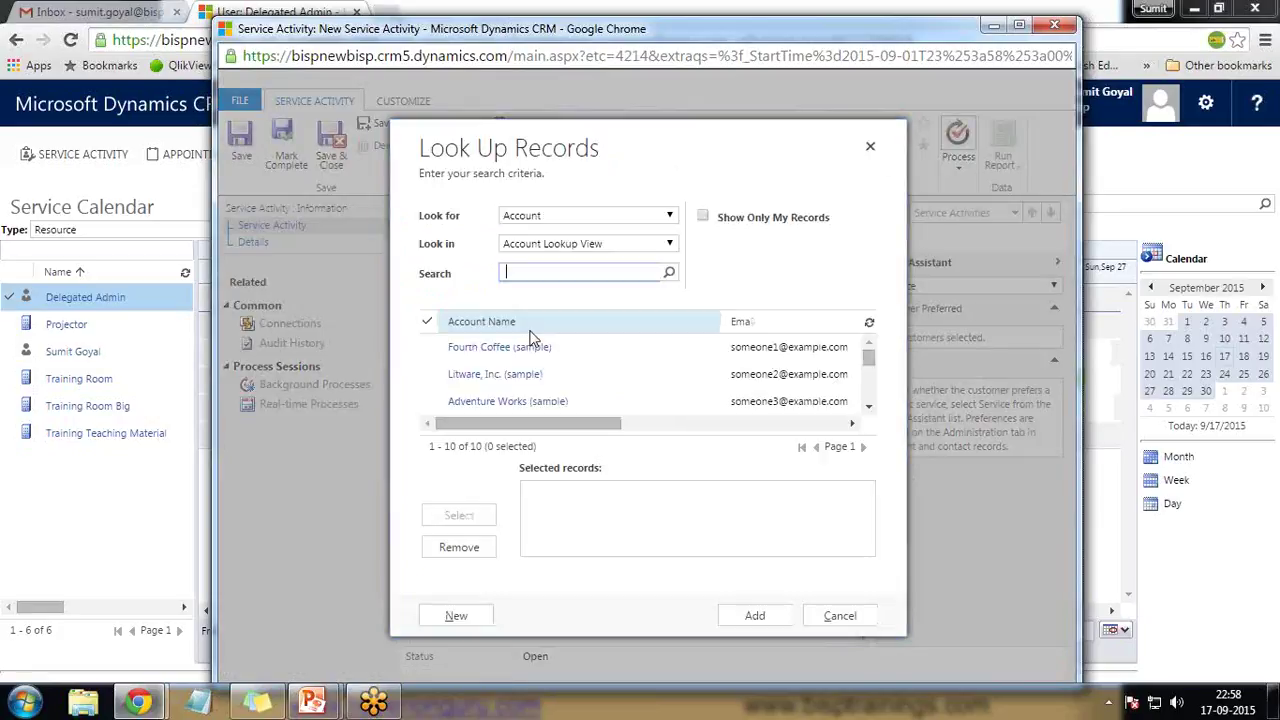
Add all listed contacts as the activity's customers.
click(552, 218)
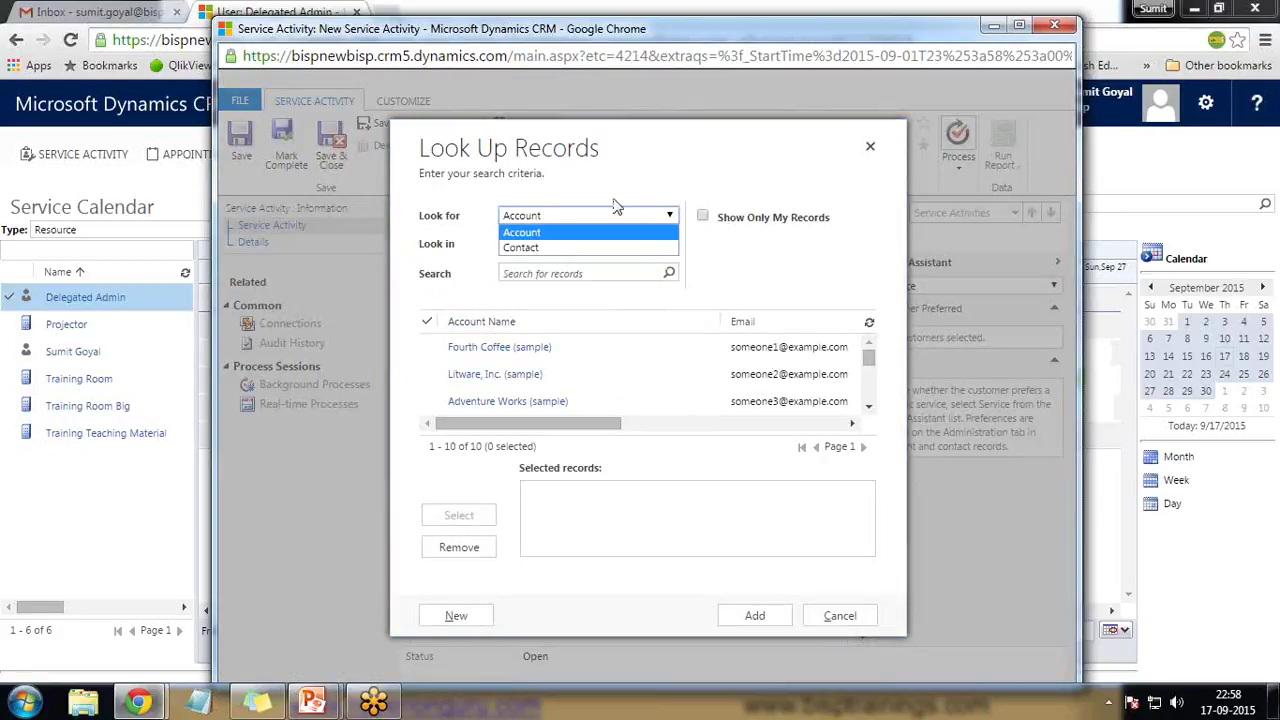
click(545, 248)
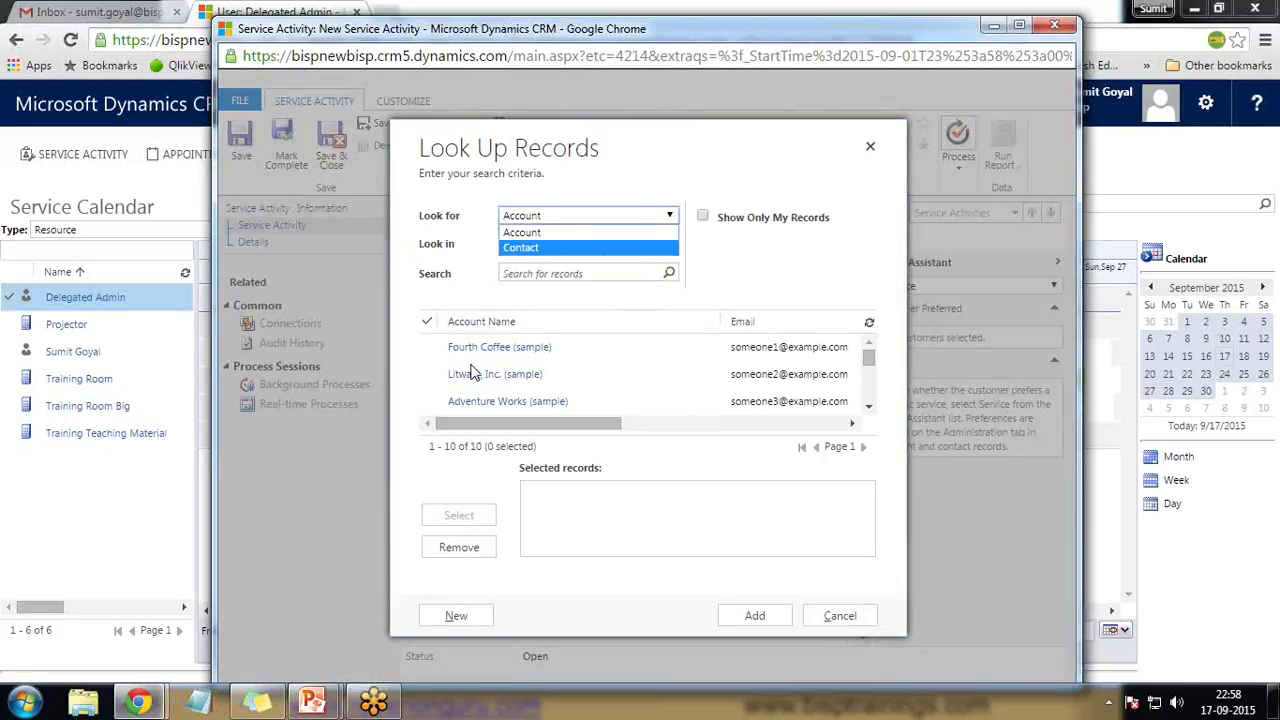
click(427, 321)
click(459, 515)
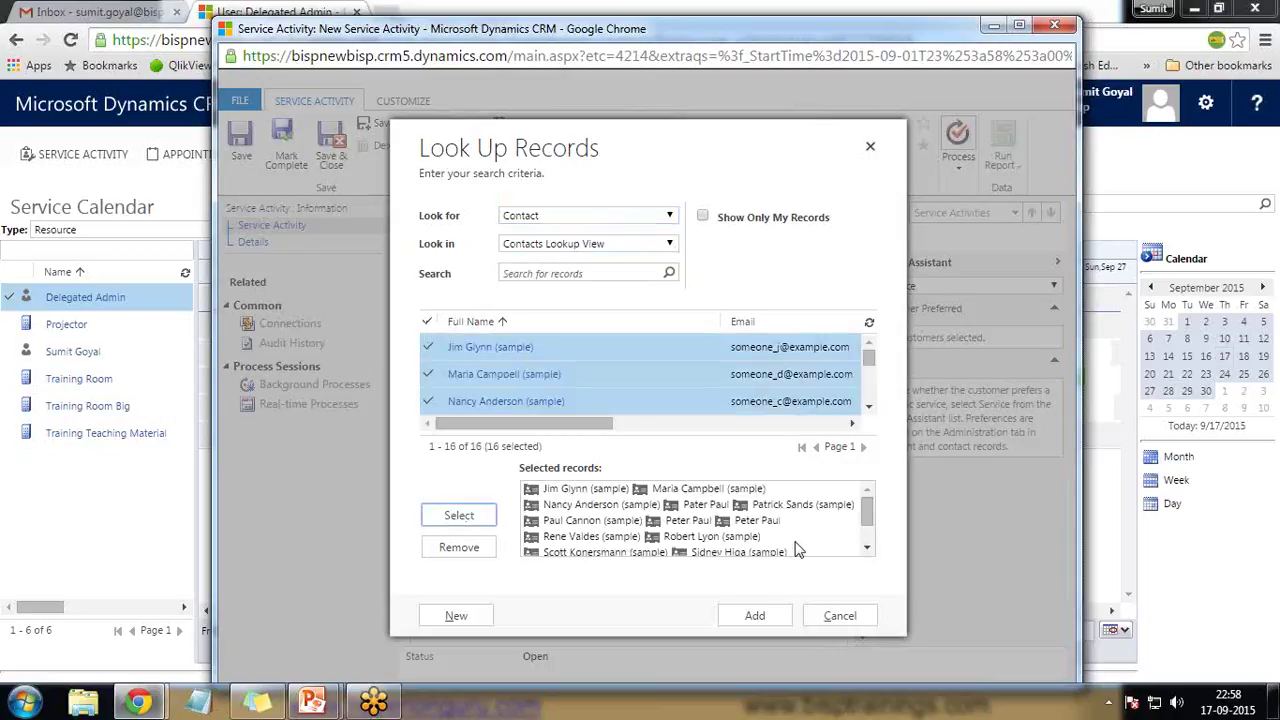
click(757, 616)
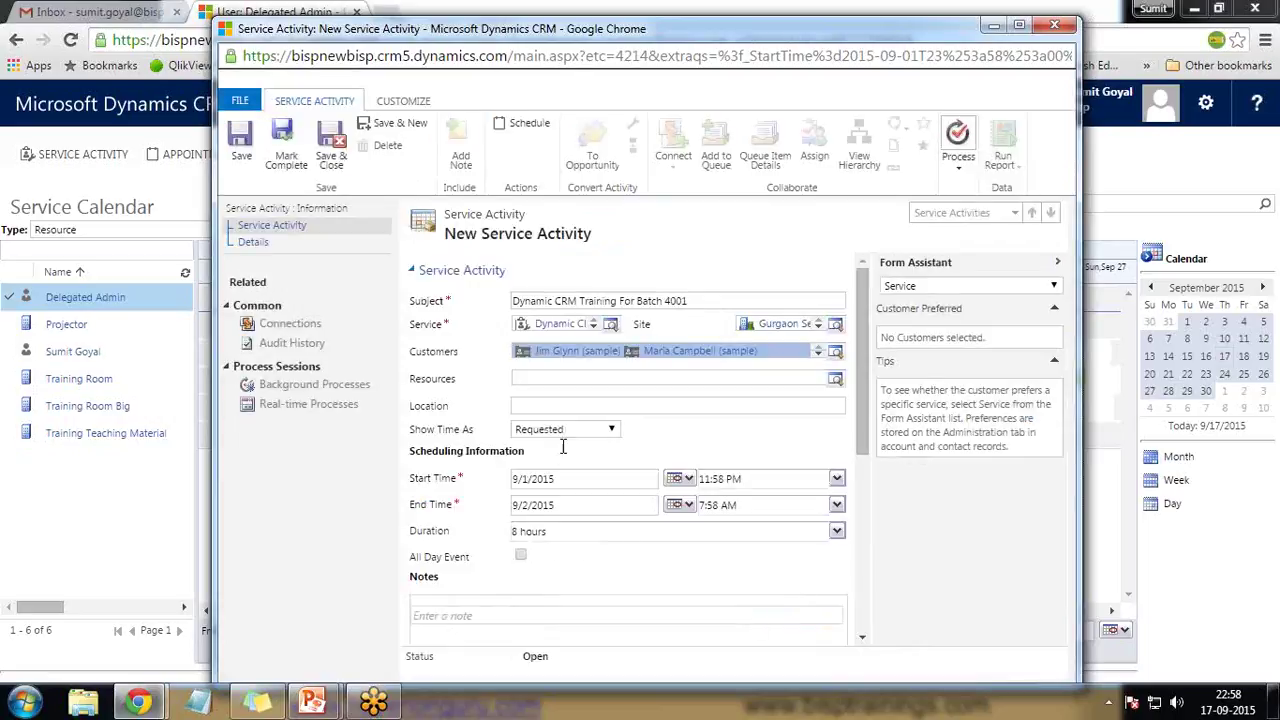
Add Training Room Big, Projector and Training Teaching Material as facility/equipment resources.
click(833, 380)
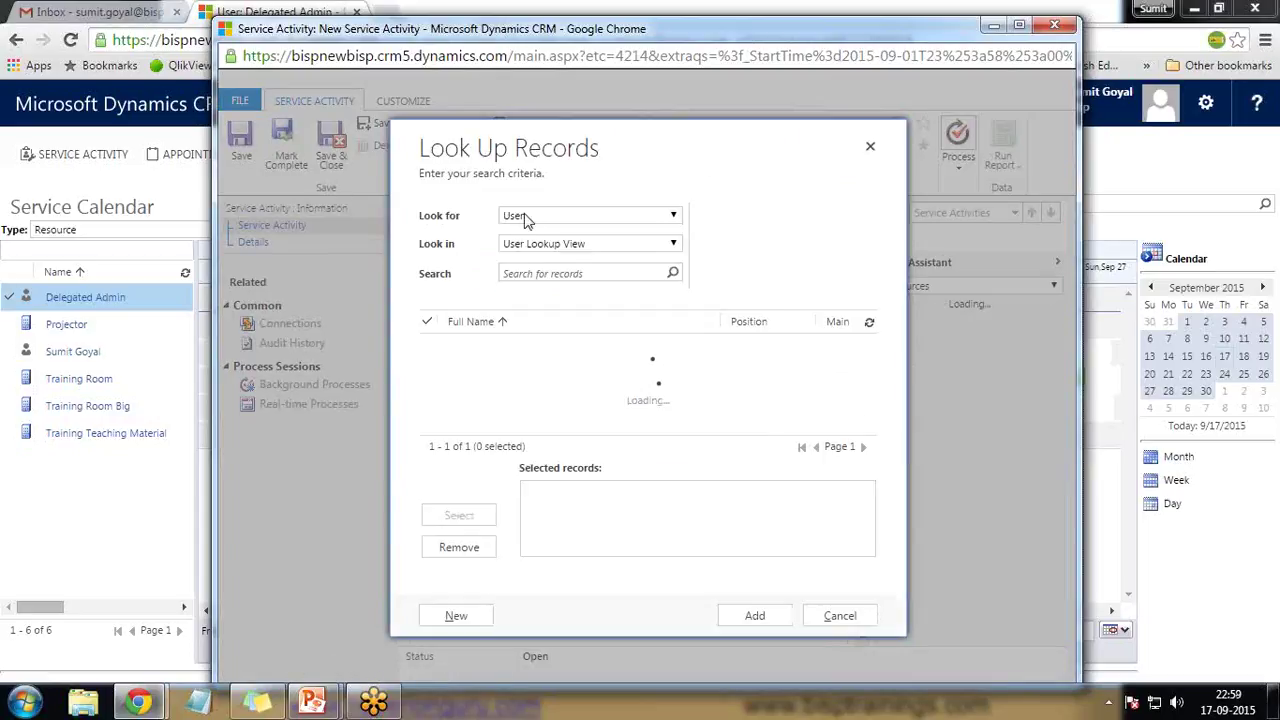
click(529, 217)
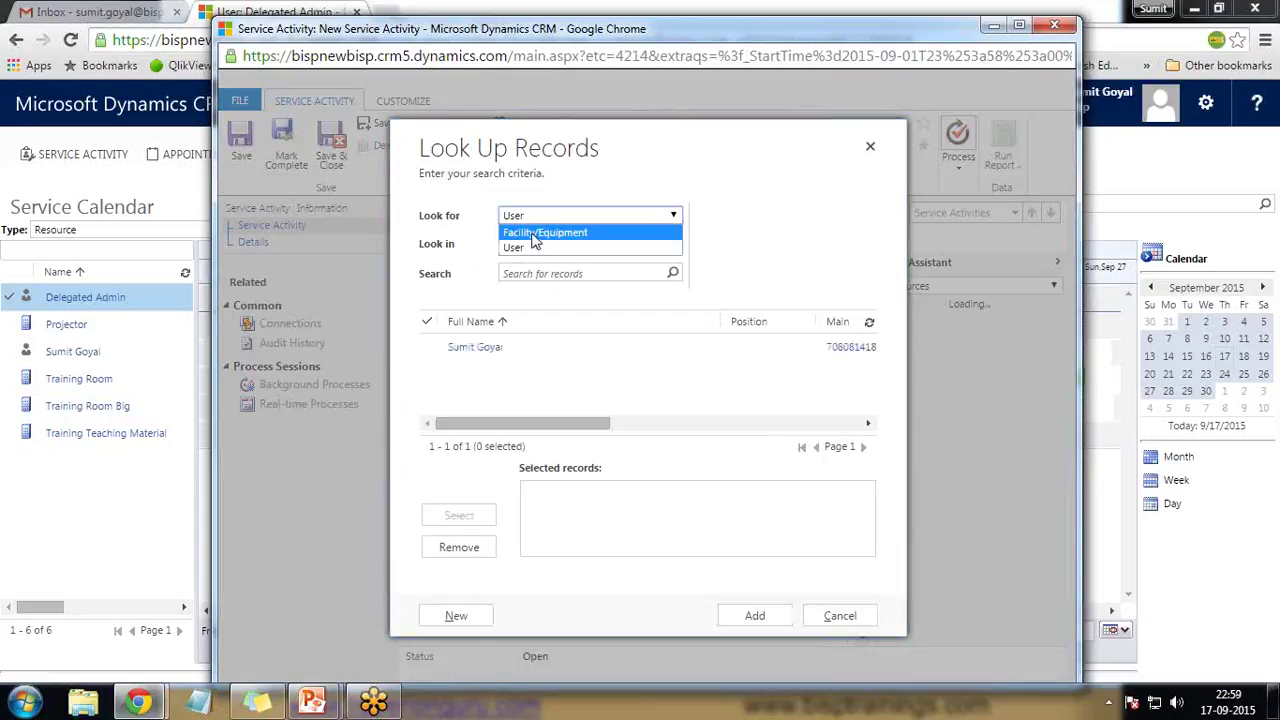
click(535, 233)
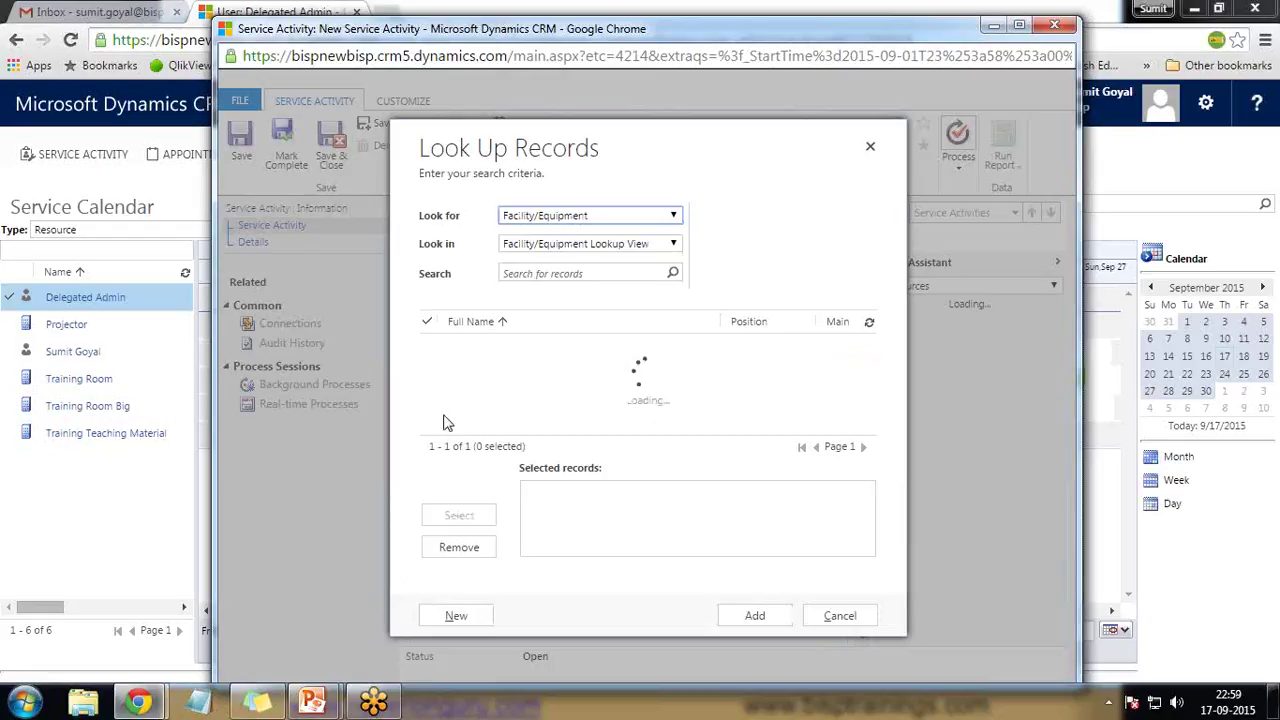
click(424, 376)
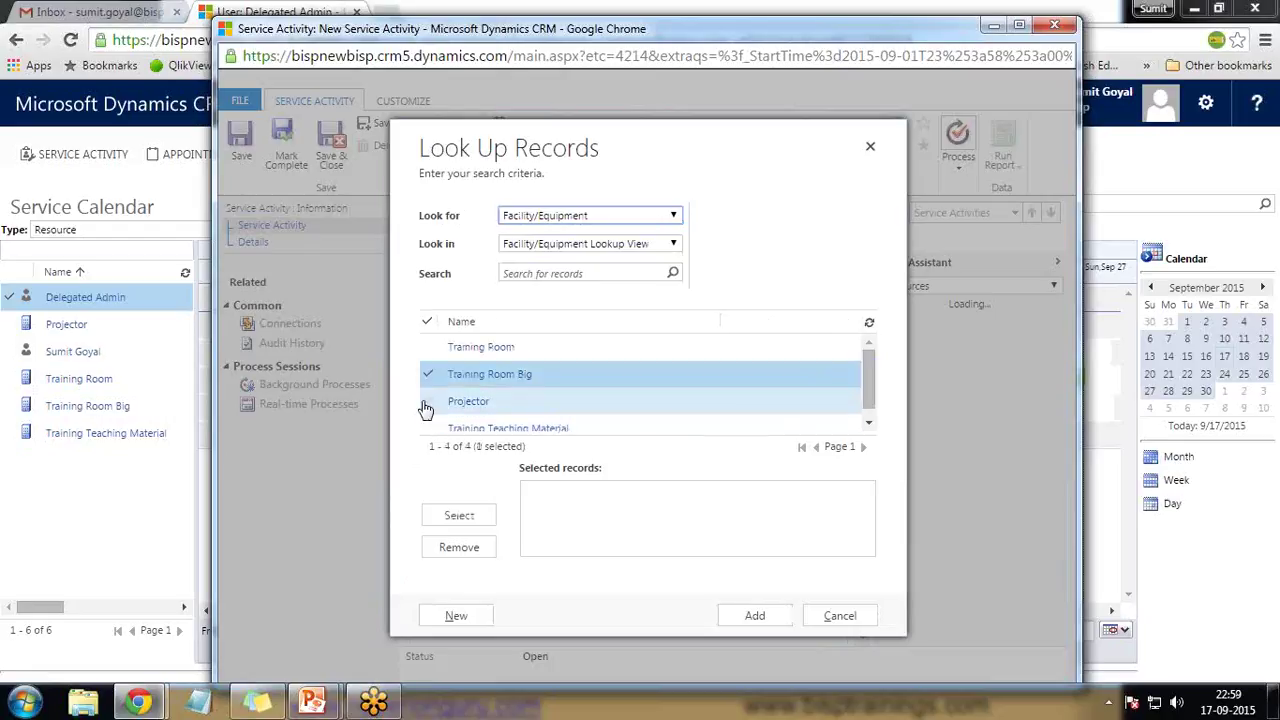
click(425, 402)
click(426, 428)
click(447, 516)
click(740, 620)
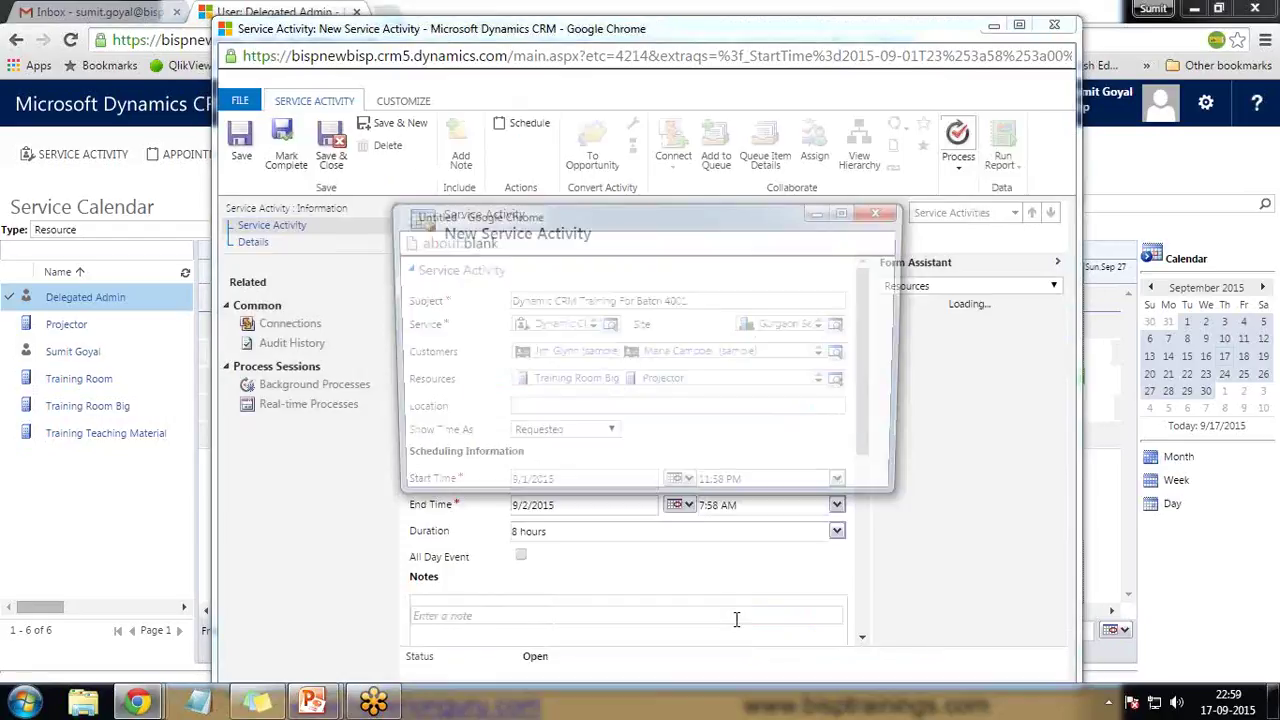
Dismiss the error report and set the start date to 10/5/2015.
click(839, 480)
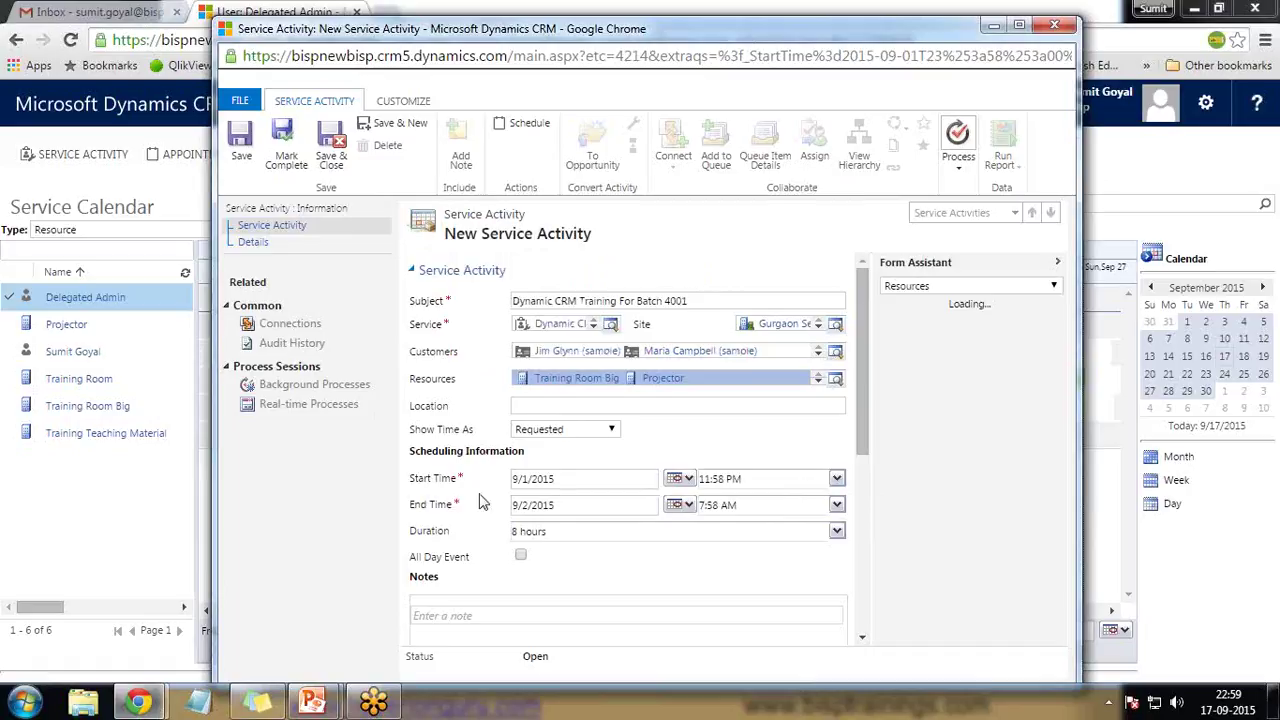
click(675, 478)
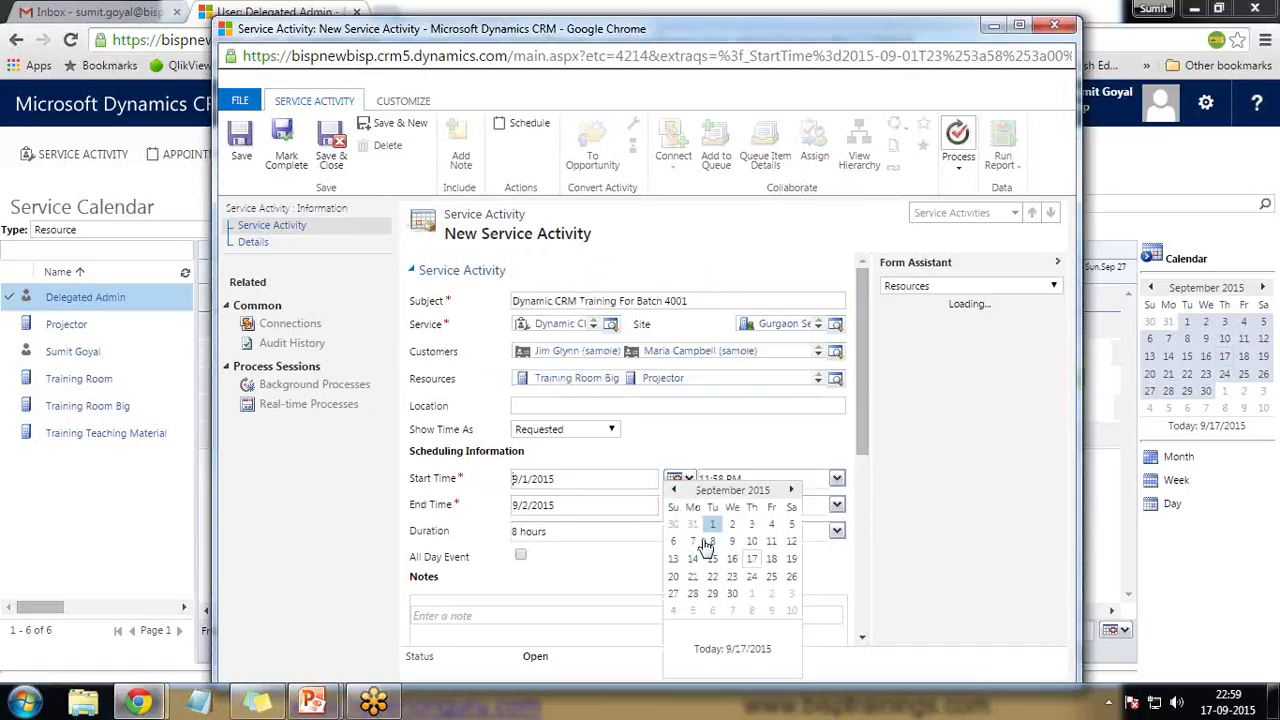
click(791, 489)
click(751, 525)
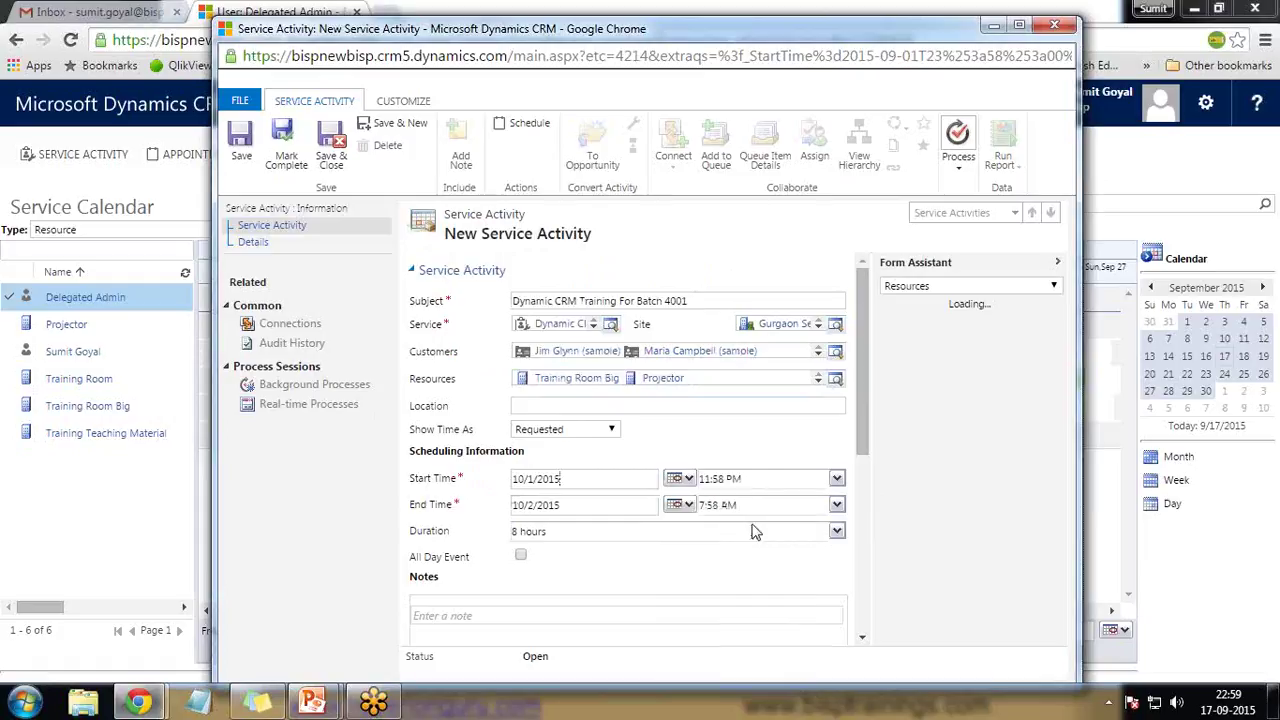
click(678, 505)
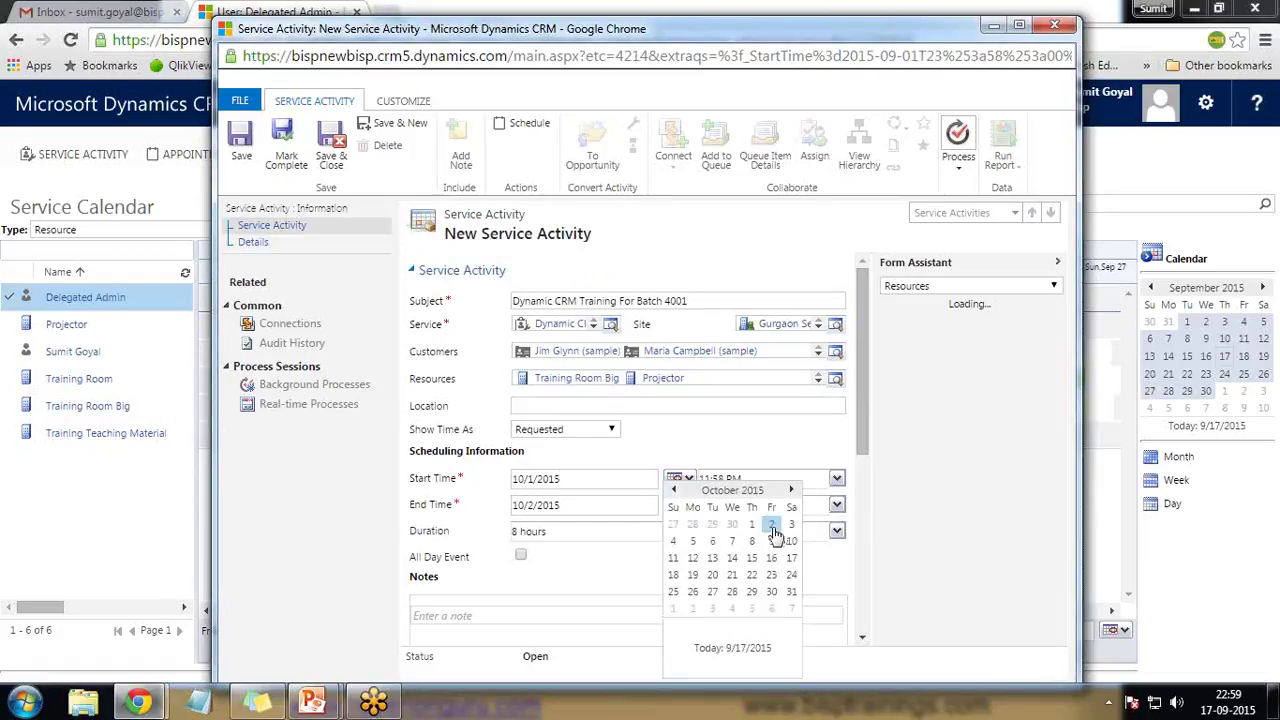
click(590, 482)
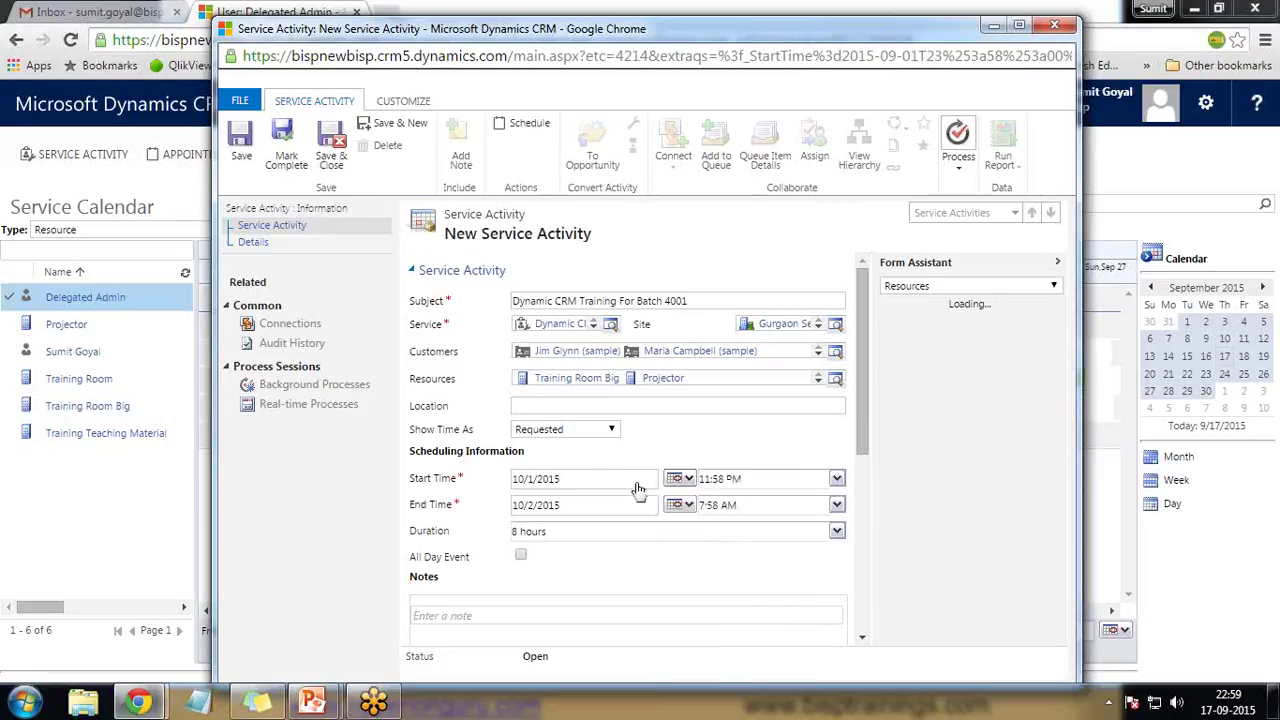
click(676, 478)
click(692, 545)
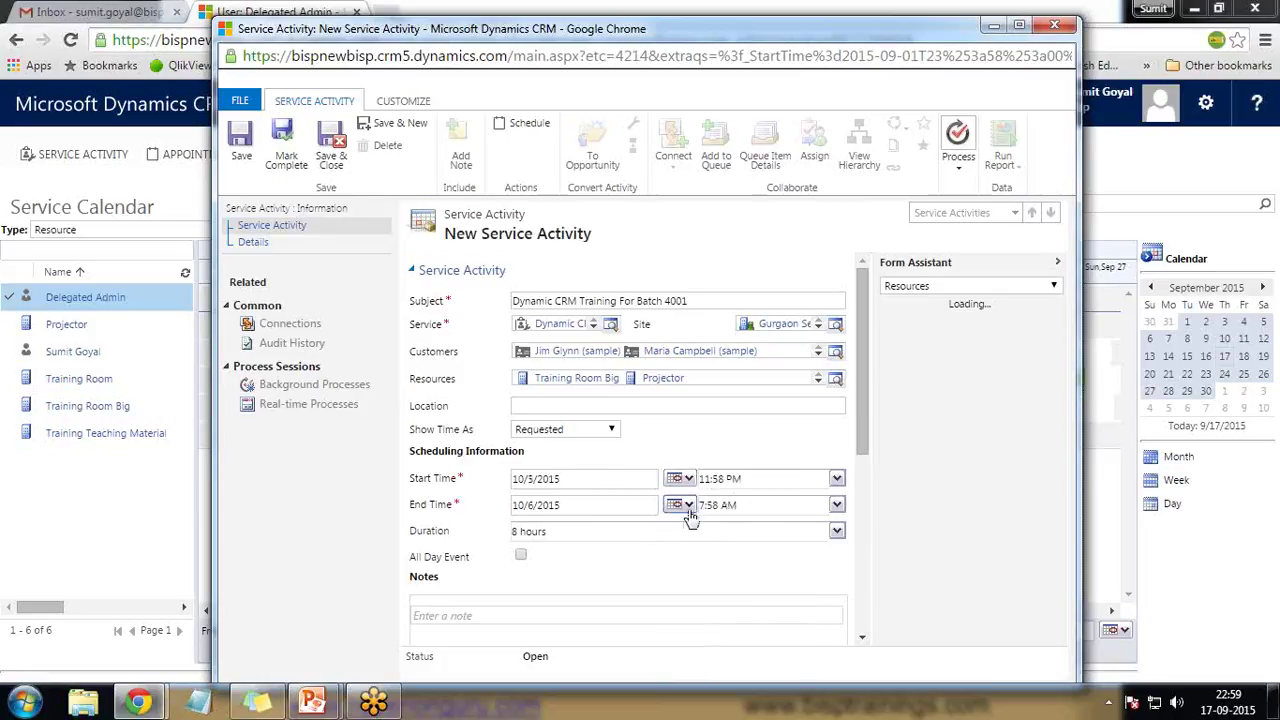
Set the end date to 10/10/2015, make it an all-day event, and save.
click(678, 505)
click(791, 545)
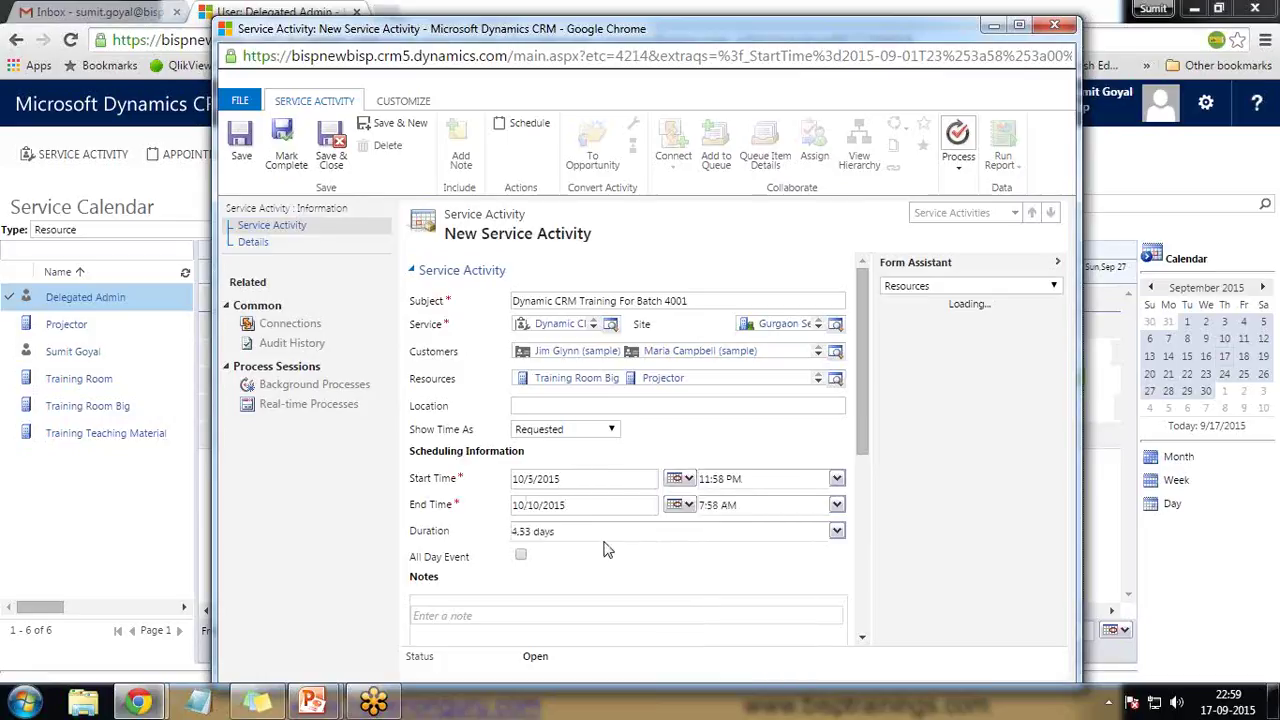
click(522, 557)
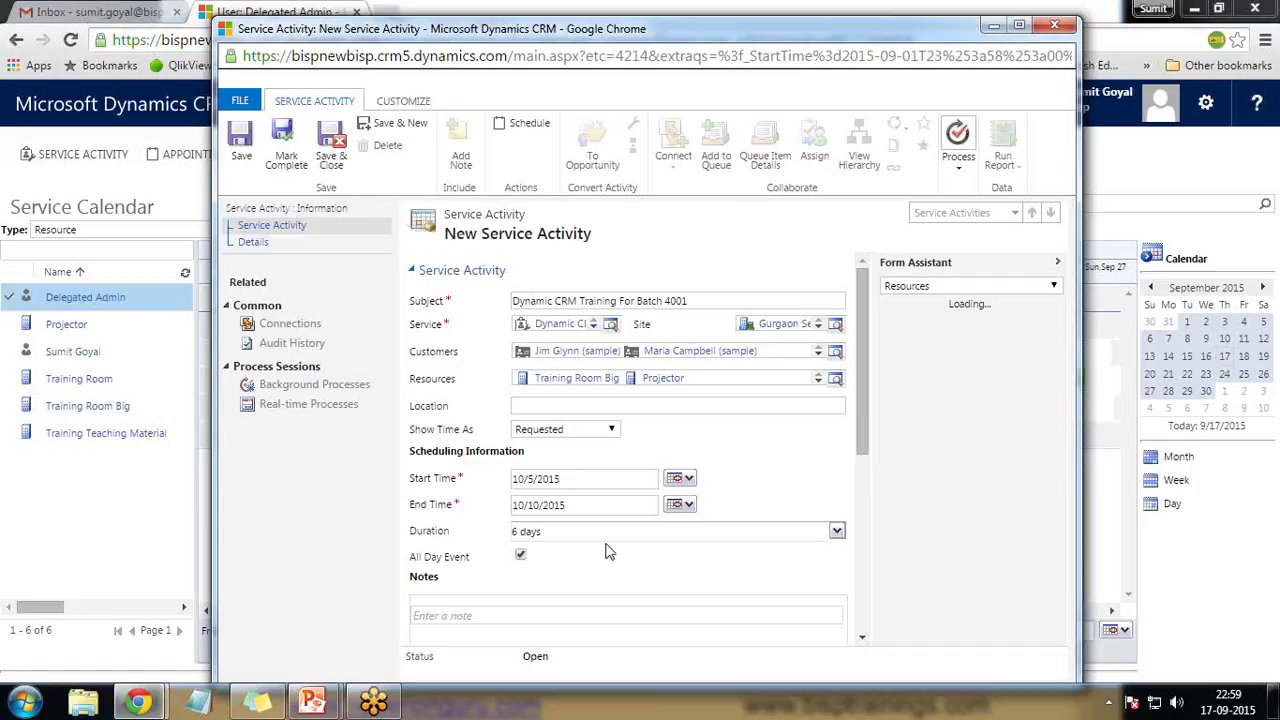
scroll(610, 545, down, 3)
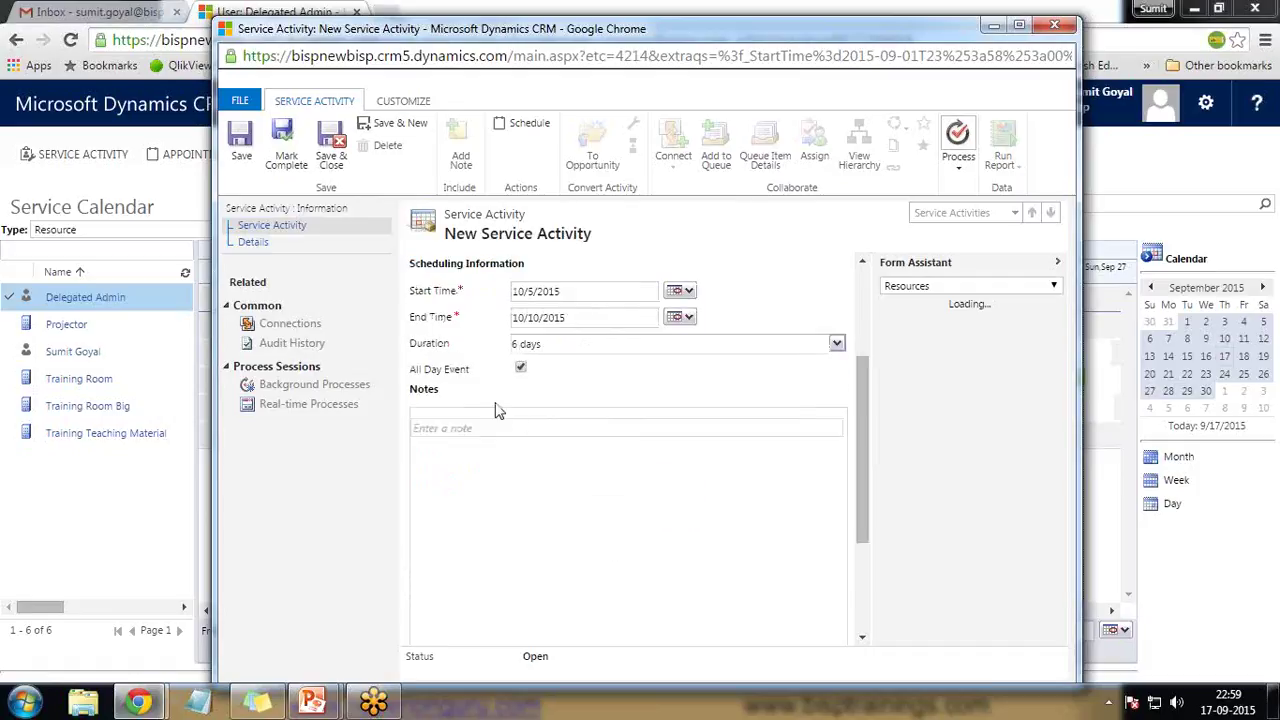
click(241, 140)
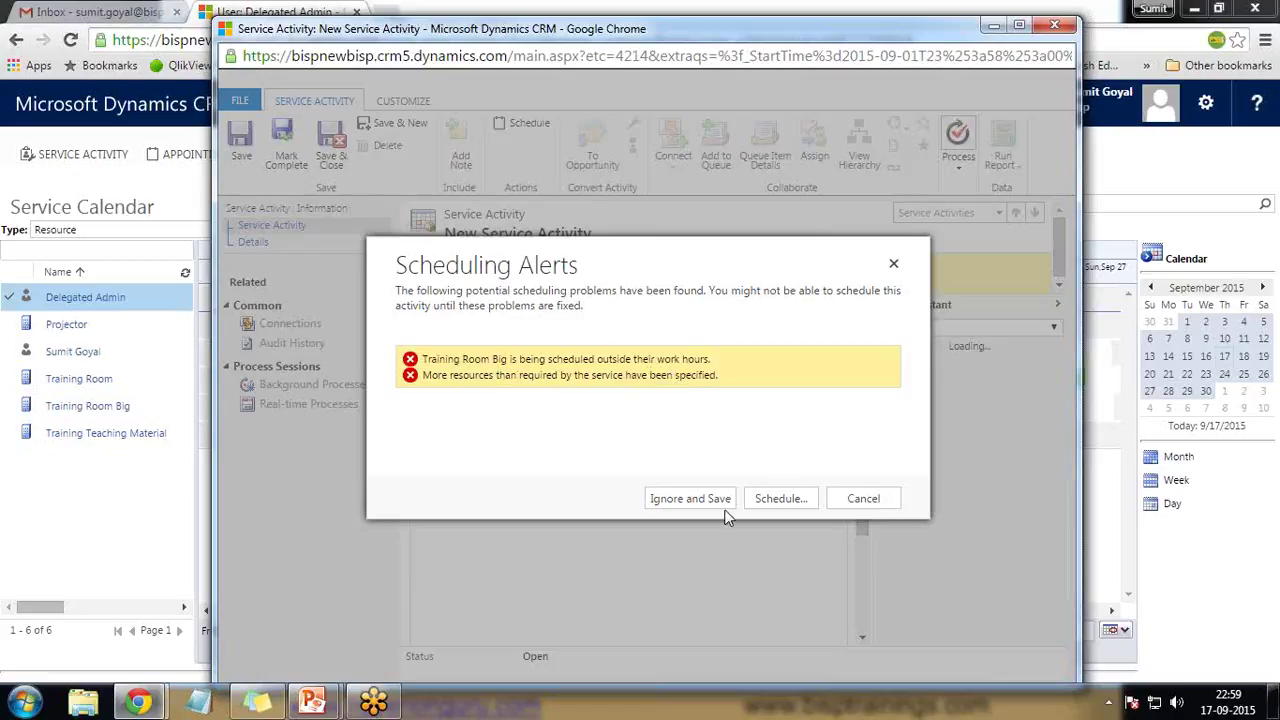
Choose Ignore and Save to save despite the work-hours and extra-resource alerts.
click(669, 500)
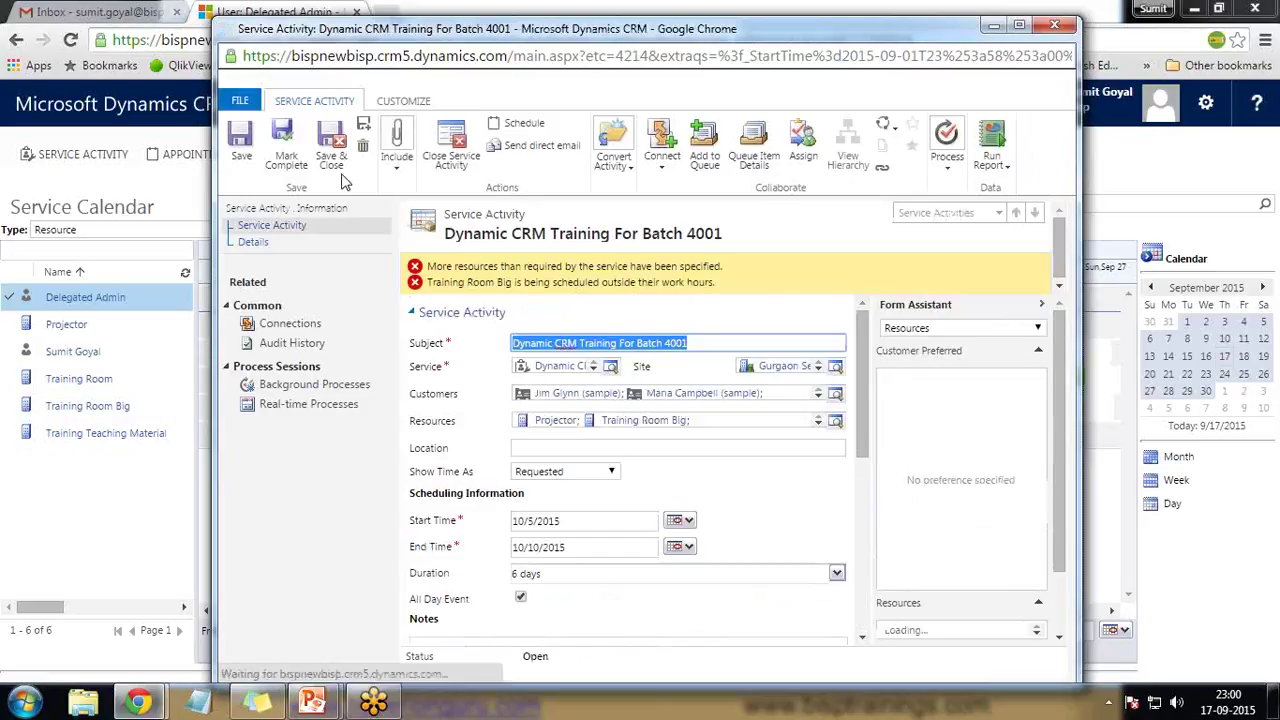
Save and close the activity, then view October 2015 by month on the calendar.
click(320, 140)
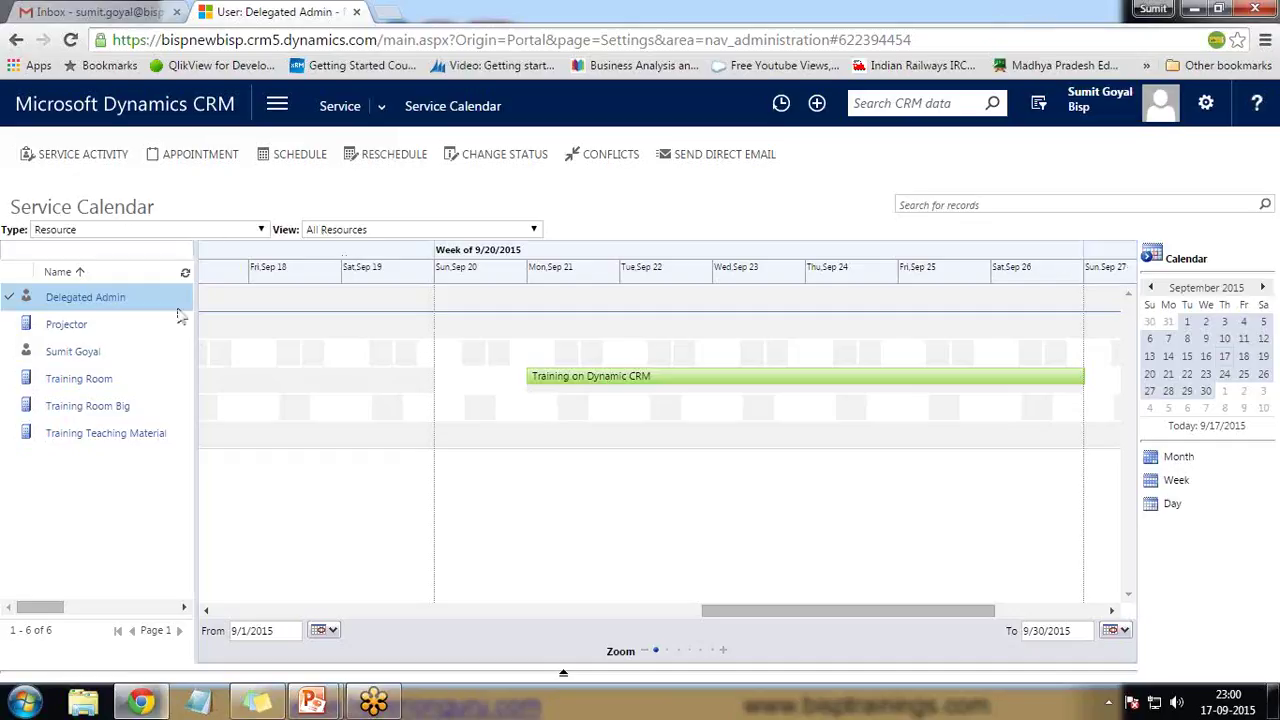
click(1170, 482)
click(1173, 460)
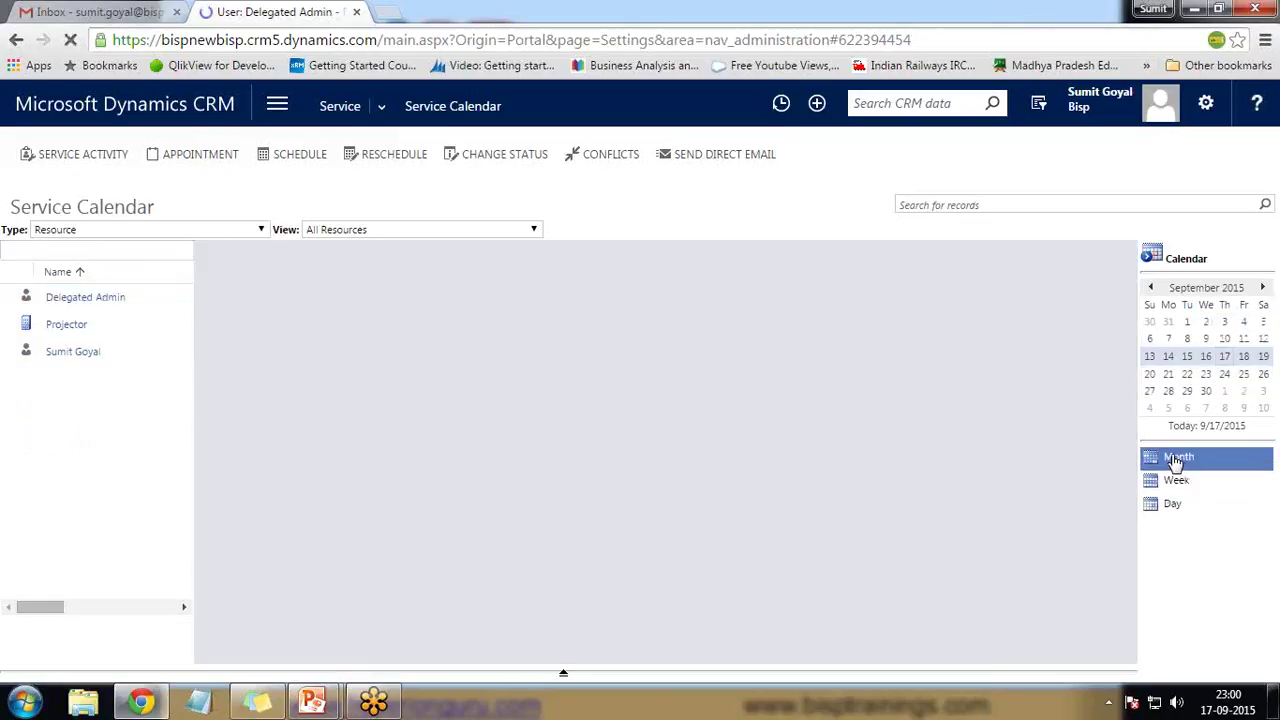
click(1175, 460)
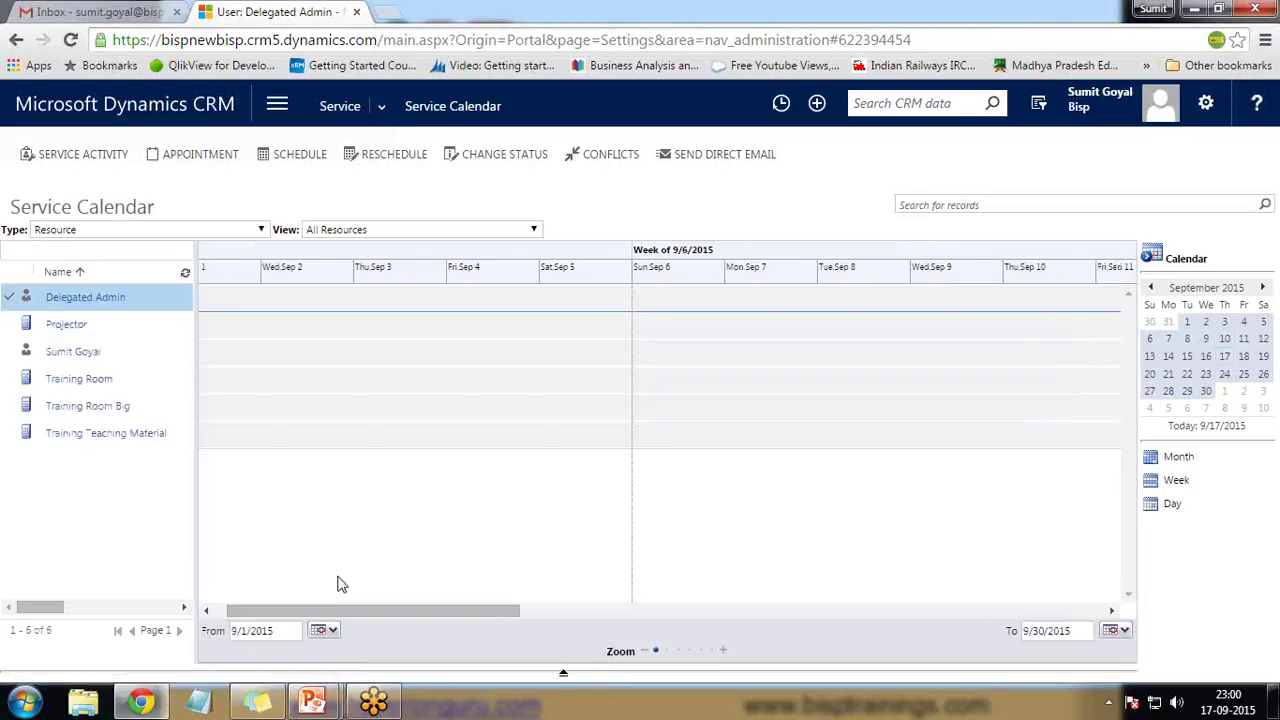
drag(366, 611, 1011, 606)
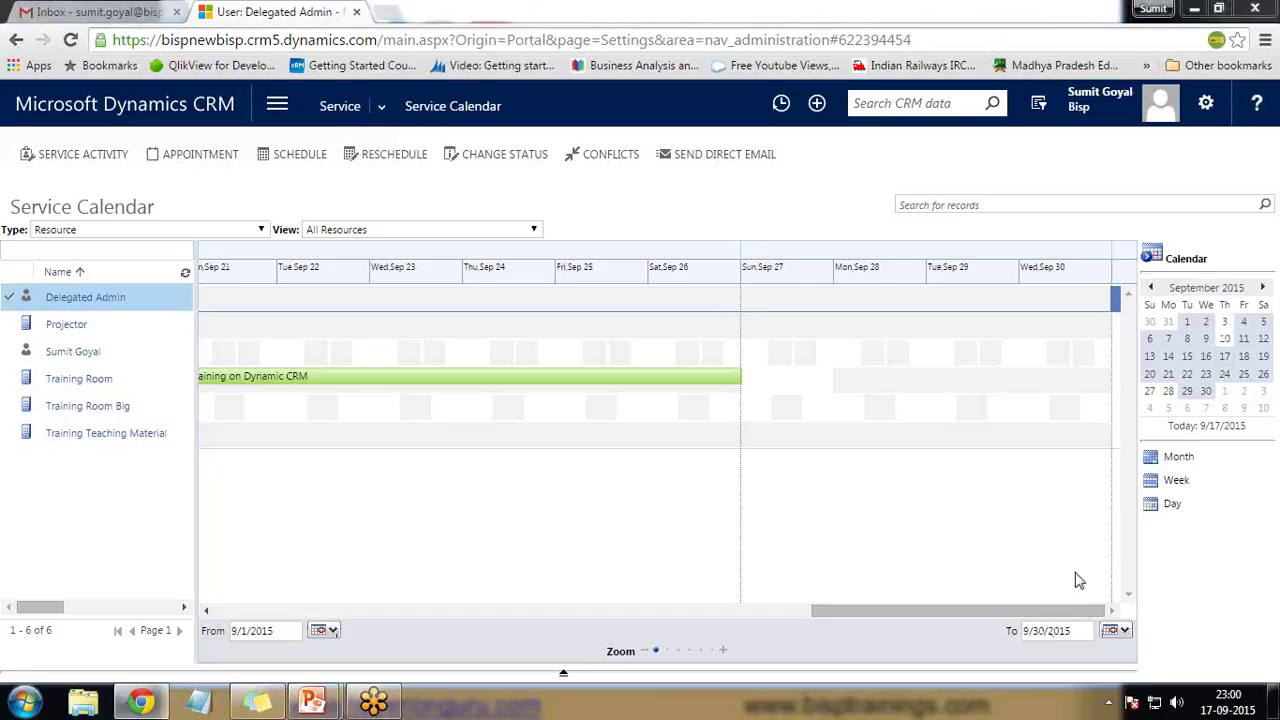
scroll(1068, 572, down, 2)
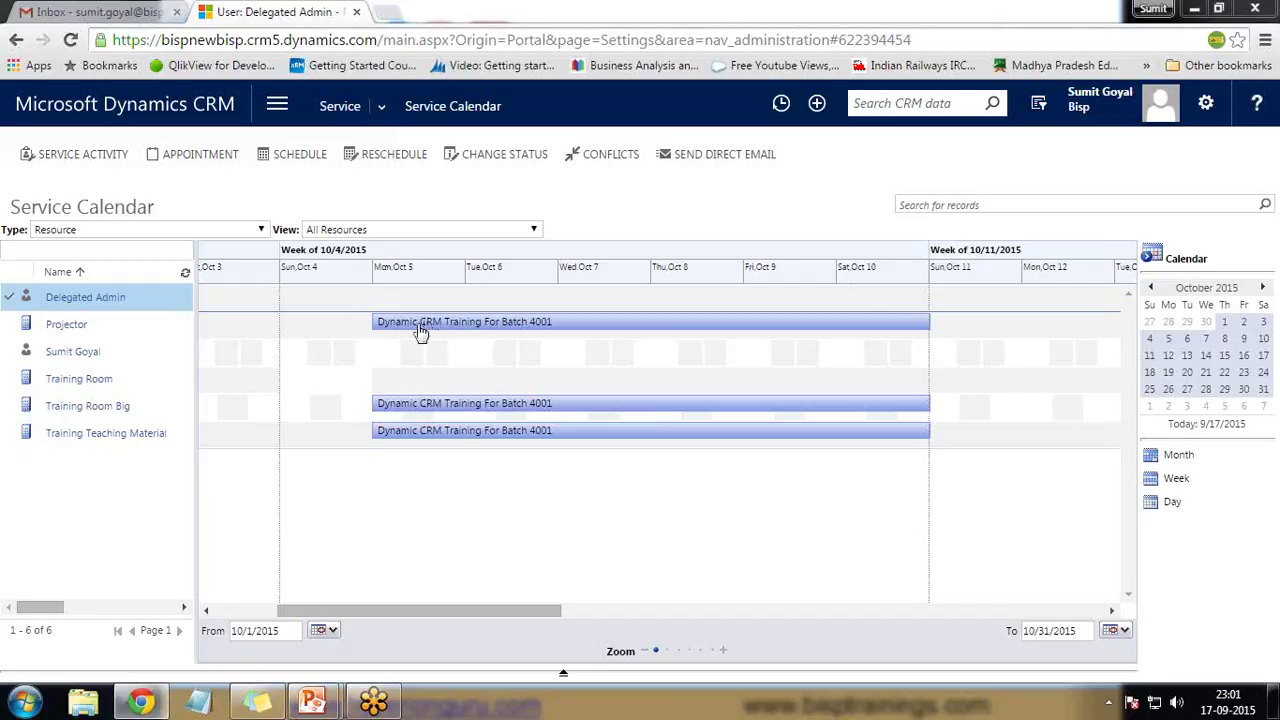
Open the training booking from the Projector row and mark it complete.
mouse_move(420, 330)
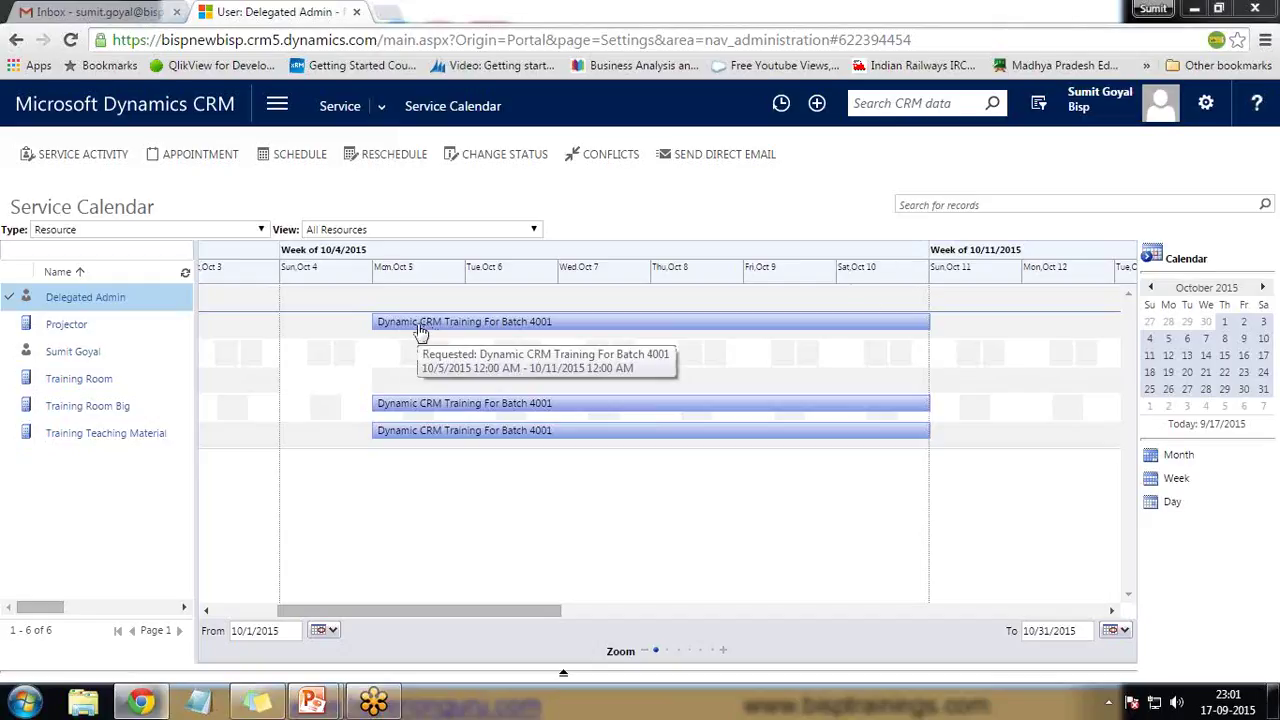
click(420, 328)
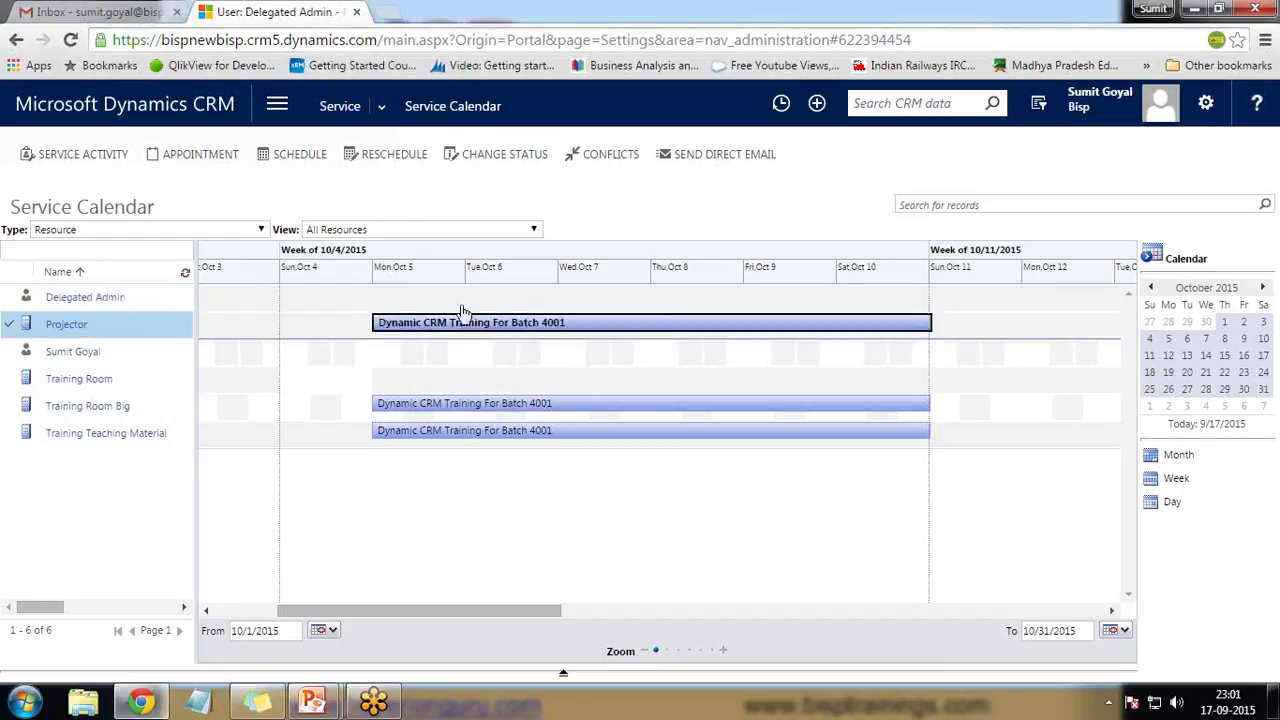
double_click(443, 324)
drag(478, 36, 428, 28)
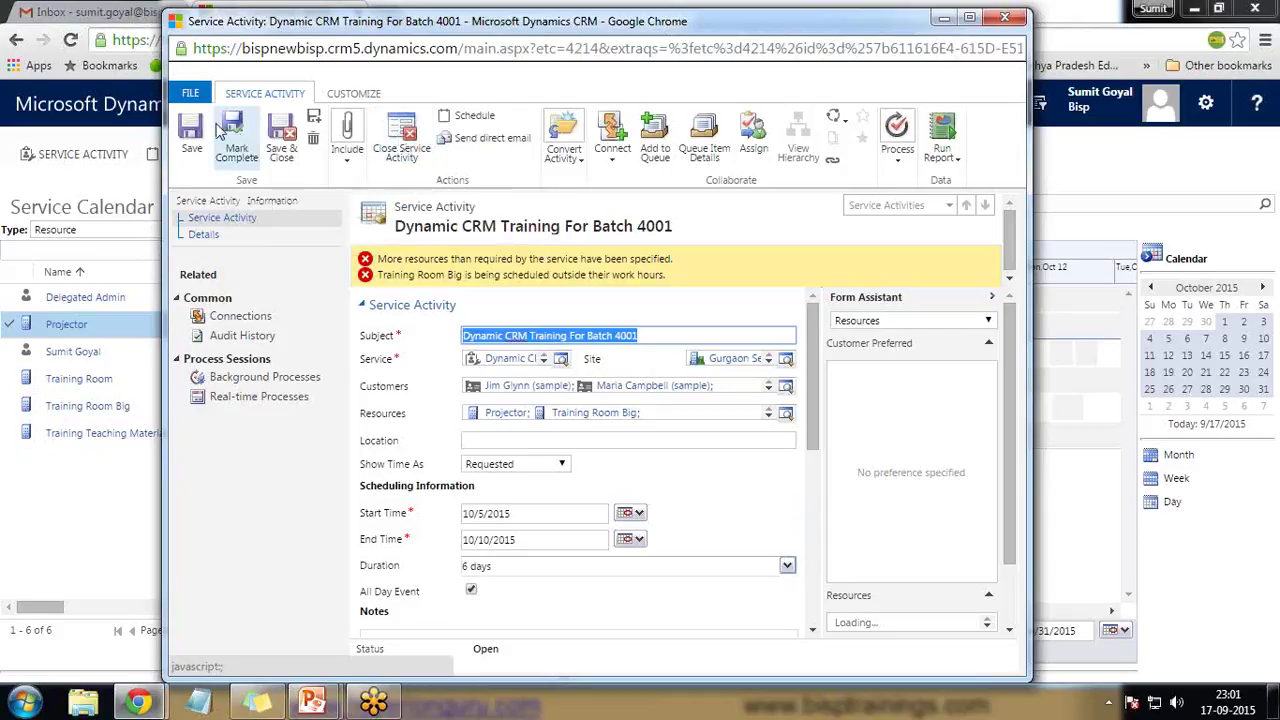
click(235, 155)
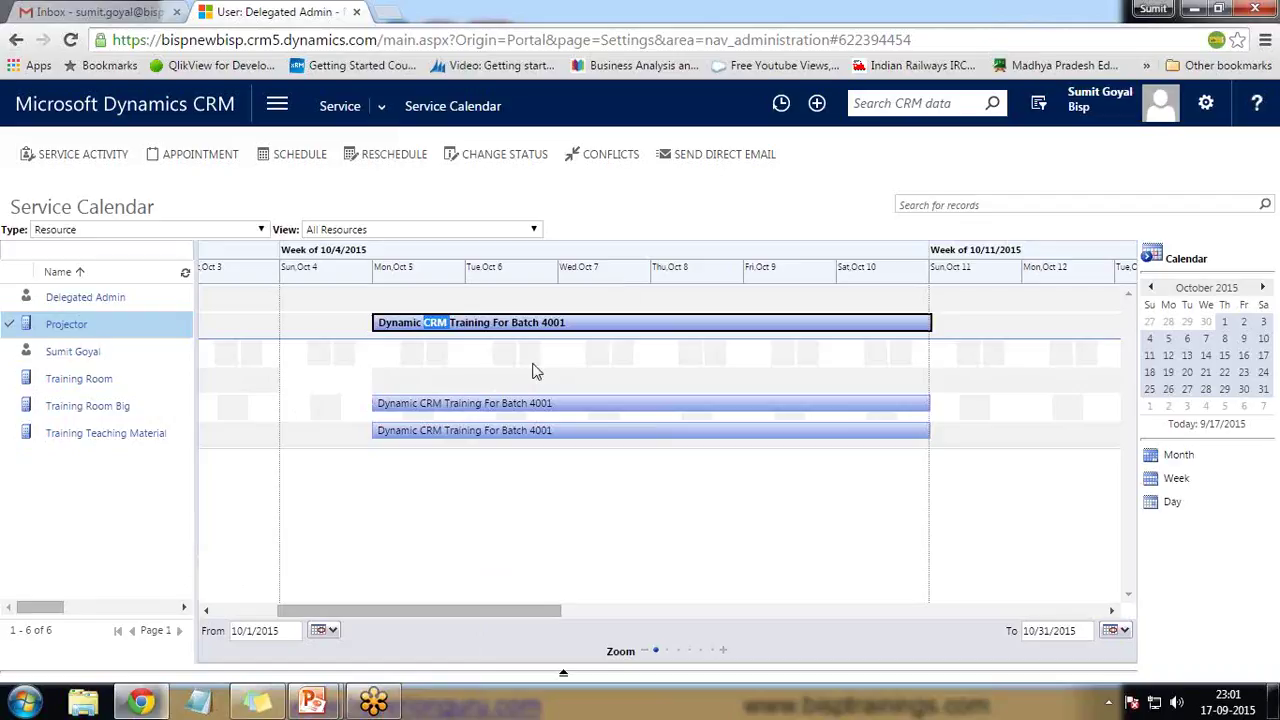
Return to the PowerPoint slideshow's 'Dynamic CRM Service Scheduling' title slide.
mouse_move(312, 700)
click(418, 616)
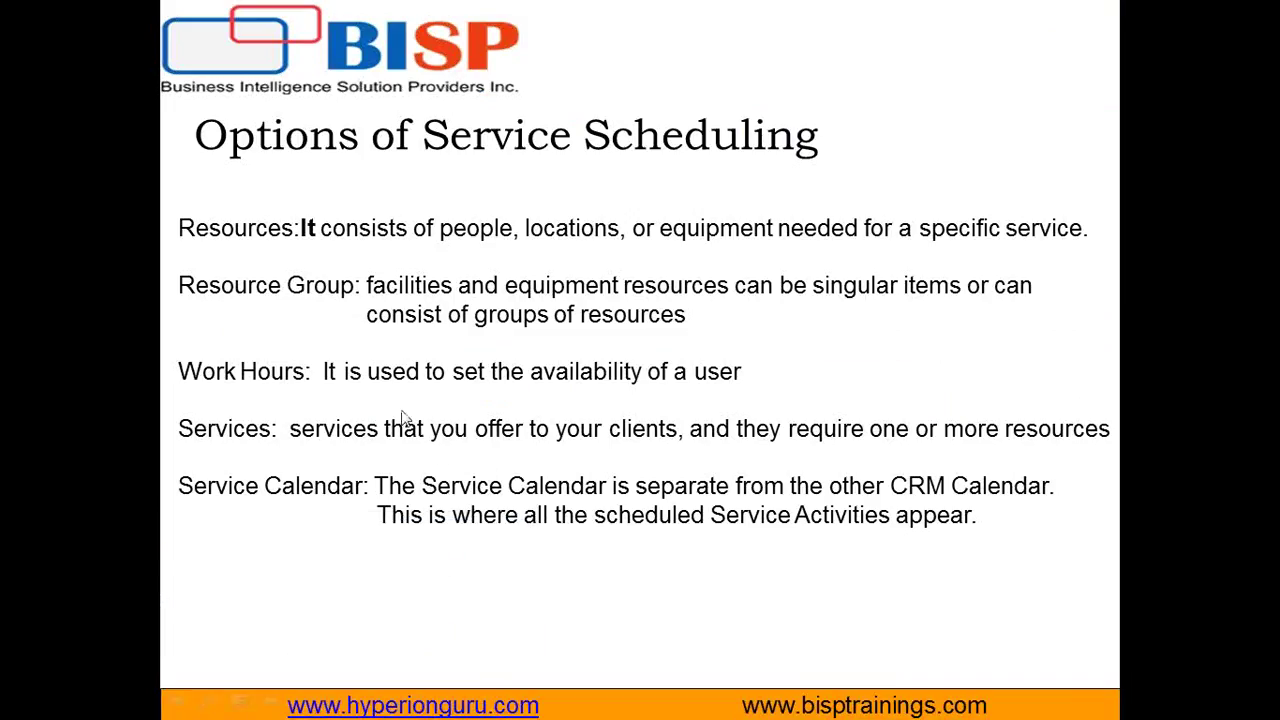
key(Left)
key(Left)
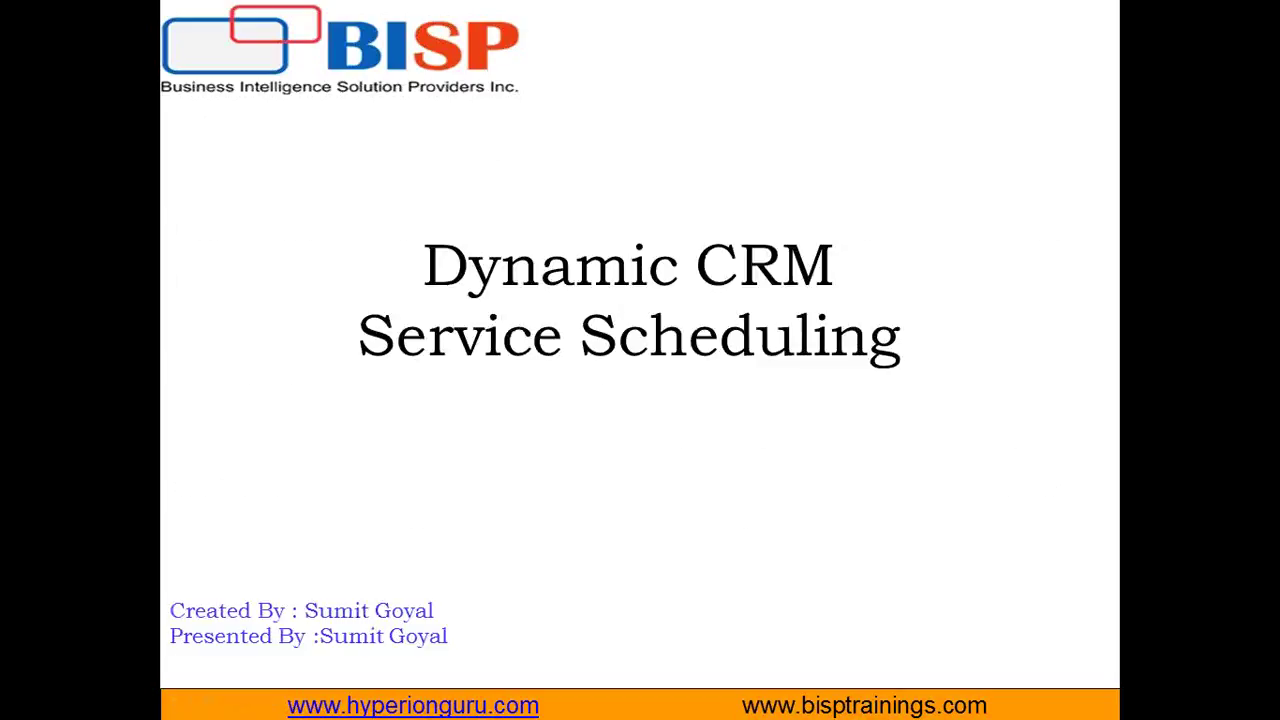